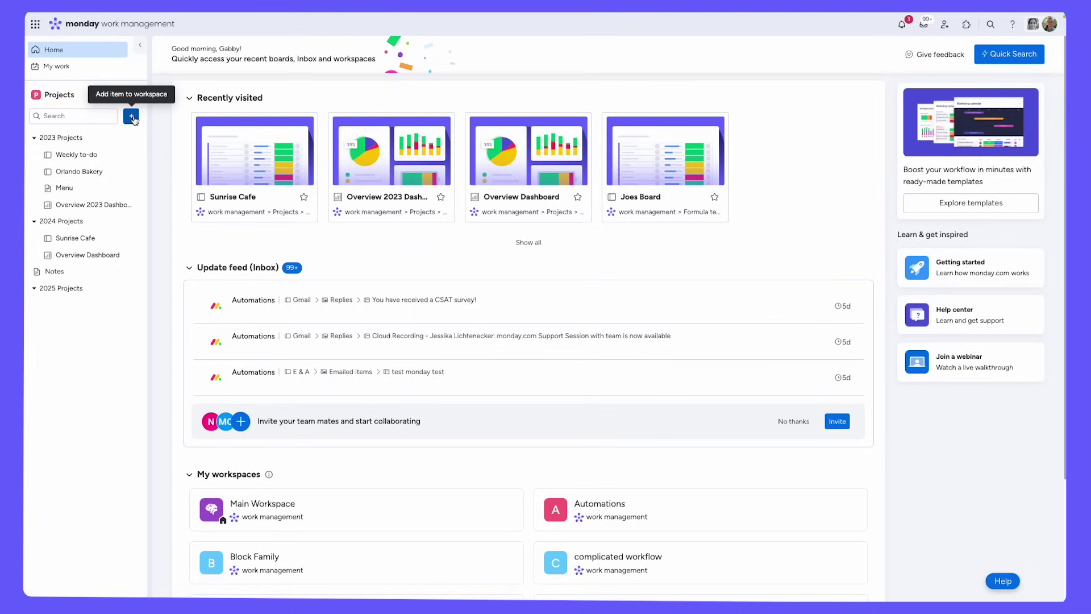
Create a board named Brooklyn Bakery in the Projects workspace, with Main privacy and Items as what it manages.
{"action": "left_click", "coordinate": [132, 118]}
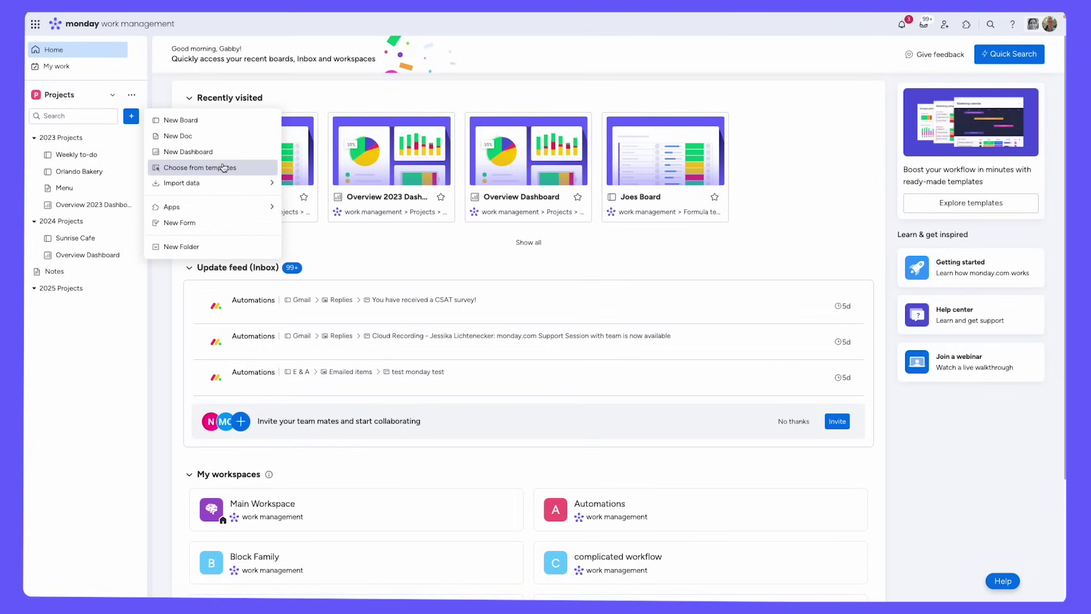
{"action": "mouse_move", "coordinate": [229, 184]}
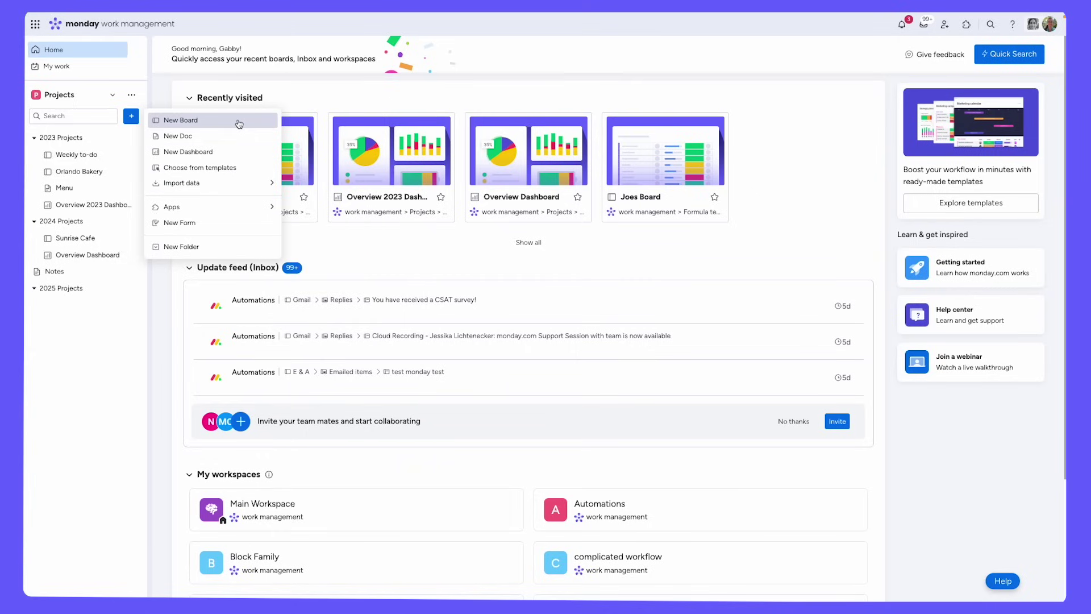
{"action": "left_click", "coordinate": [239, 124]}
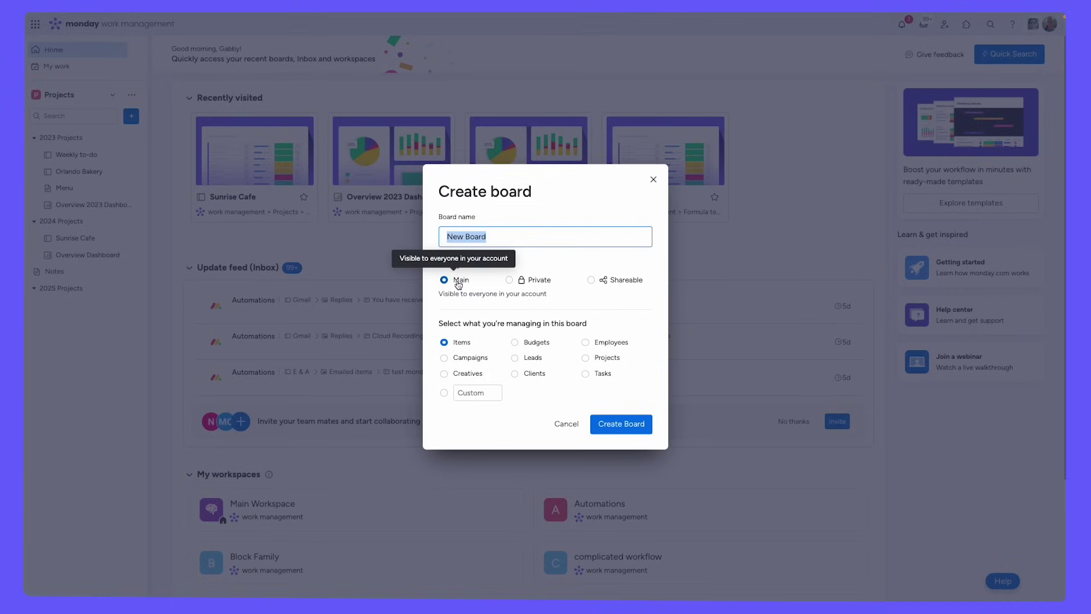
{"action": "left_click", "coordinate": [519, 289]}
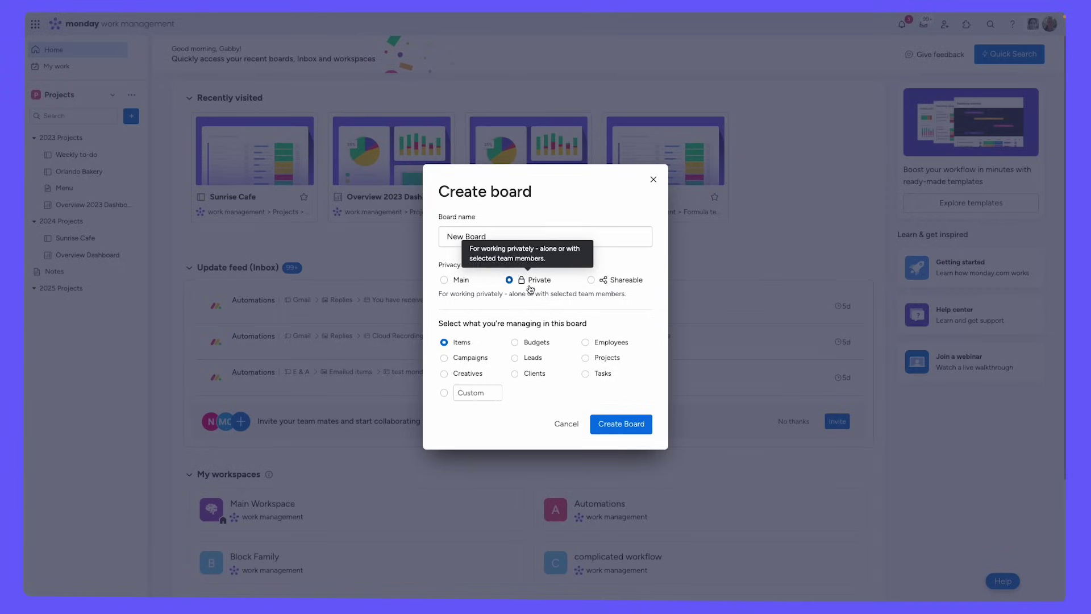
{"action": "left_click", "coordinate": [592, 285]}
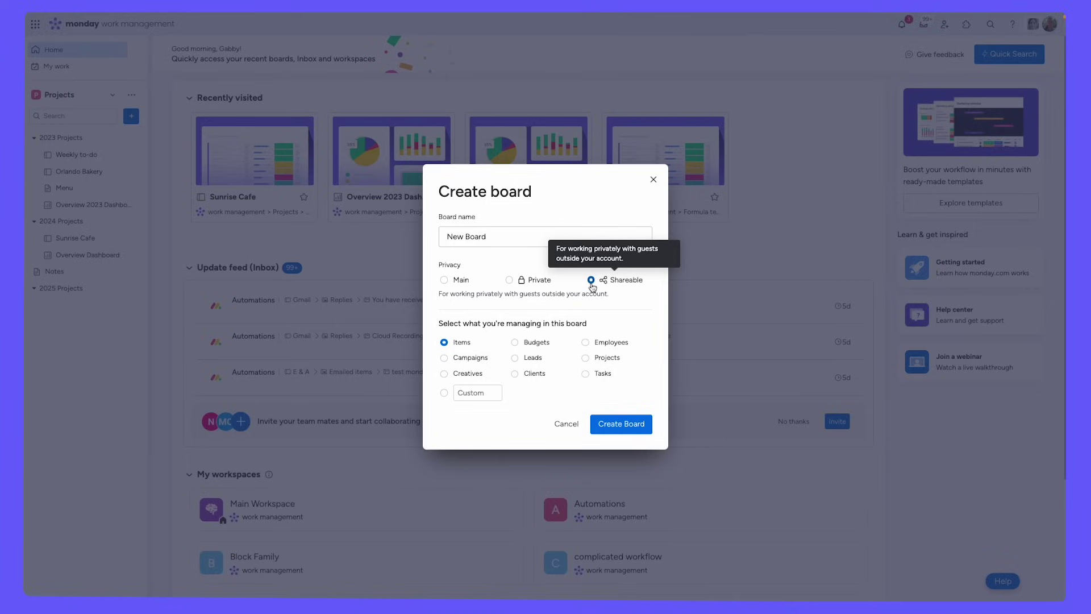
{"action": "left_click", "coordinate": [444, 280]}
{"action": "left_click_drag", "start_coordinate": [503, 236], "coordinate": [445, 234]}
{"action": "type", "text": "B"}
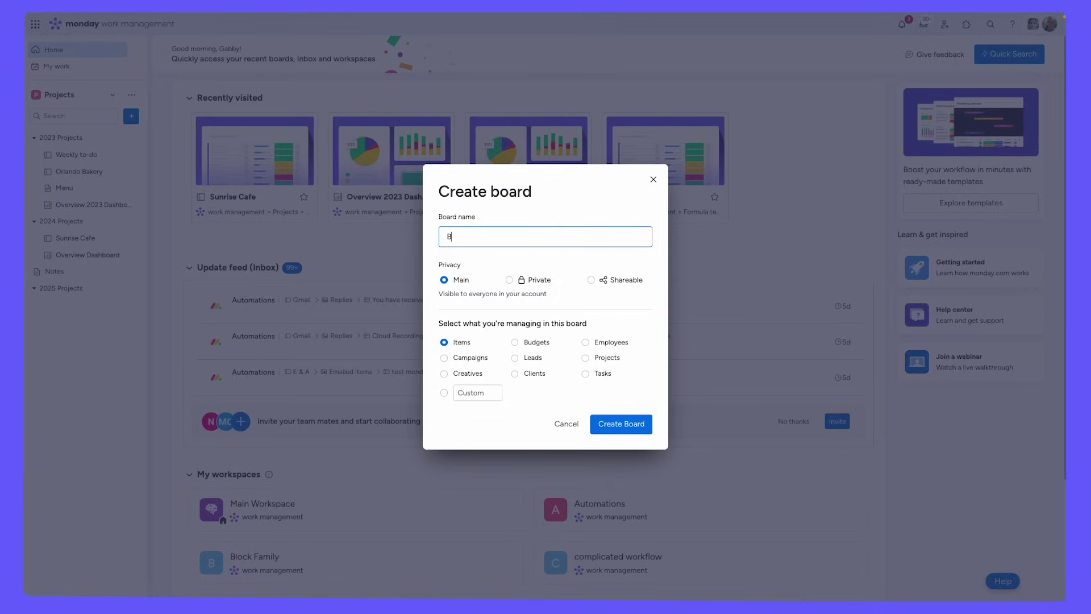
{"action": "type", "text": "rooklyn Bakery"}
{"action": "left_click", "coordinate": [608, 422]}
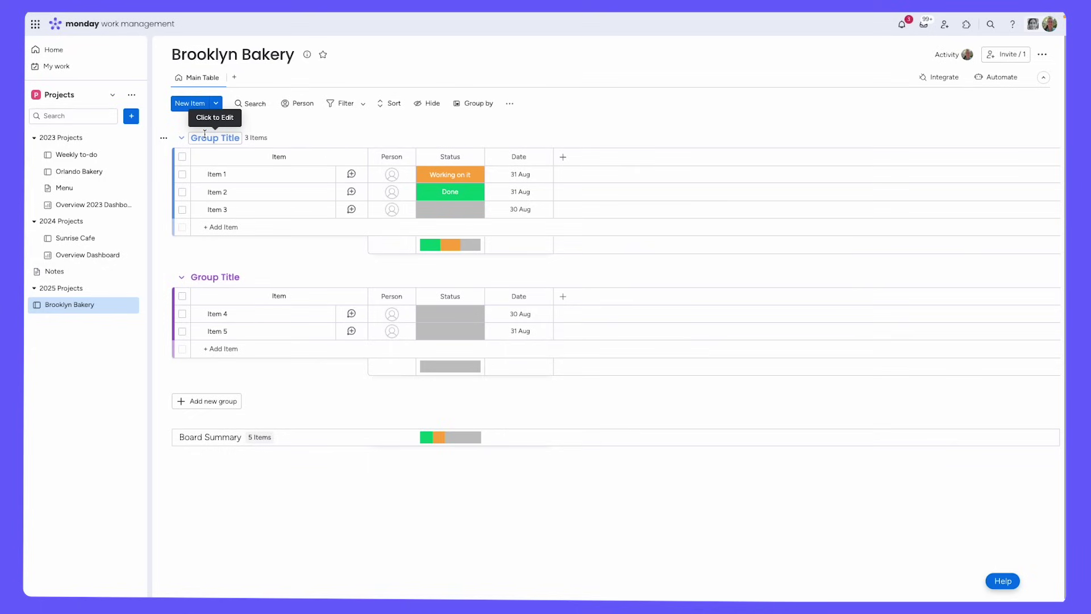
Rename the board's first group as Week 1 and its second group as Week 2.
{"action": "double_click", "coordinate": [239, 138]}
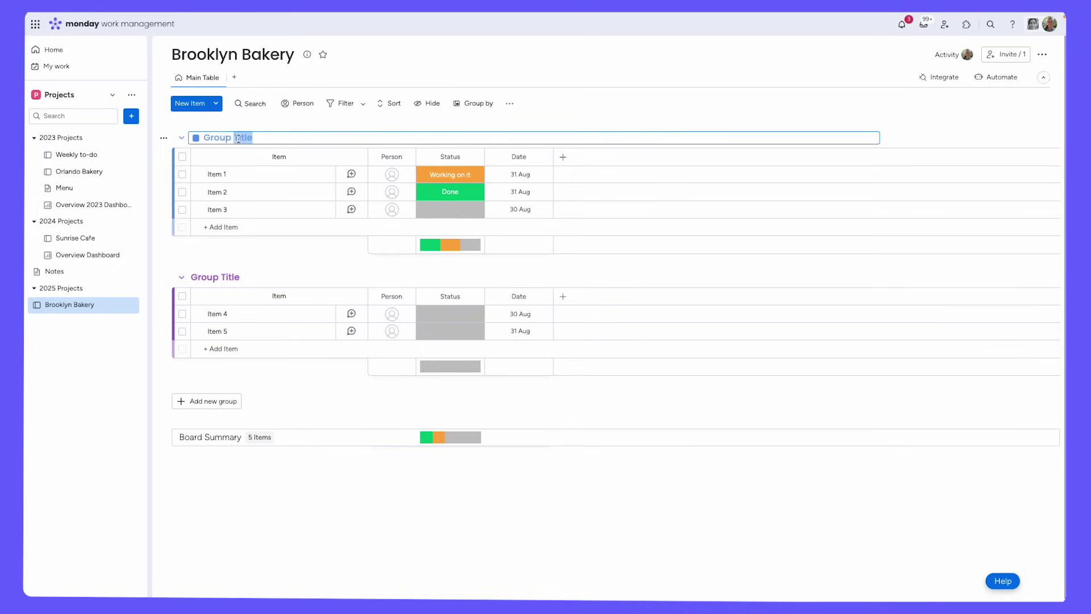
{"action": "key", "text": "ctrl+a"}
{"action": "type", "text": "Week 1"}
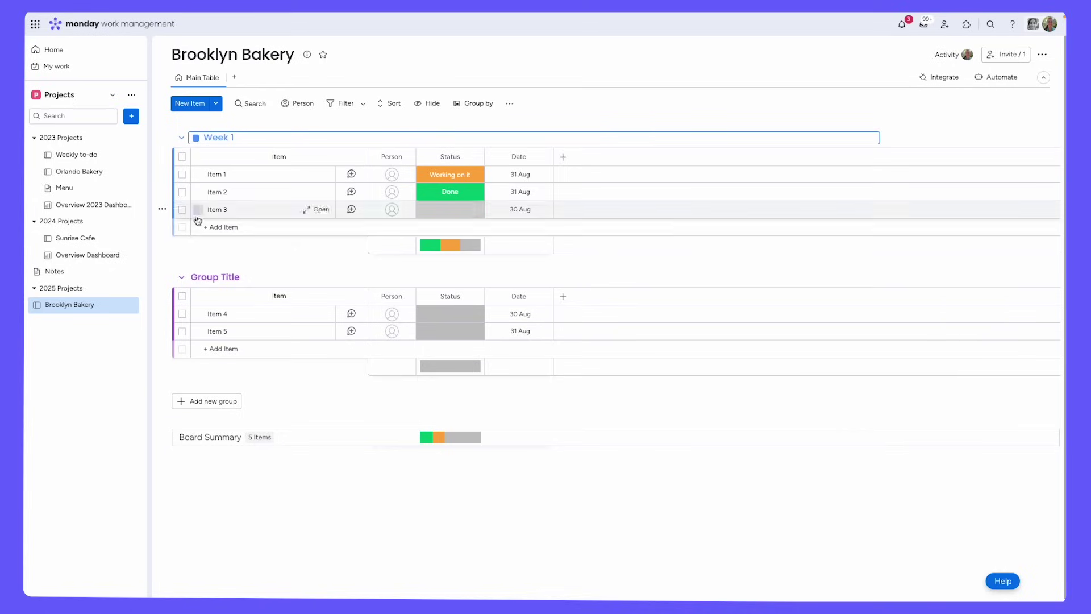
{"action": "double_click", "coordinate": [213, 275]}
{"action": "key", "text": "ctrl+a"}
{"action": "type", "text": "W"}
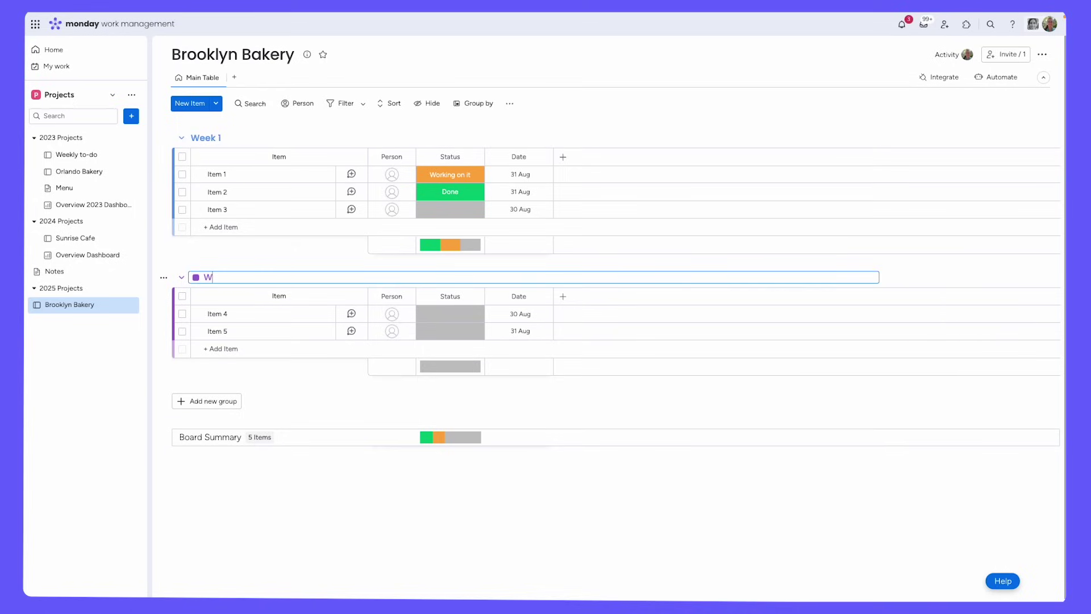
{"action": "type", "text": "eek 2"}
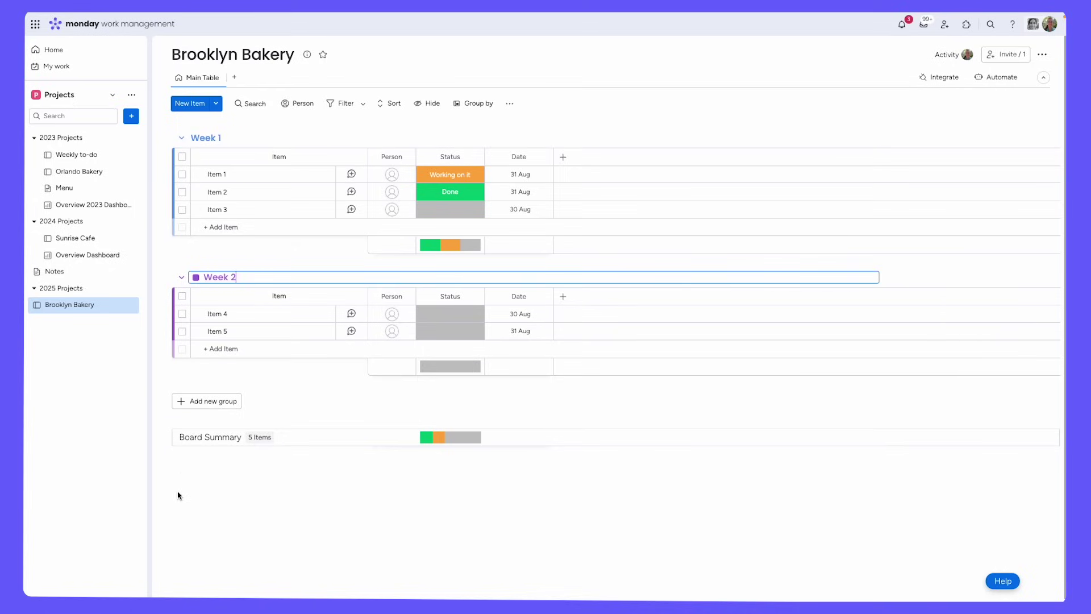
Add a third group below Week 2 and name it Later.
{"action": "left_click", "coordinate": [236, 403]}
{"action": "left_click", "coordinate": [234, 398]}
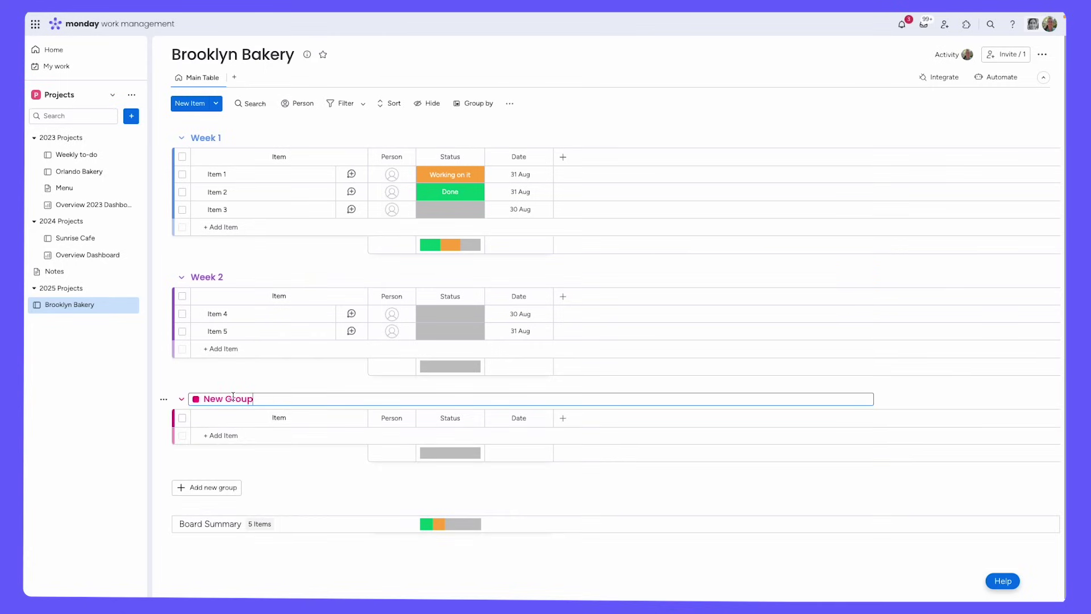
{"action": "key", "text": "ctrl+a"}
{"action": "type", "text": "Later"}
{"action": "key", "text": "Return"}
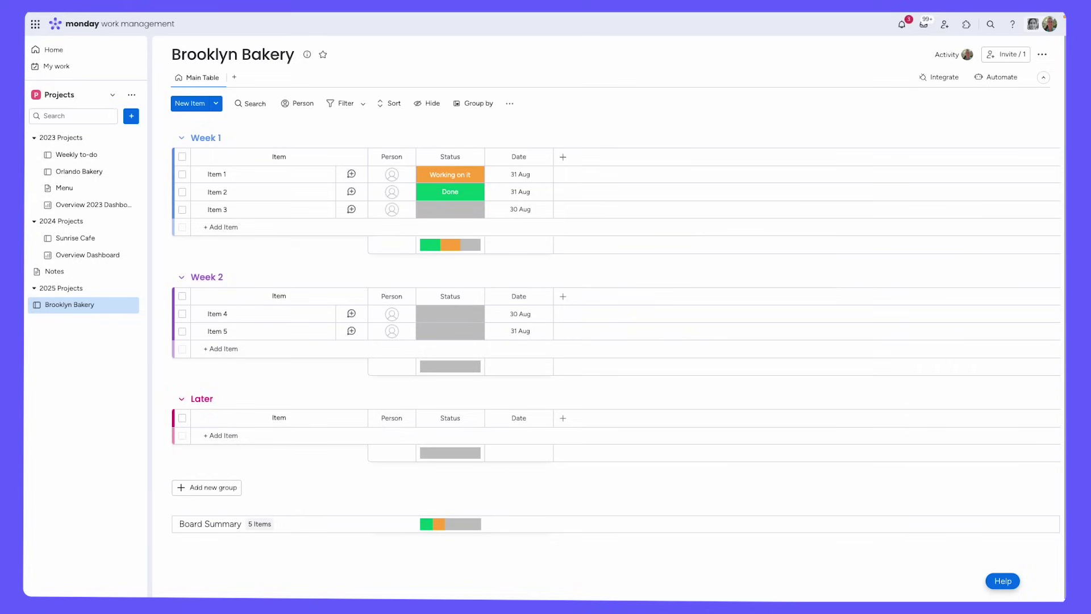
Rename the three Week 1 items as Hiring employees, Creating the menu and Ordering Ingredients.
{"action": "left_click", "coordinate": [223, 175]}
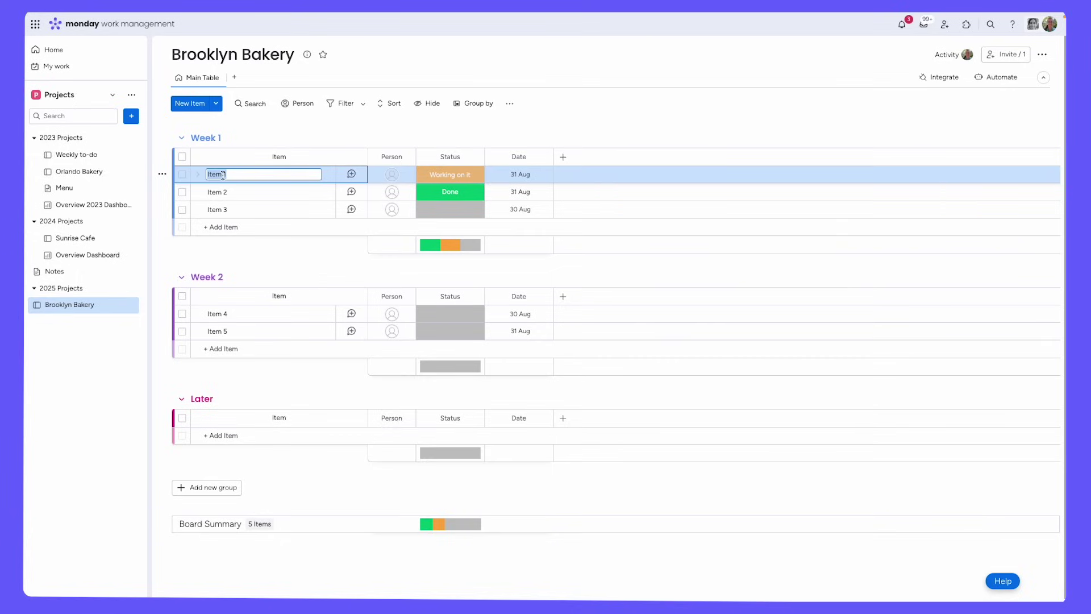
{"action": "type", "text": "Hiring employees"}
{"action": "left_click", "coordinate": [220, 191]}
{"action": "type", "text": "Creating the menu"}
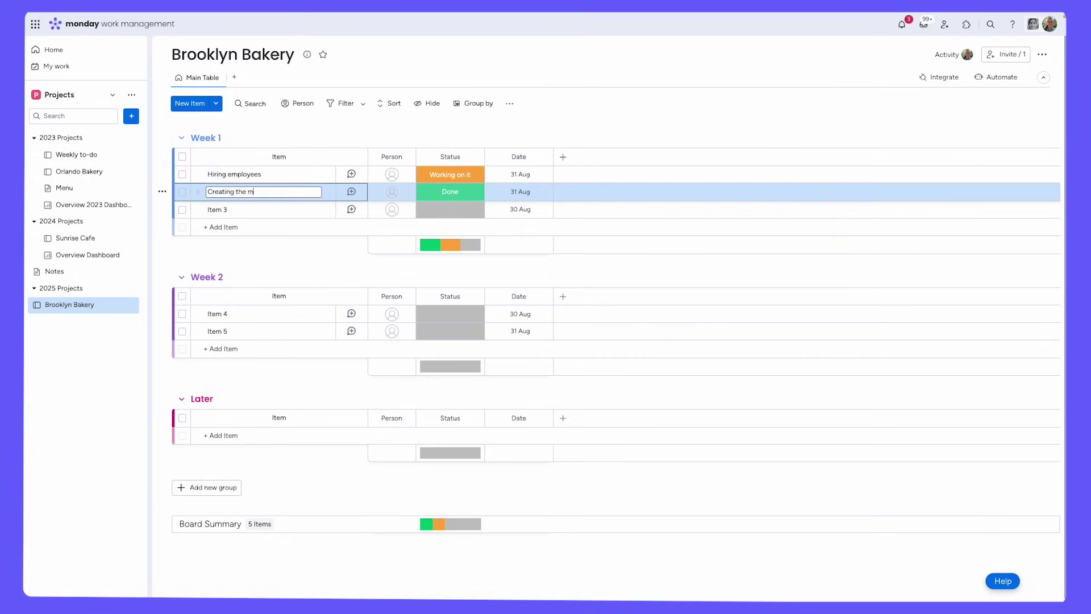
{"action": "left_click", "coordinate": [218, 210]}
{"action": "type", "text": "Ordering Ingredients"}
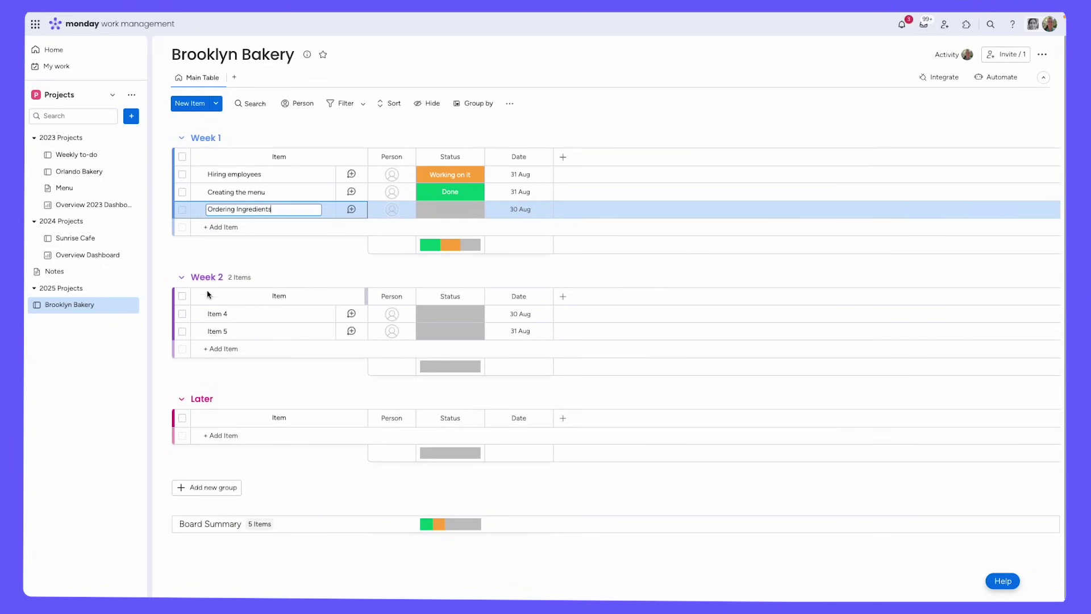
Rename the two Week 2 items as Train managers and Manage finances, and add a third item named Open the bakery!
{"action": "scroll", "coordinate": [212, 301], "scroll_direction": "down", "scroll_amount": 1}
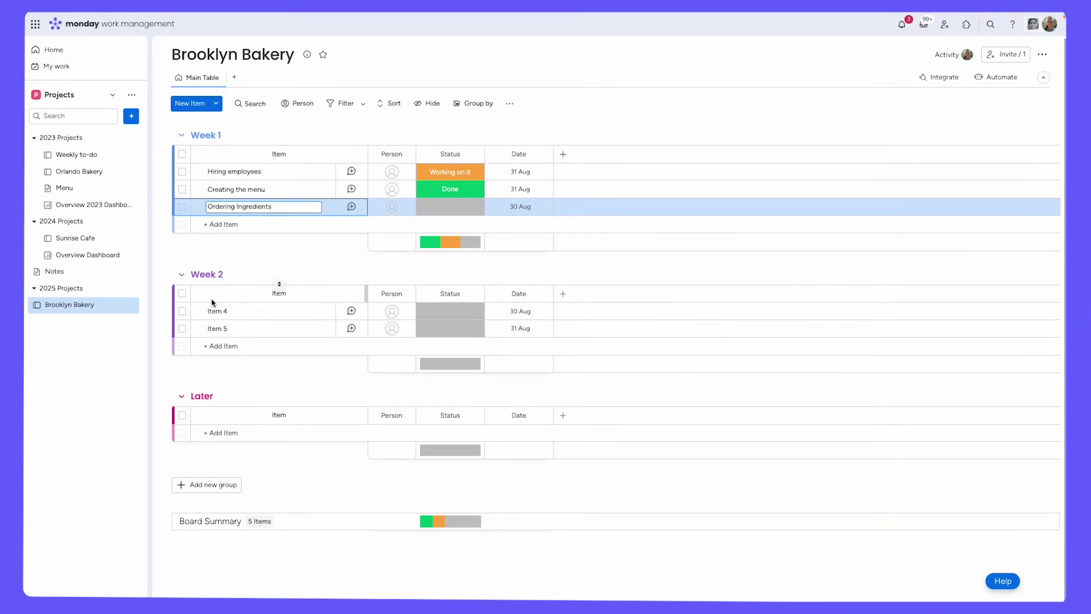
{"action": "left_click", "coordinate": [218, 310]}
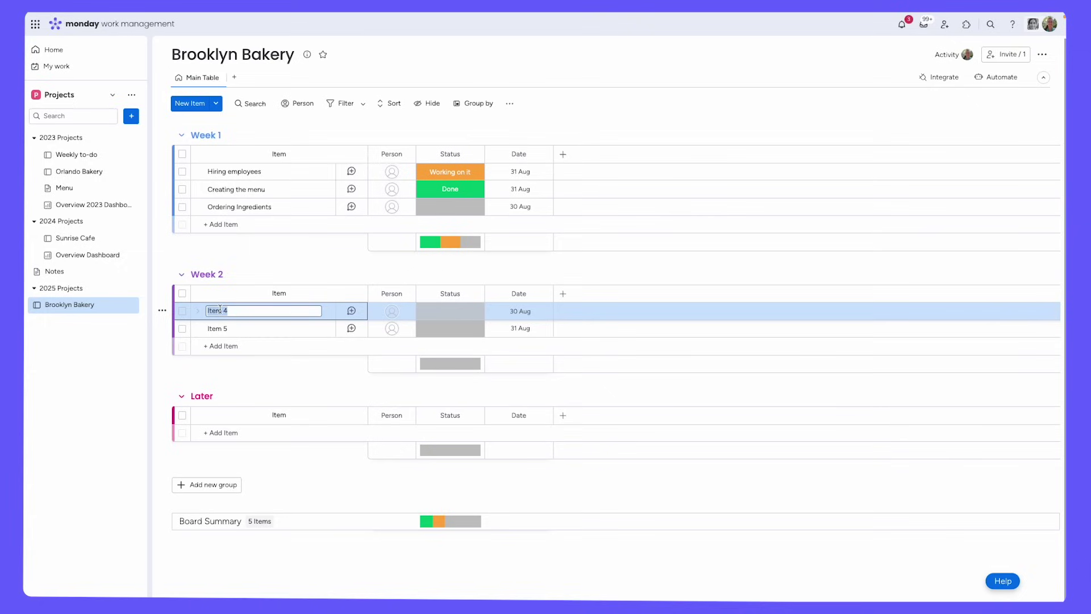
{"action": "type", "text": "Train managers"}
{"action": "left_click", "coordinate": [216, 329]}
{"action": "type", "text": "Manage finances"}
{"action": "left_click", "coordinate": [212, 347]}
{"action": "type", "text": "Open the bakery"}
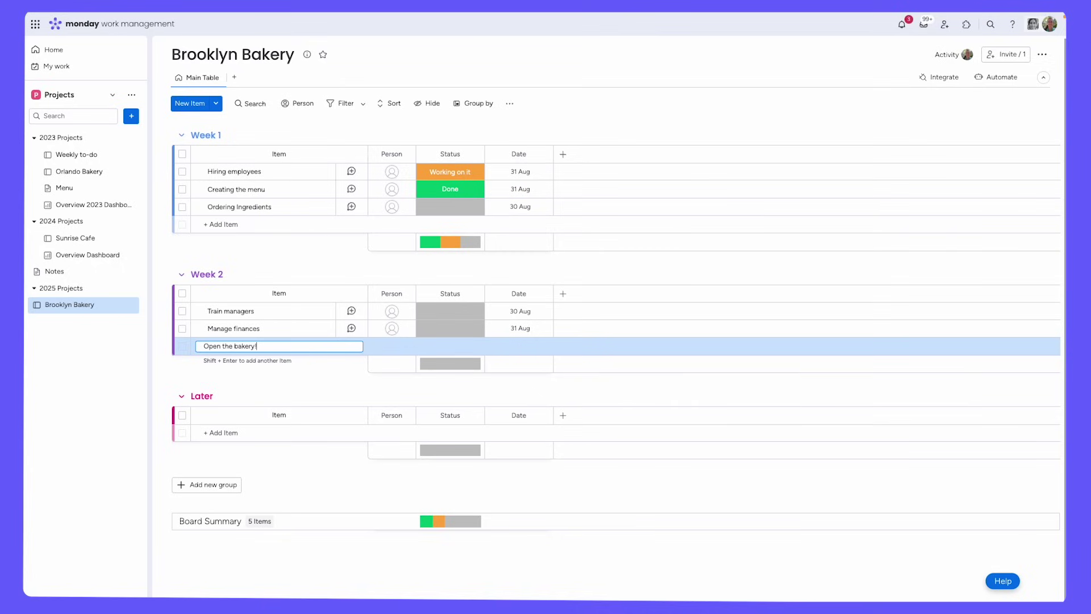
{"action": "type", "text": "!"}
{"action": "key", "text": "Return"}
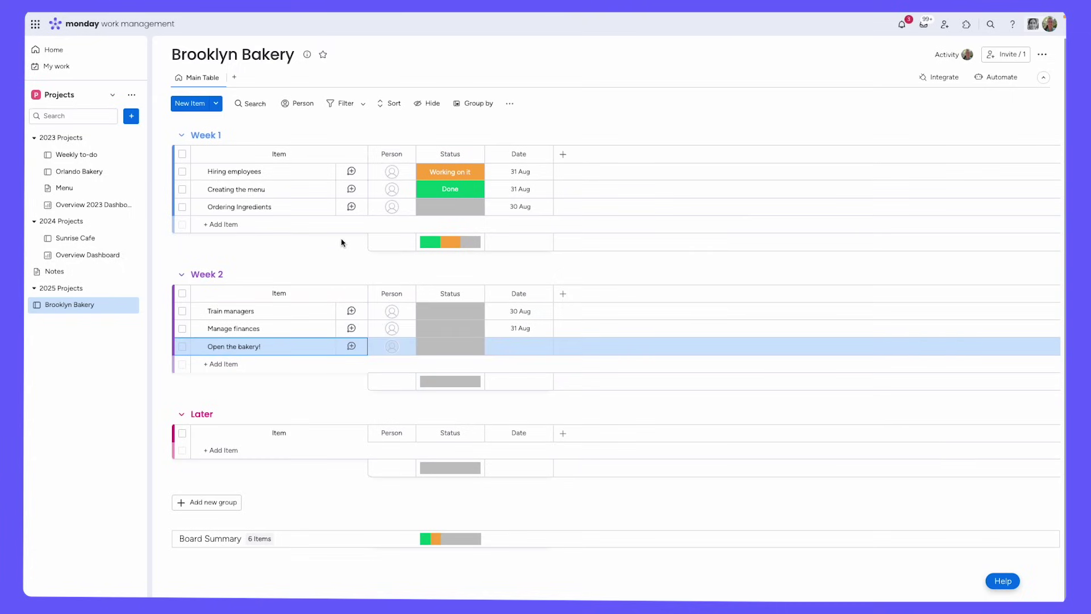
Add the subitems Interview candidates and Send follow-up emails under Hiring employees, and collapse the subitem list.
{"action": "left_click", "coordinate": [199, 173]}
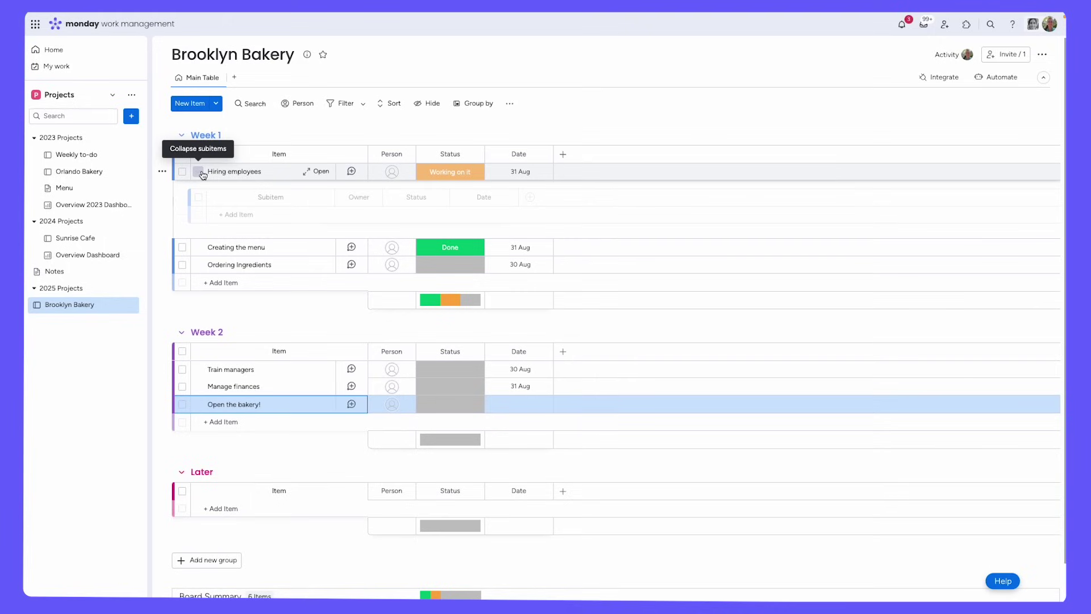
{"action": "left_click", "coordinate": [227, 214]}
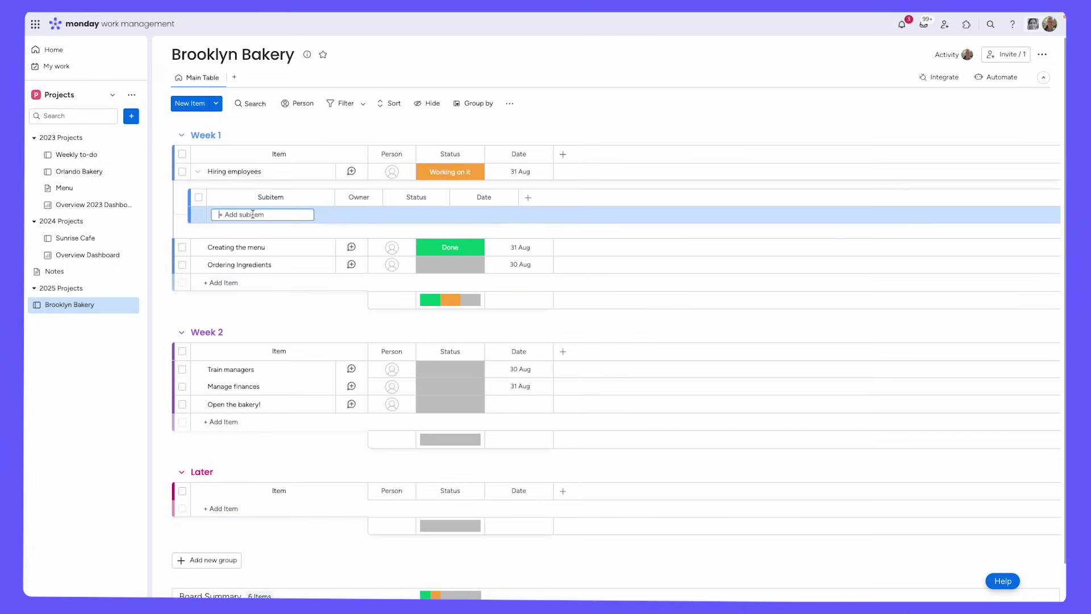
{"action": "type", "text": "Interview candidates"}
{"action": "key", "text": "Return"}
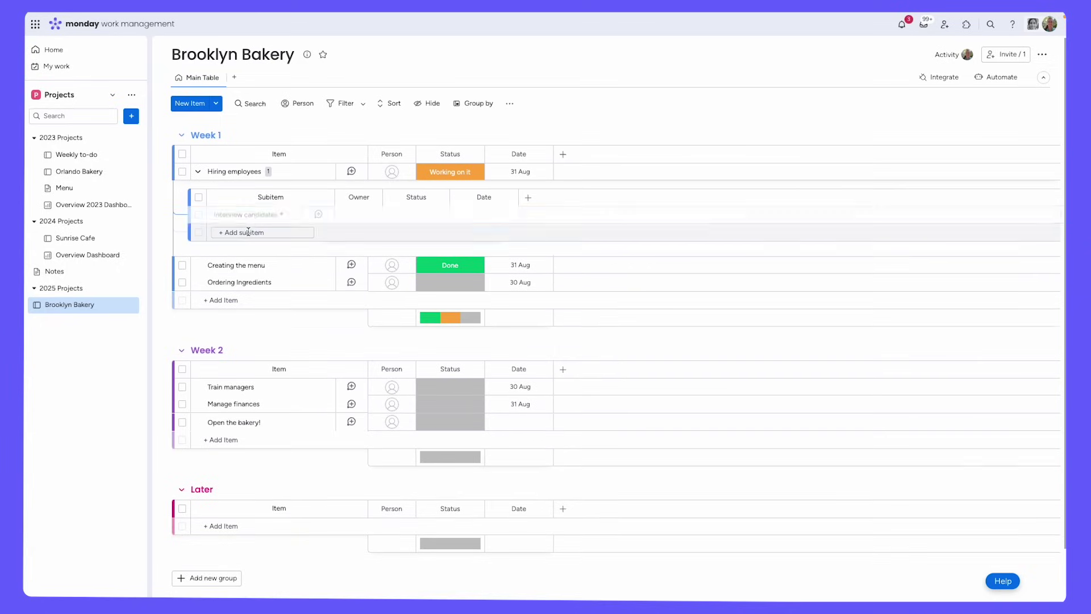
{"action": "type", "text": "Send follow-up emails"}
{"action": "key", "text": "Return"}
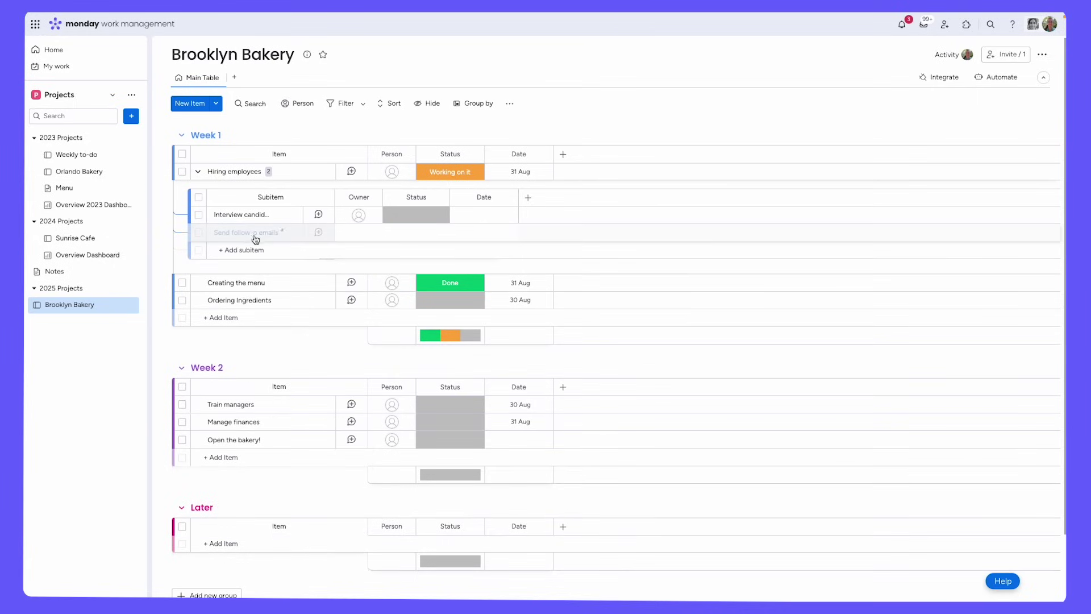
{"action": "left_click", "coordinate": [262, 236]}
{"action": "key", "text": "ctrl+a"}
{"action": "type", "text": "Send follow-up emails"}
{"action": "key", "text": "Return"}
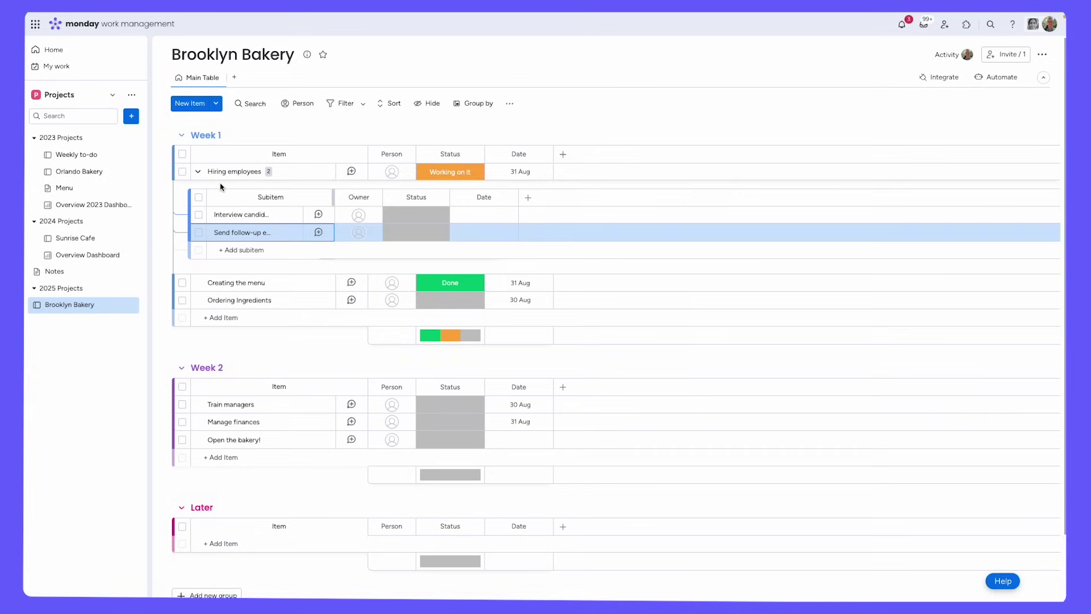
{"action": "left_click", "coordinate": [199, 172]}
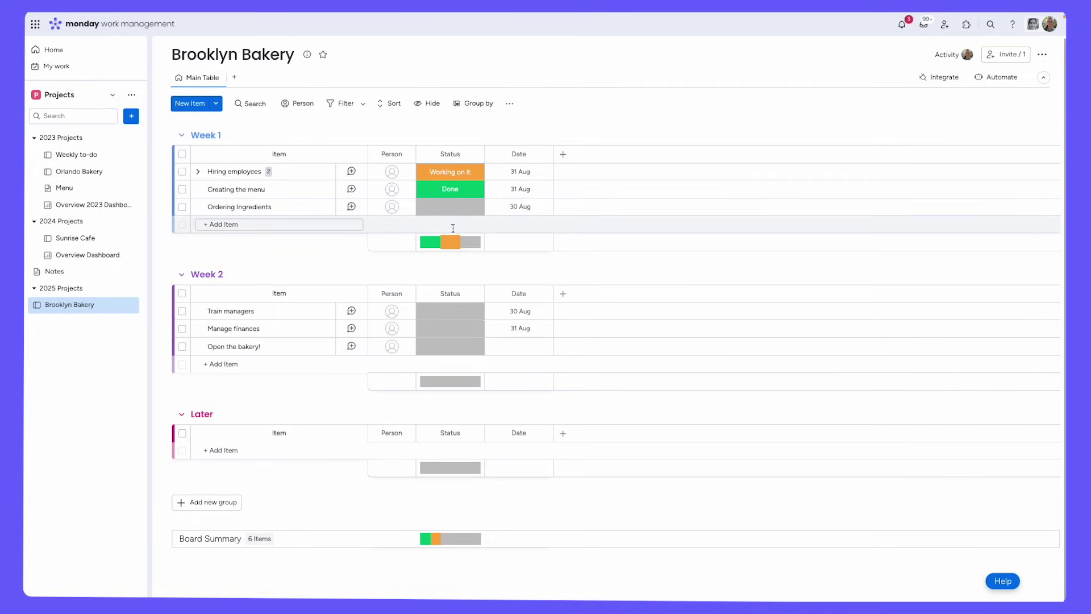
Assign one team member to Hiring employees and a different one to both Creating the menu and Ordering Ingredients.
{"action": "left_click", "coordinate": [399, 170]}
{"action": "left_click", "coordinate": [363, 278]}
{"action": "left_click", "coordinate": [392, 189]}
{"action": "left_click", "coordinate": [368, 294]}
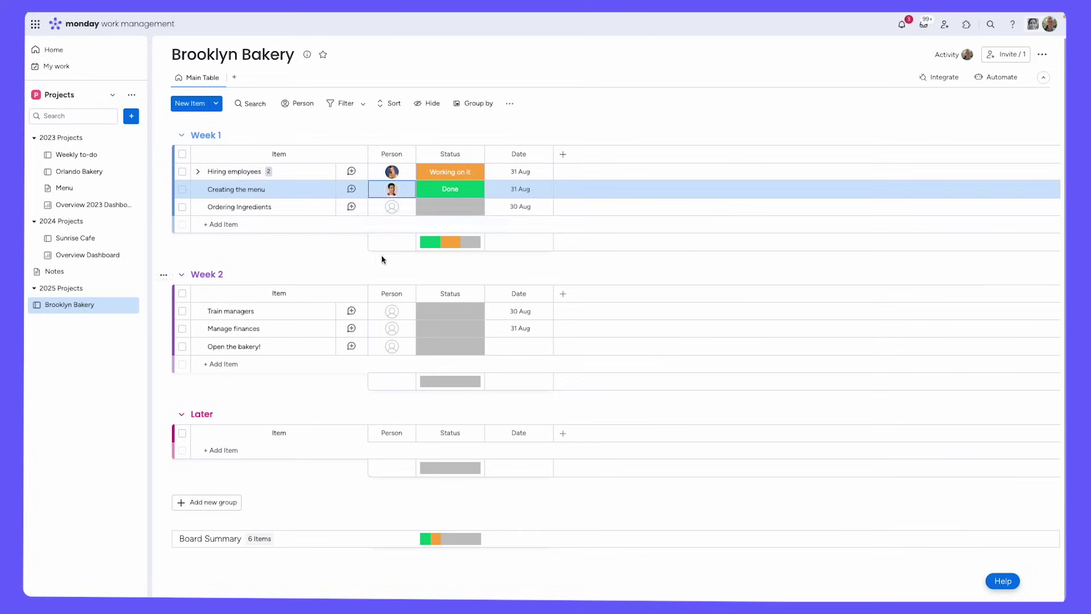
{"action": "left_click", "coordinate": [392, 206]}
{"action": "left_click", "coordinate": [363, 334]}
Assign one team member each to Train managers and Manage finances, and three team members to Open the bakery!
{"action": "left_click", "coordinate": [392, 310]}
{"action": "type", "text": "rach"}
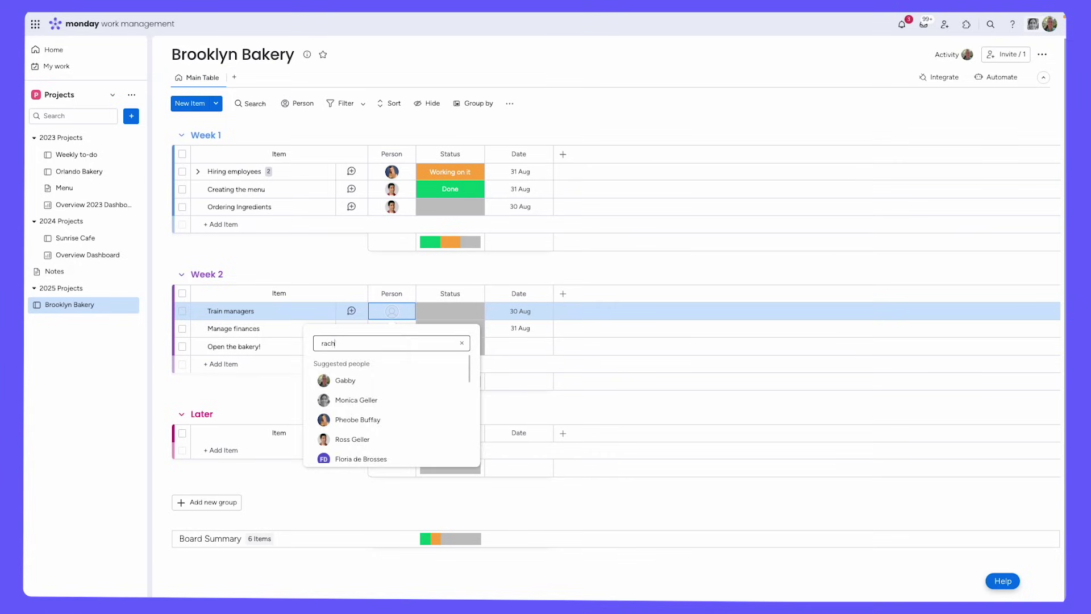
{"action": "left_click", "coordinate": [370, 380]}
{"action": "left_click", "coordinate": [392, 328]}
{"action": "left_click", "coordinate": [358, 436]}
{"action": "left_click", "coordinate": [407, 347]}
{"action": "left_click", "coordinate": [357, 434]}
{"action": "left_click", "coordinate": [401, 347]}
{"action": "left_click", "coordinate": [355, 507]}
{"action": "left_click", "coordinate": [415, 349]}
{"action": "left_click", "coordinate": [365, 470]}
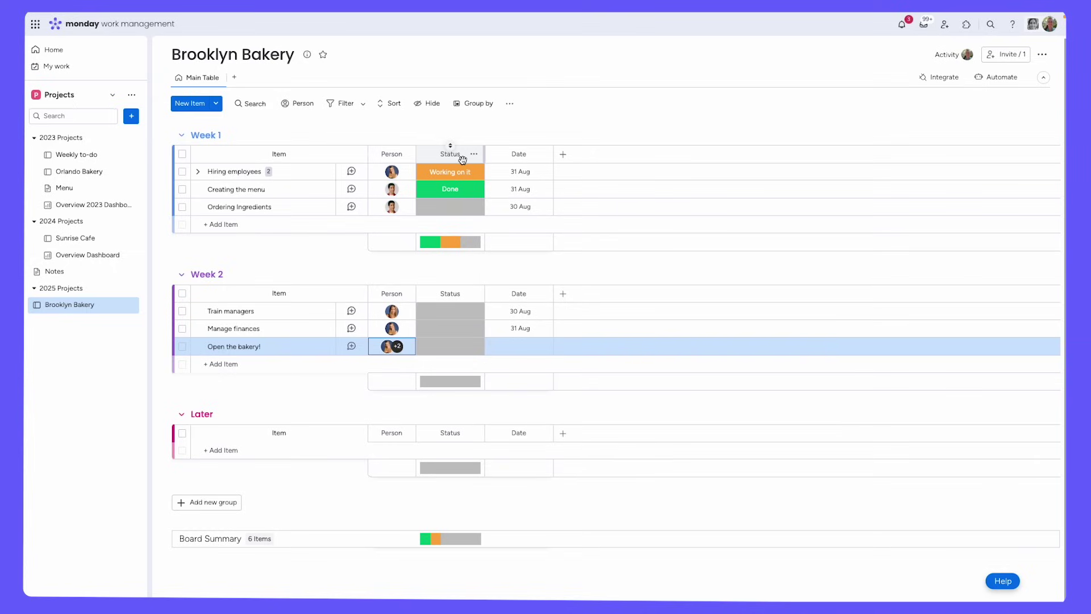
Set the status of Ordering Ingredients and Train managers to Working on it, and of Manage finances and Open the bakery! to Stuck.
{"action": "left_click", "coordinate": [450, 206]}
{"action": "left_click", "coordinate": [449, 238]}
{"action": "left_click", "coordinate": [450, 311]}
{"action": "left_click", "coordinate": [450, 343]}
{"action": "left_click", "coordinate": [450, 328]}
{"action": "left_click", "coordinate": [449, 380]}
{"action": "left_click", "coordinate": [449, 346]}
{"action": "left_click", "coordinate": [453, 398]}
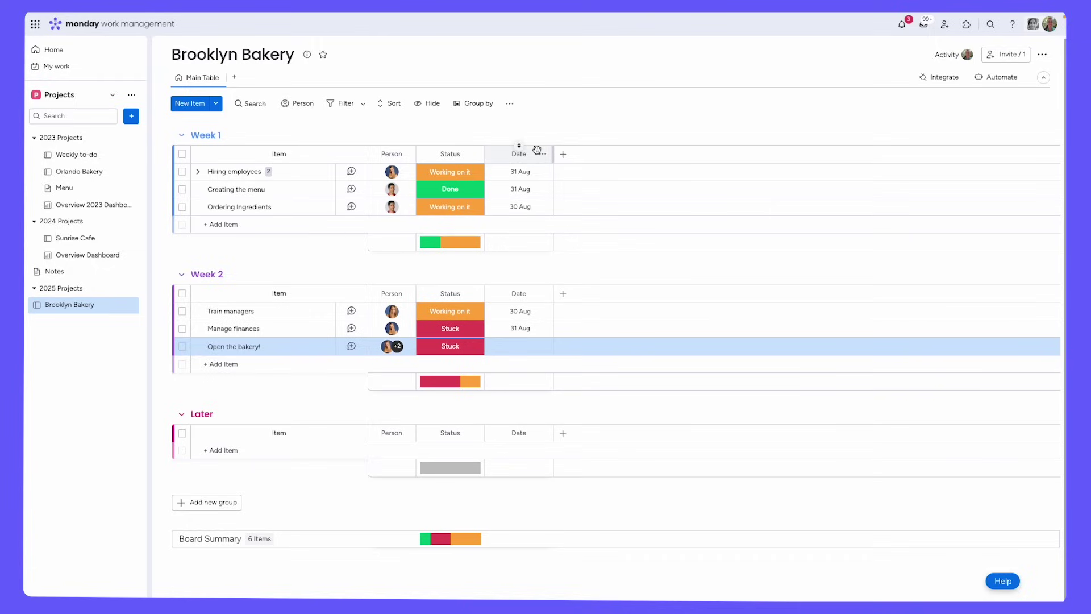
Rename the Date column as Due Date.
{"action": "left_click", "coordinate": [514, 154]}
{"action": "key", "text": "Home"}
{"action": "type", "text": "Due"}
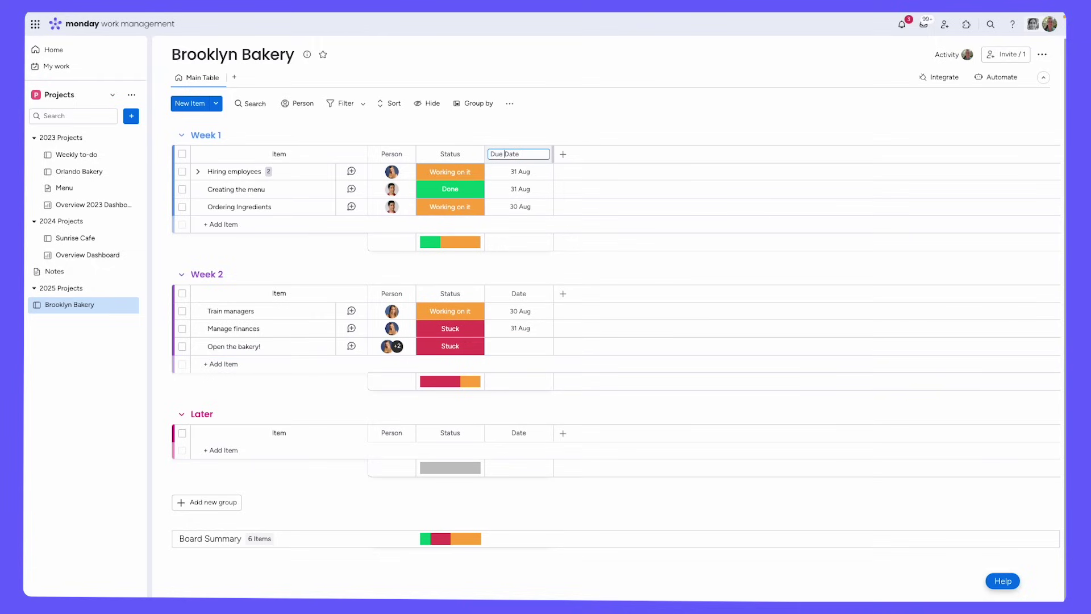
Set the Week 1 due dates to 29 Aug for Hiring employees, 30 Aug for Creating the menu and 1 Sep for Ordering Ingredients.
{"action": "left_click", "coordinate": [537, 174]}
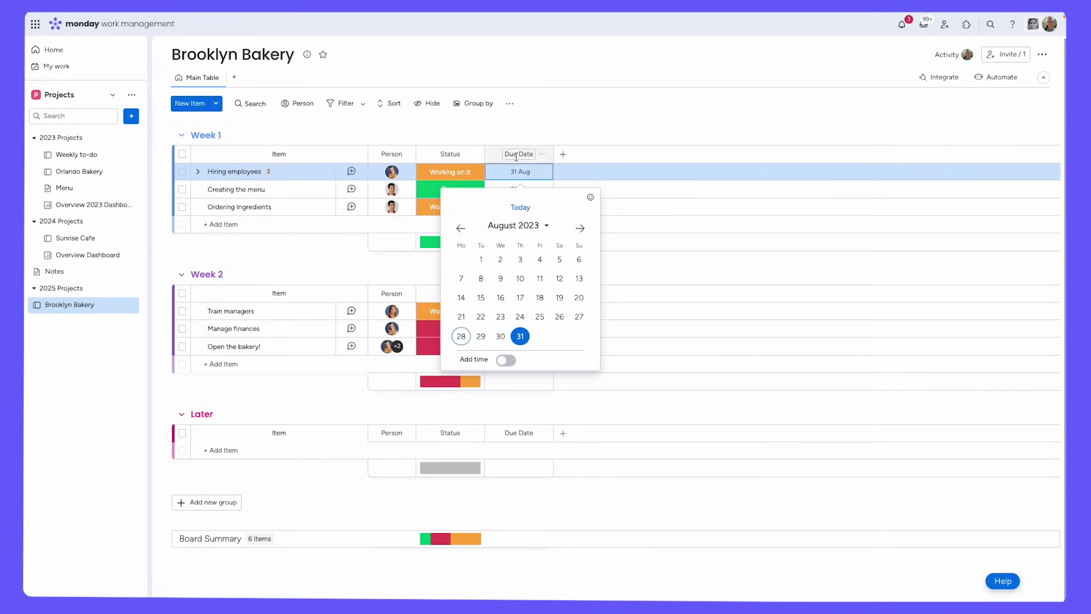
{"action": "left_click", "coordinate": [480, 336]}
{"action": "left_click", "coordinate": [519, 189]}
{"action": "left_click", "coordinate": [500, 354]}
{"action": "left_click", "coordinate": [519, 206]}
{"action": "scroll", "coordinate": [540, 306], "scroll_direction": "down", "scroll_amount": 1}
{"action": "left_click", "coordinate": [540, 301]}
Set the Week 2 due dates to 5 Sep for Train managers, 7 Sep for Manage finances and 8 Sep for Open the bakery!
{"action": "left_click", "coordinate": [520, 311]}
{"action": "scroll", "coordinate": [528, 414], "scroll_direction": "down", "scroll_amount": 1}
{"action": "left_click", "coordinate": [481, 418]}
{"action": "left_click", "coordinate": [520, 328]}
{"action": "left_click", "coordinate": [580, 385]}
{"action": "left_click", "coordinate": [520, 435]}
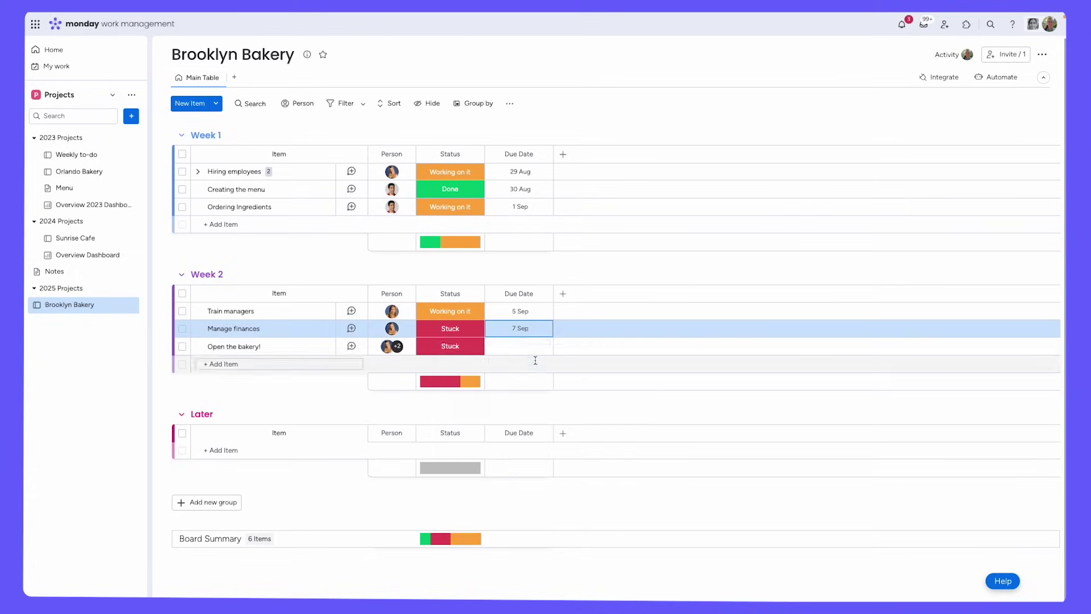
{"action": "left_click", "coordinate": [519, 346]}
{"action": "left_click", "coordinate": [579, 392]}
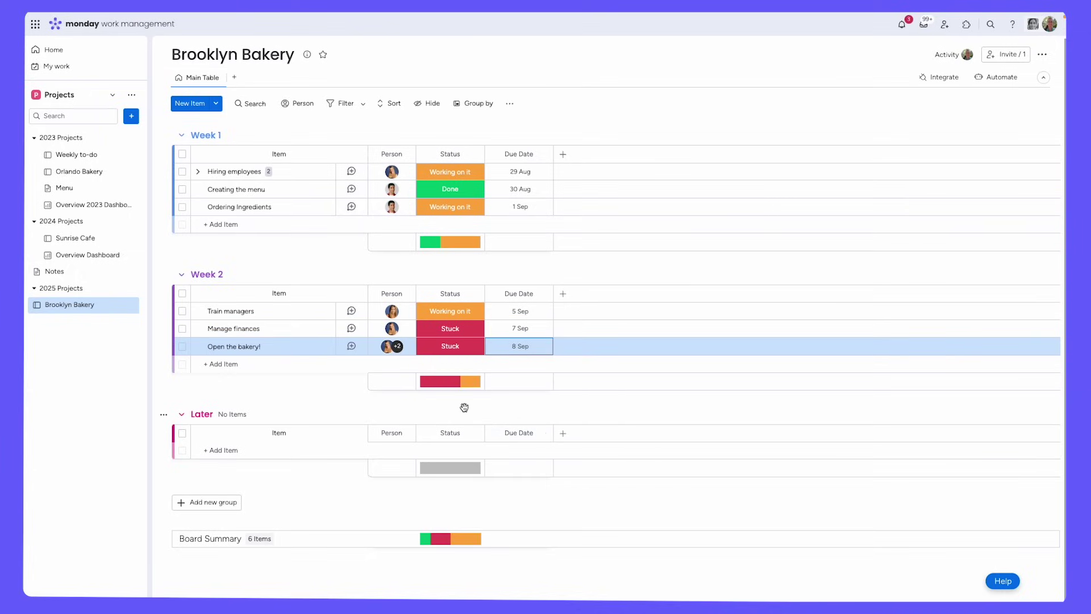
{"action": "mouse_move", "coordinate": [469, 384]}
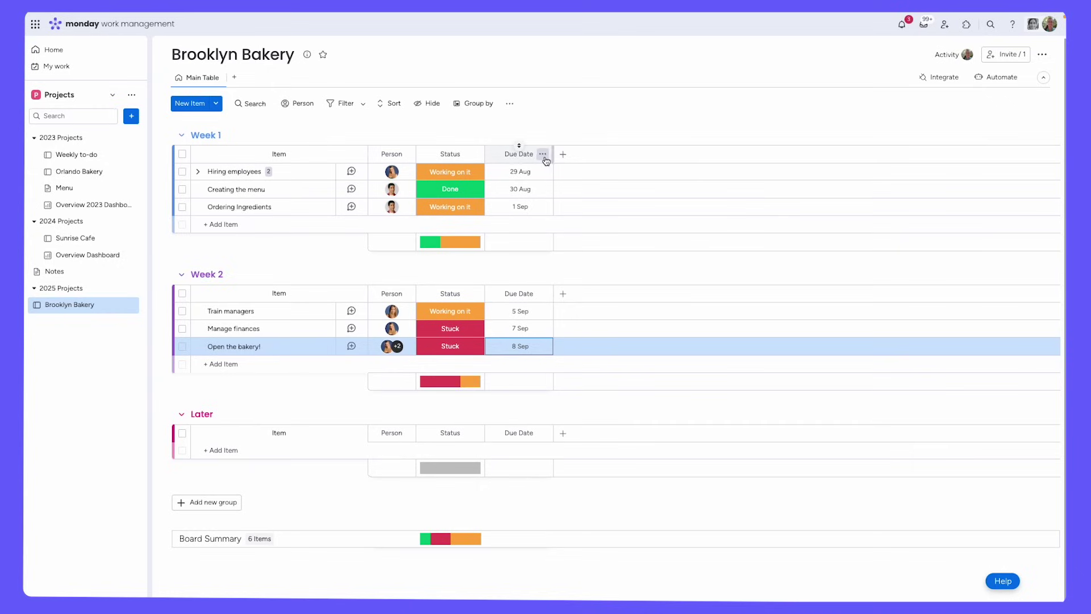
Set the Due Date column as a deadline and connect it to the Status column.
{"action": "left_click", "coordinate": [543, 155]}
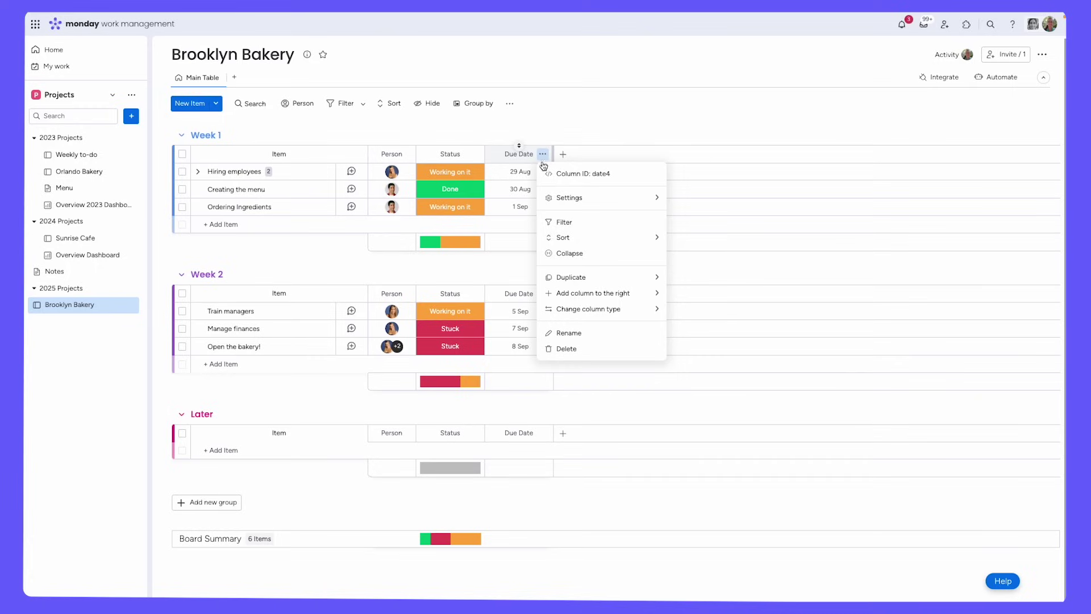
{"action": "mouse_move", "coordinate": [554, 203]}
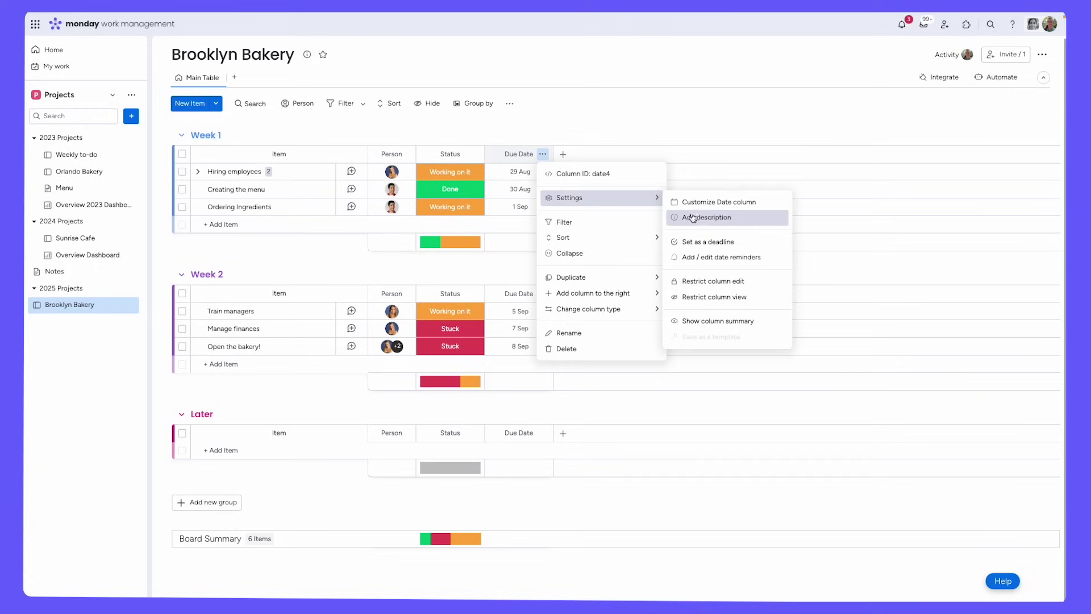
{"action": "left_click", "coordinate": [714, 243]}
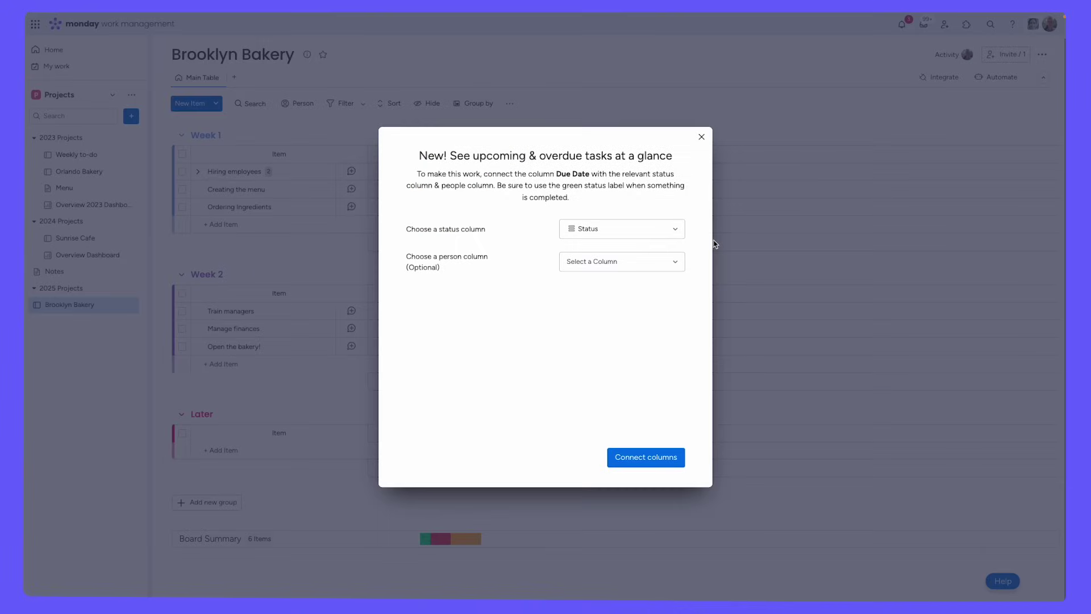
{"action": "left_click", "coordinate": [656, 458]}
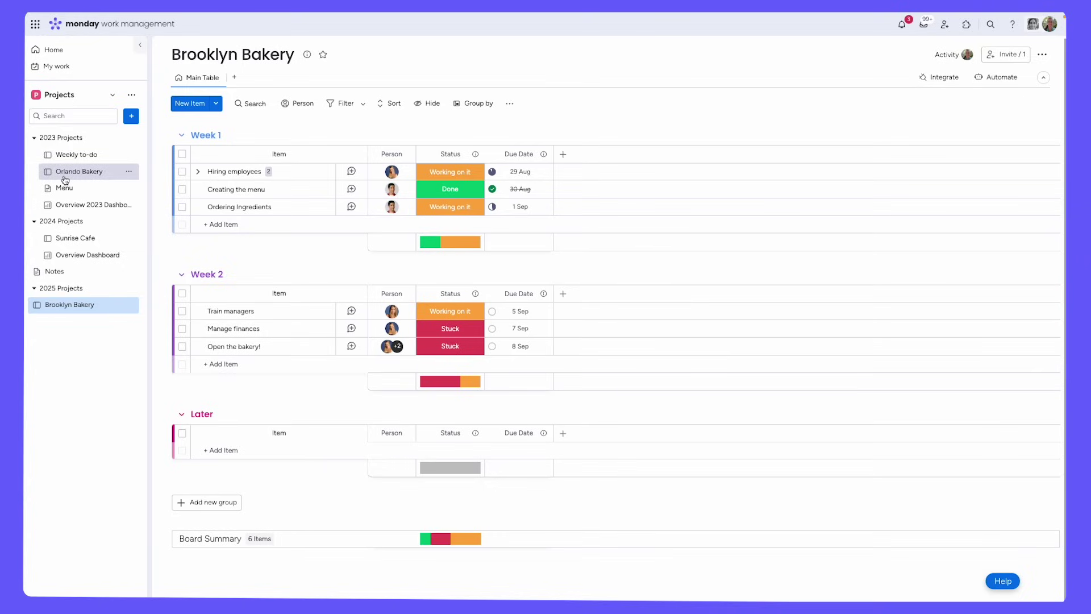
Add a Numbers column and enter 50 for Hiring employees, 40 for Creating the menu and 100 for Ordering Ingredients.
{"action": "left_click", "coordinate": [563, 155]}
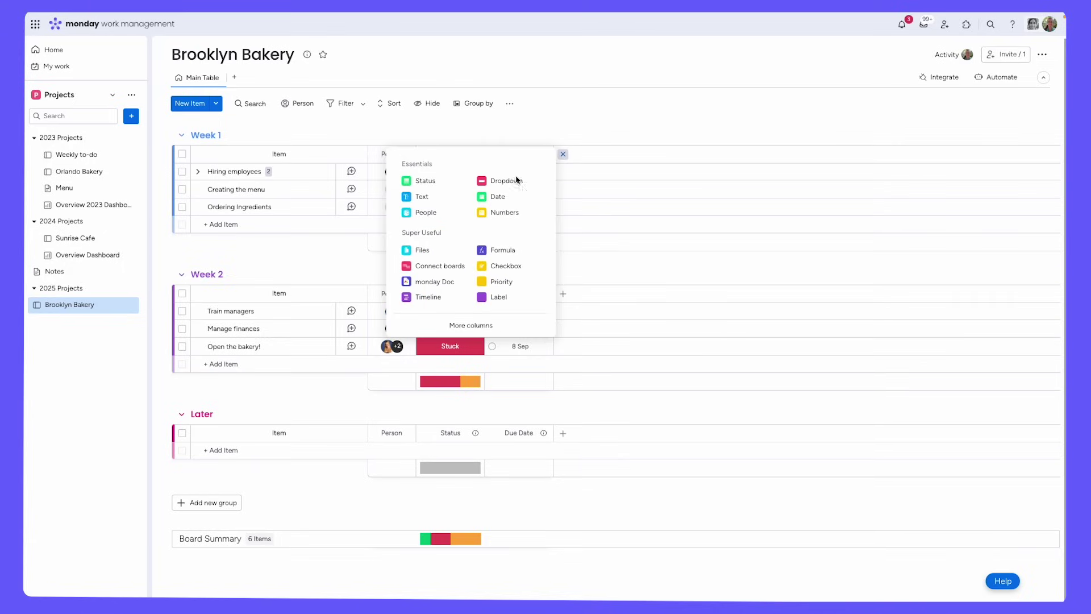
{"action": "left_click", "coordinate": [504, 212]}
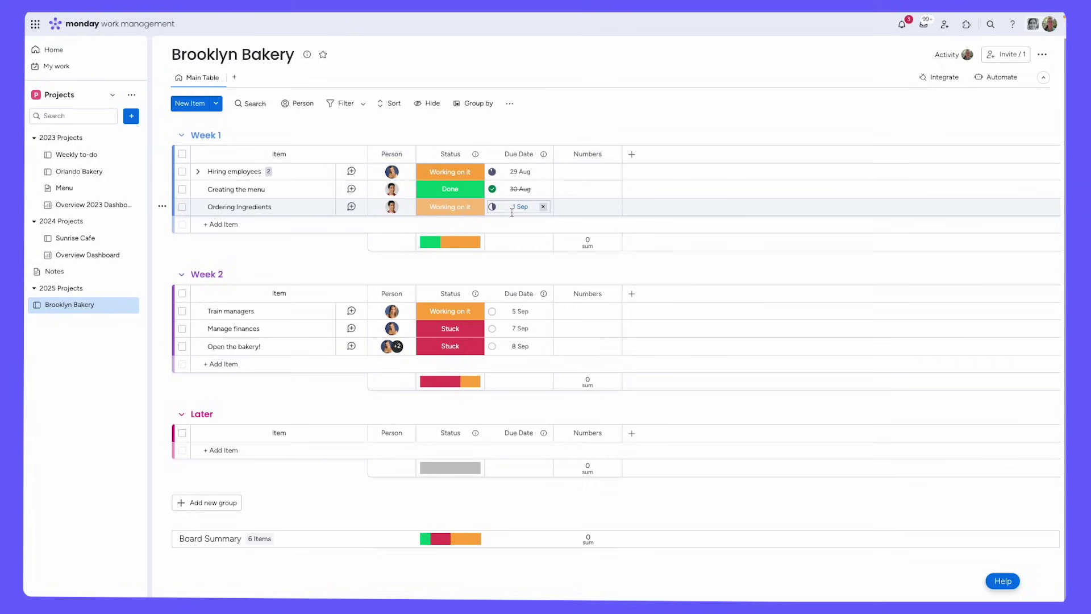
{"action": "left_click", "coordinate": [597, 171]}
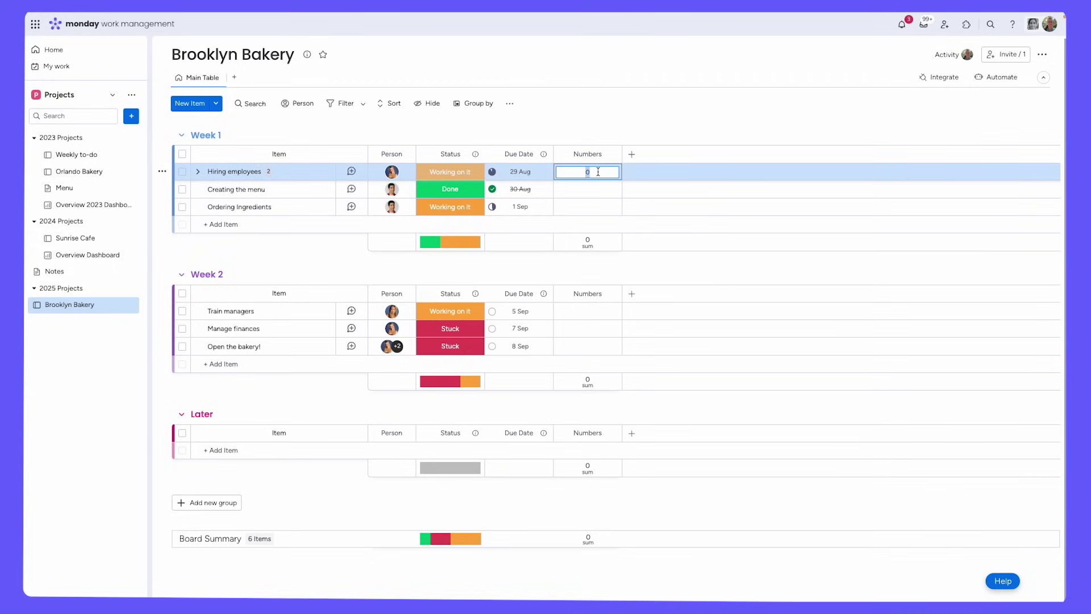
{"action": "type", "text": "50"}
{"action": "left_click", "coordinate": [591, 190]}
{"action": "type", "text": "40"}
{"action": "left_click", "coordinate": [593, 208]}
{"action": "type", "text": "100"}
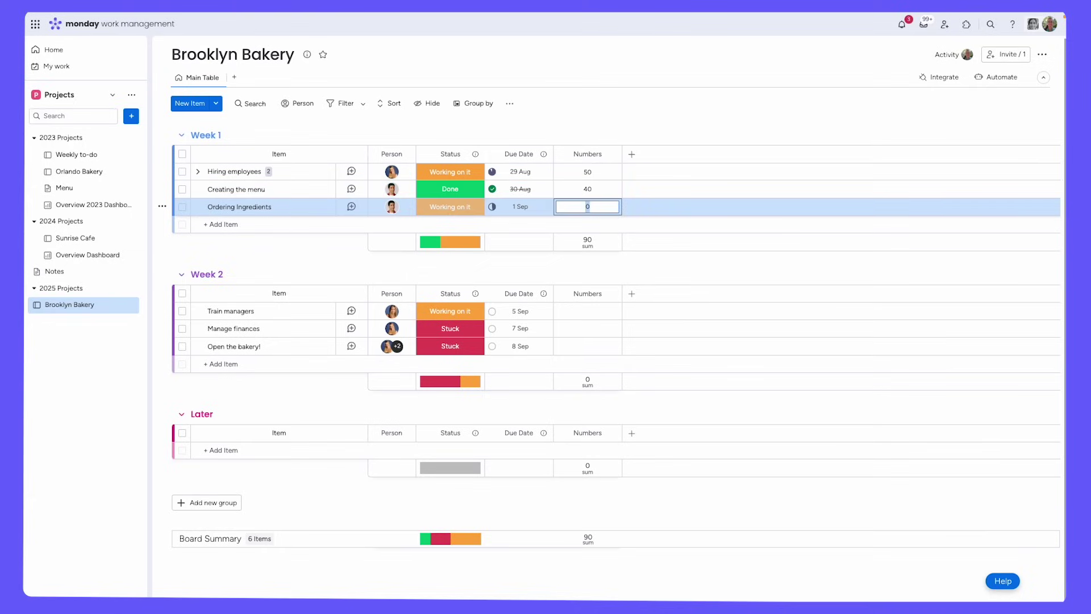
Enter the Week 2 numbers: 200 for Train managers, 400 for Manage finances and 500 for Open the bakery!
{"action": "left_click", "coordinate": [588, 311]}
{"action": "type", "text": "200"}
{"action": "left_click", "coordinate": [588, 329]}
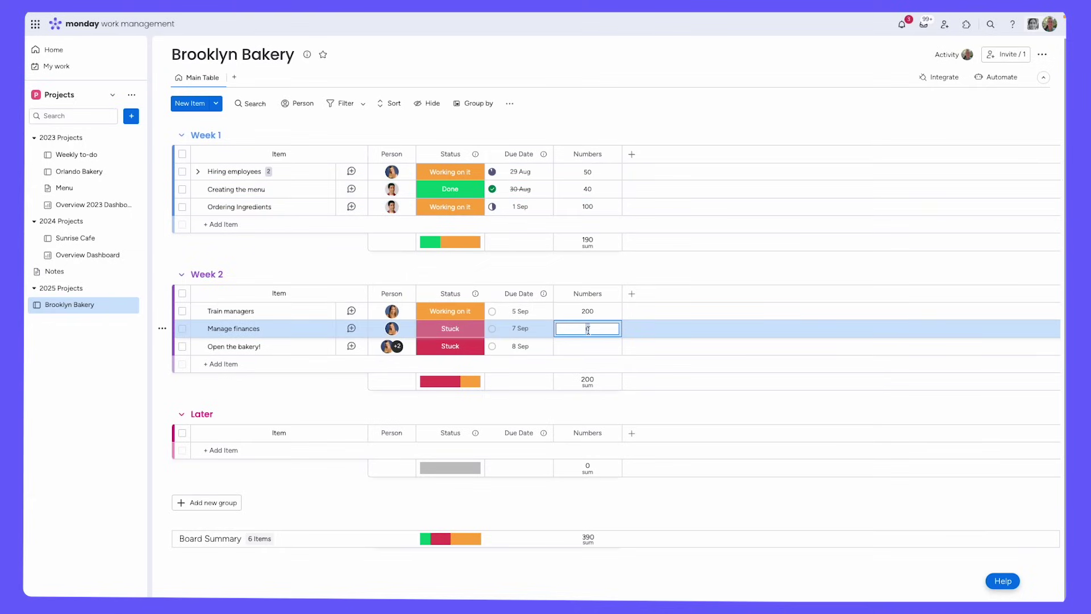
{"action": "type", "text": "400"}
{"action": "left_click", "coordinate": [589, 346]}
{"action": "type", "text": "500"}
{"action": "key", "text": "Return"}
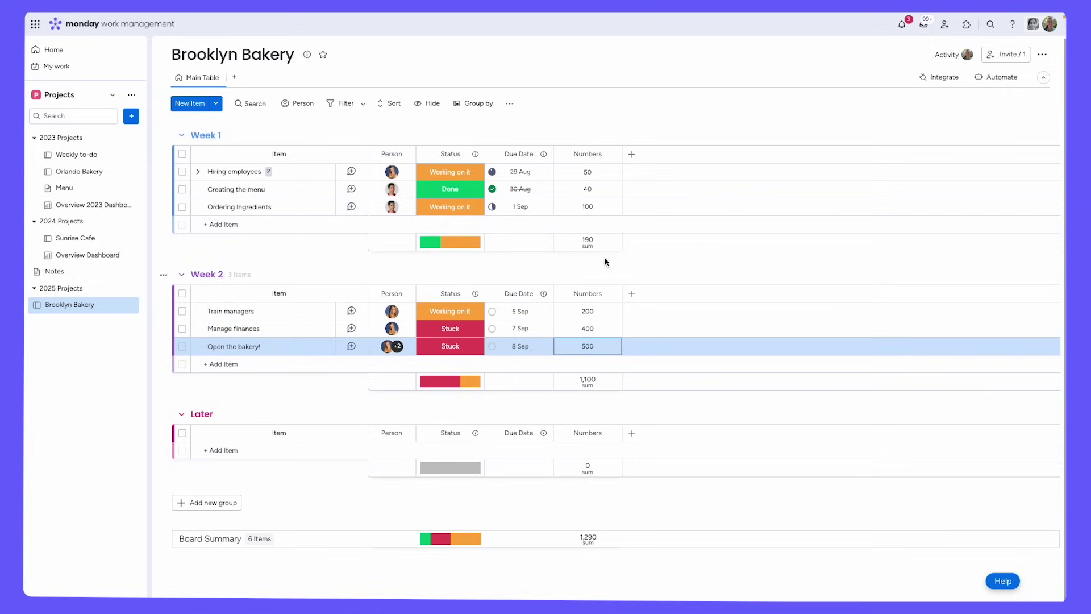
Set the unit of the Numbers column to dollars ($).
{"action": "left_click", "coordinate": [589, 387]}
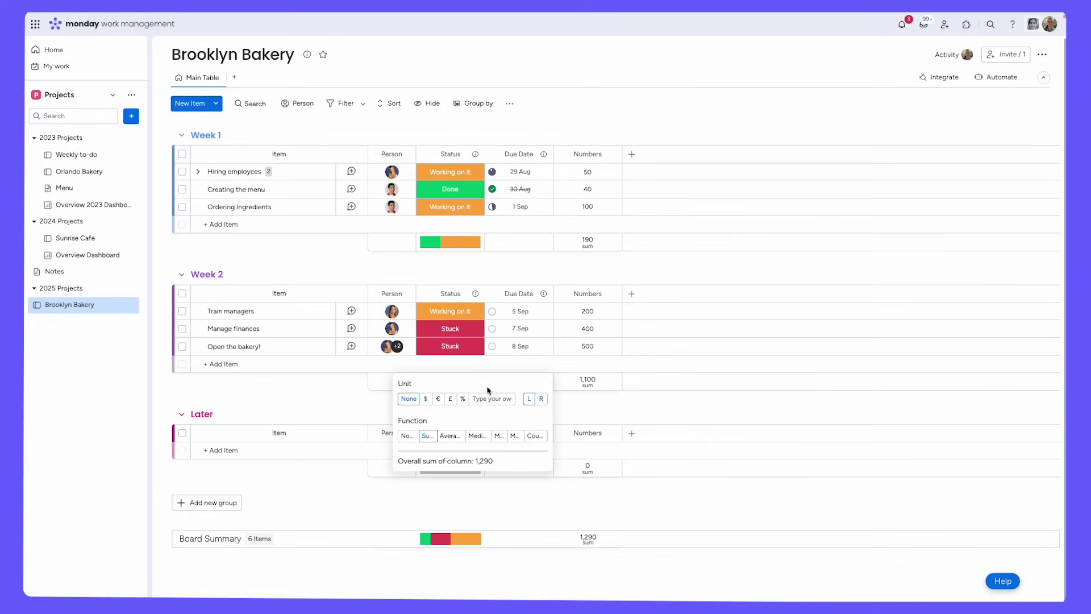
{"action": "left_click", "coordinate": [426, 399]}
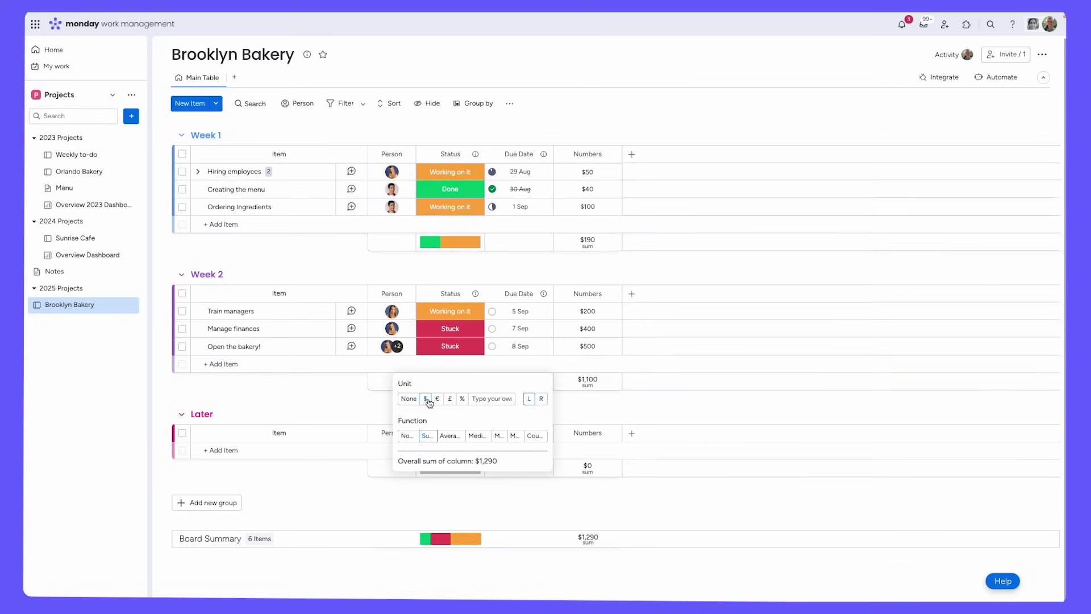
{"action": "left_click", "coordinate": [608, 269]}
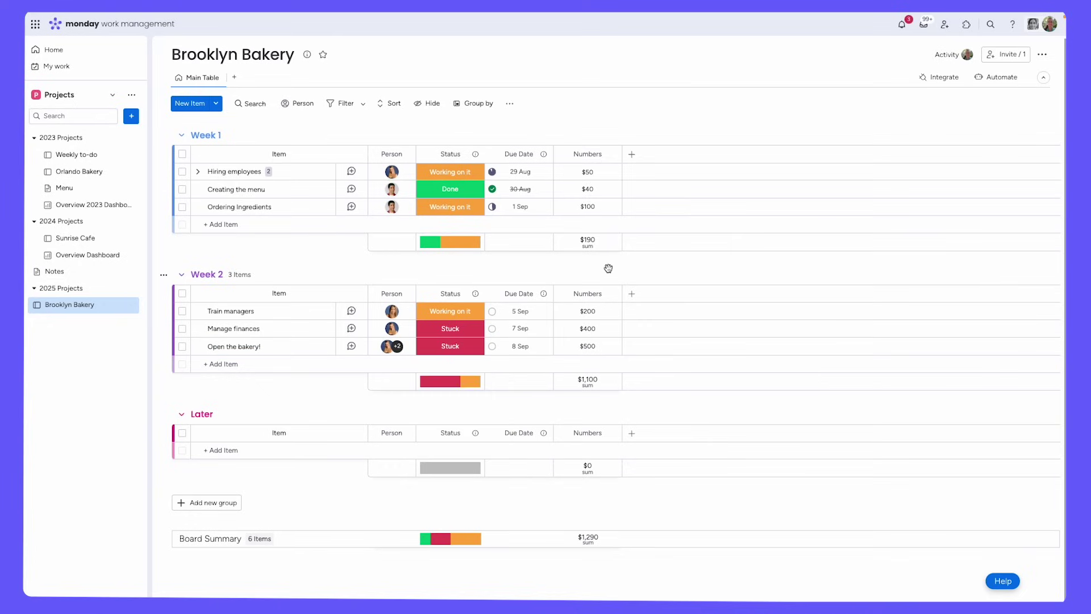
Add a Timeline column and set 28-29 Aug for Hiring employees, 29-30 Aug for Creating the menu and 30 Aug-1 Sep for Ordering Ingredients.
{"action": "left_click", "coordinate": [632, 154]}
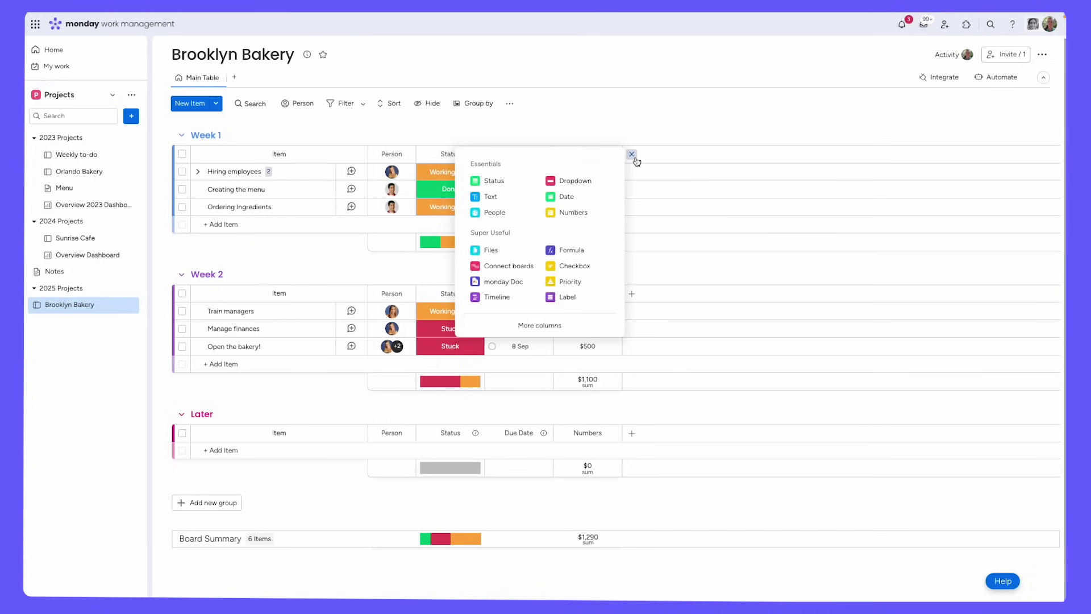
{"action": "left_click", "coordinate": [497, 296]}
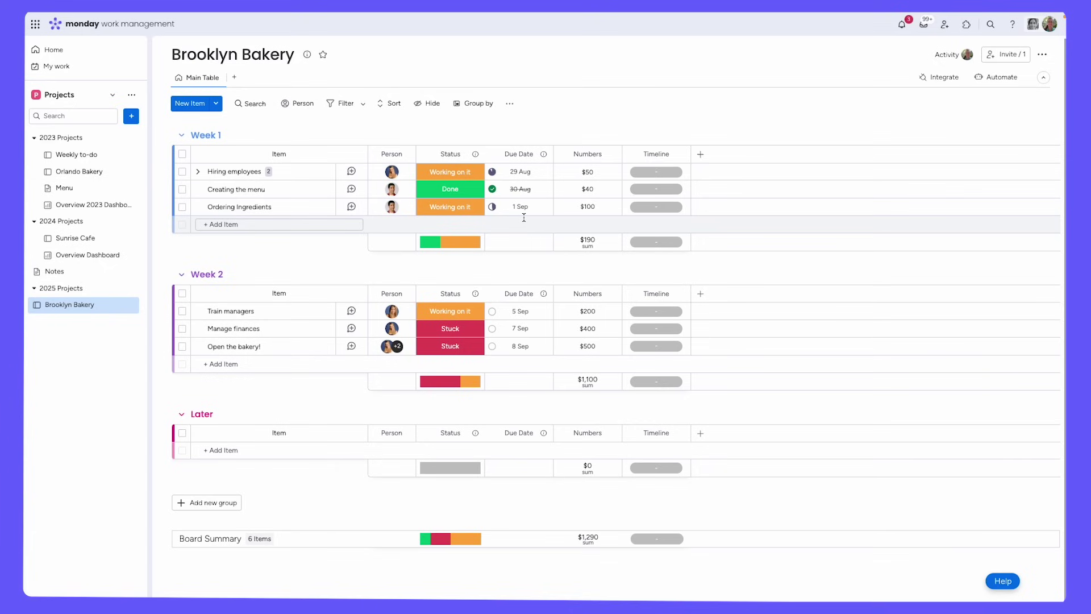
{"action": "left_click", "coordinate": [653, 171]}
{"action": "left_click", "coordinate": [520, 326]}
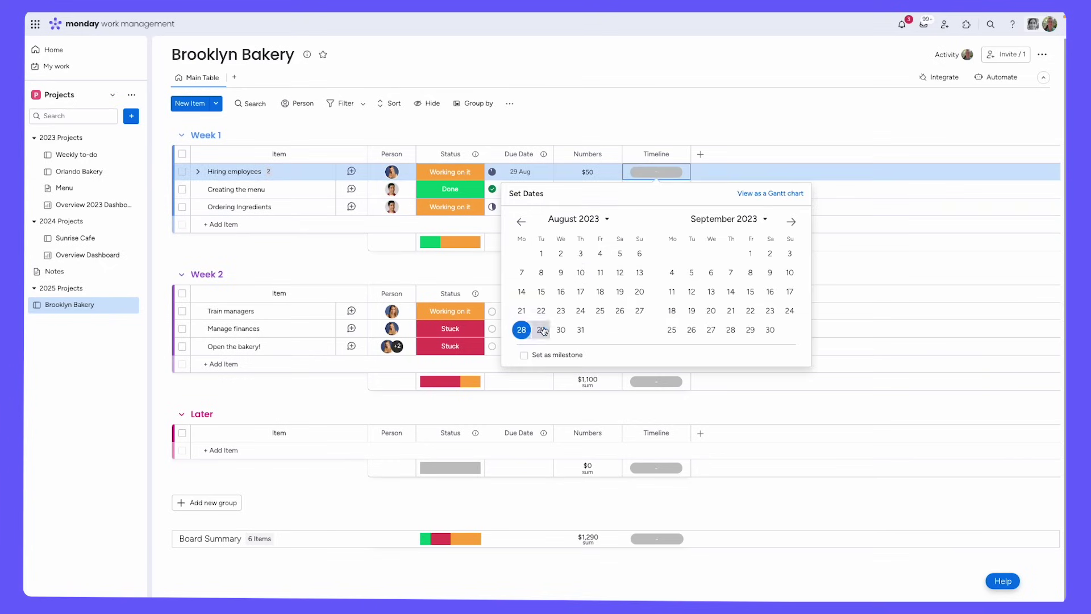
{"action": "left_click", "coordinate": [539, 326]}
{"action": "left_click", "coordinate": [665, 189]}
{"action": "left_click", "coordinate": [541, 346]}
{"action": "left_click", "coordinate": [560, 346]}
{"action": "left_click", "coordinate": [656, 206]}
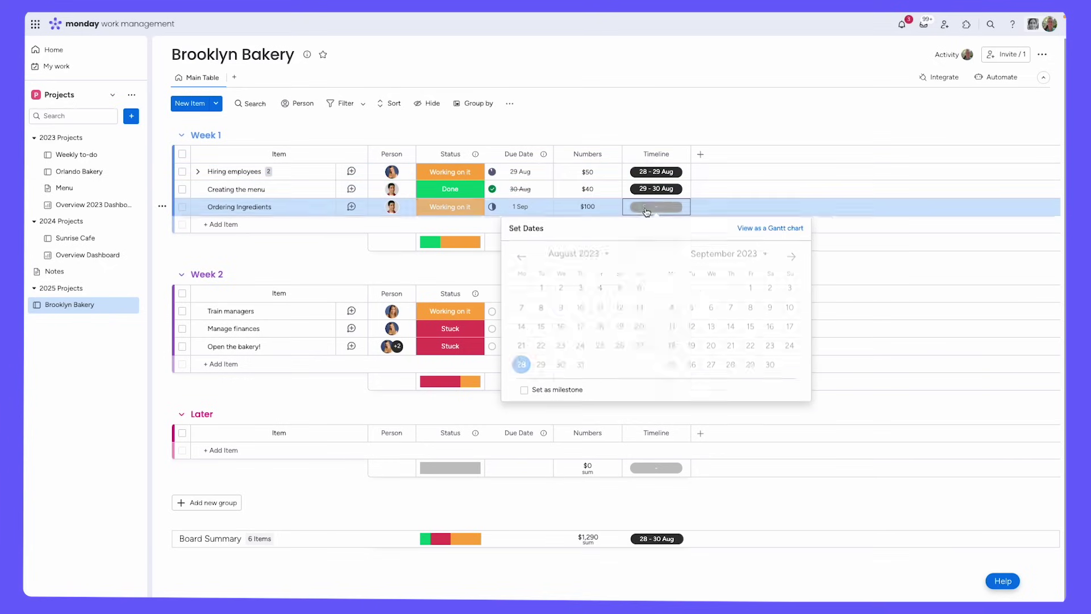
{"action": "left_click", "coordinate": [750, 287]}
Set the Week 2 timelines to 1-5 Sep for Train managers, 5-7 Sep for Manage finances and 7-8 Sep for Open the bakery!
{"action": "left_click", "coordinate": [656, 311]}
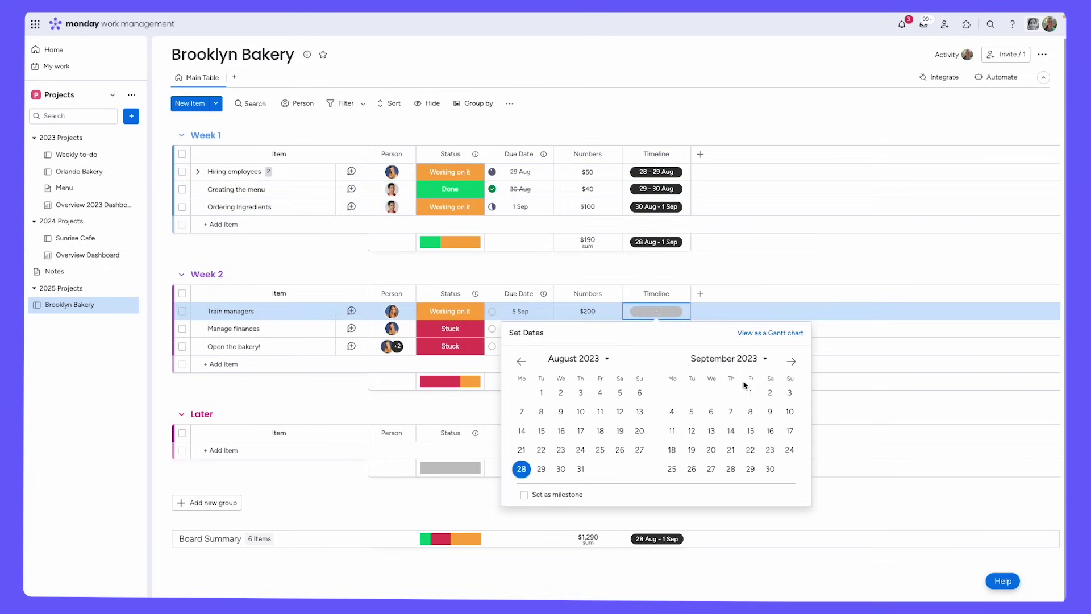
{"action": "left_click", "coordinate": [750, 392]}
{"action": "left_click", "coordinate": [691, 415]}
{"action": "left_click", "coordinate": [656, 329]}
{"action": "left_click", "coordinate": [692, 430]}
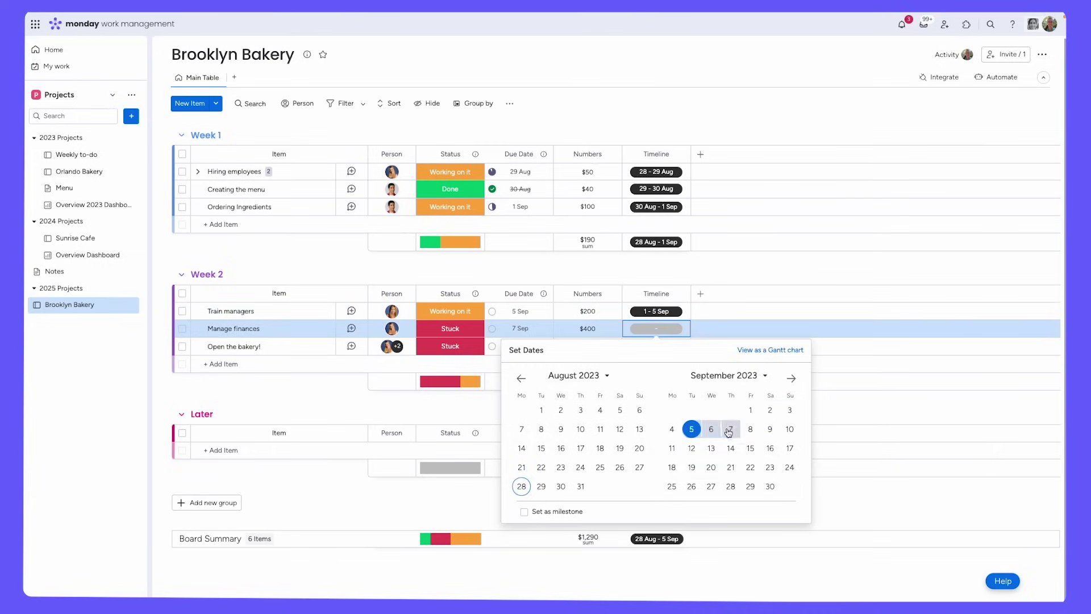
{"action": "left_click", "coordinate": [730, 430]}
{"action": "left_click", "coordinate": [656, 346]}
{"action": "left_click", "coordinate": [731, 446]}
{"action": "left_click", "coordinate": [750, 447]}
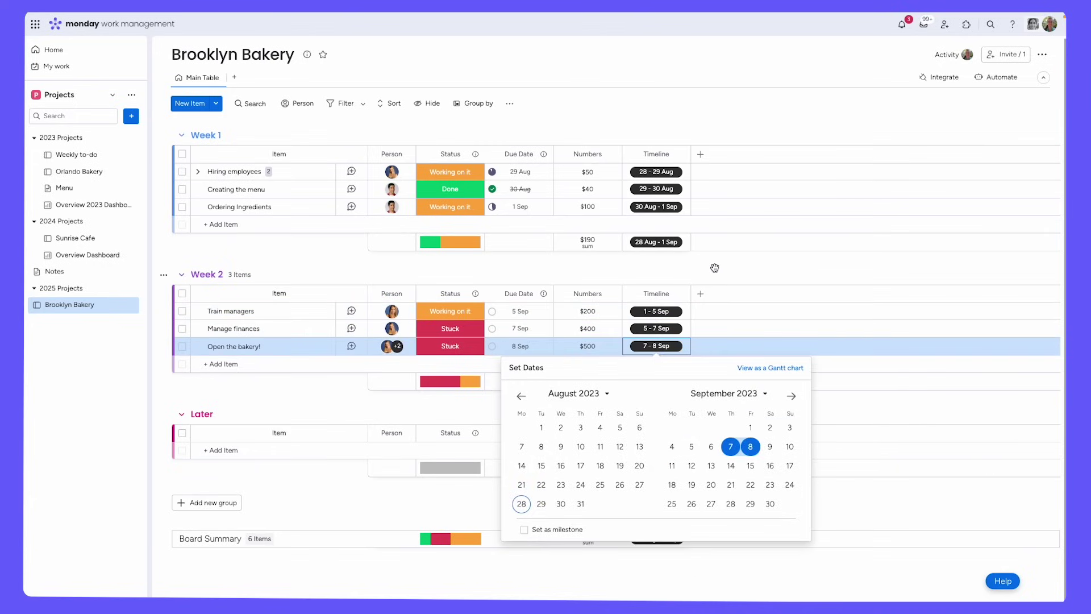
{"action": "left_click", "coordinate": [714, 267]}
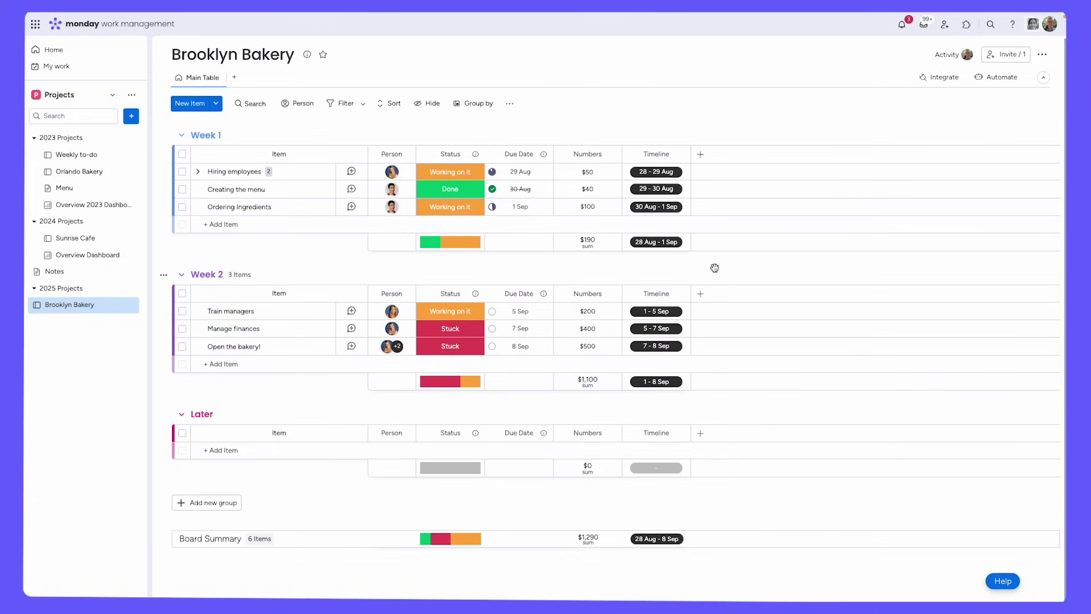
Add a second Status column, rename its labels Present and Not present as High and Medium, and add a Low label.
{"action": "left_click", "coordinate": [700, 154]}
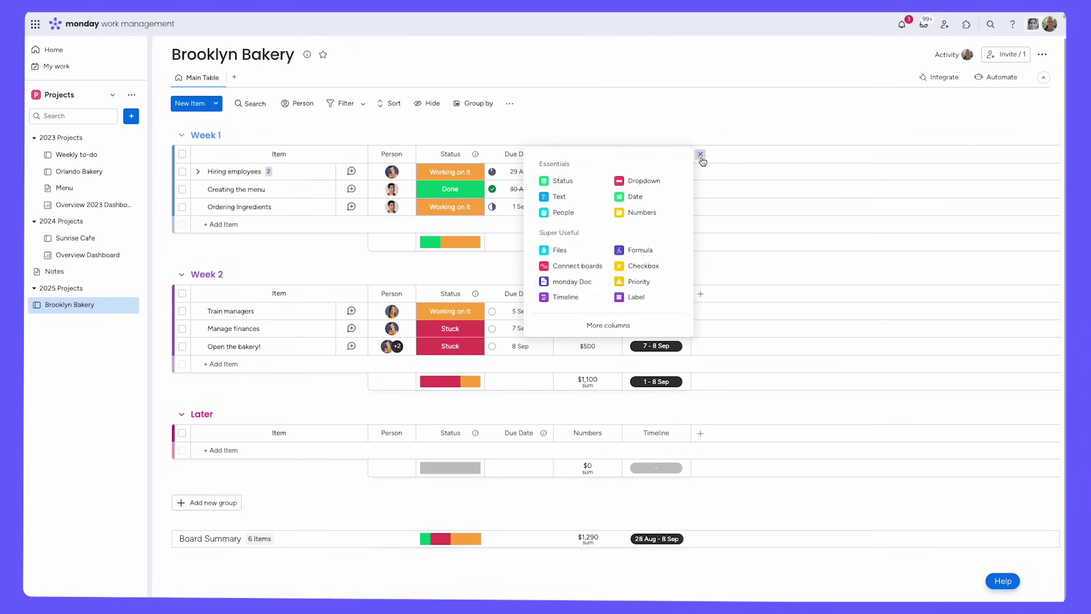
{"action": "left_click", "coordinate": [579, 181]}
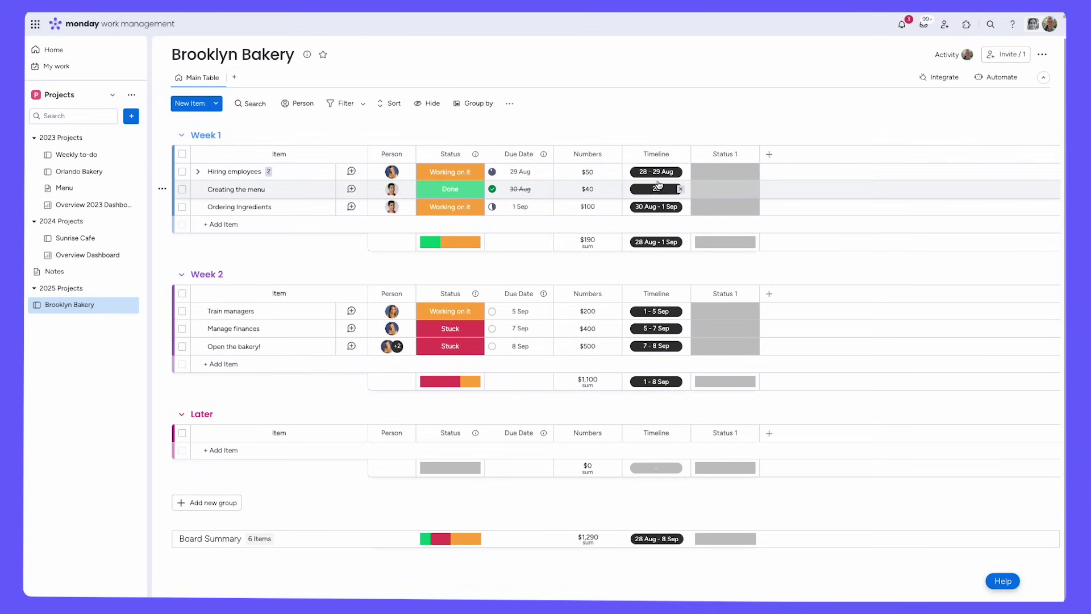
{"action": "left_click", "coordinate": [733, 178]}
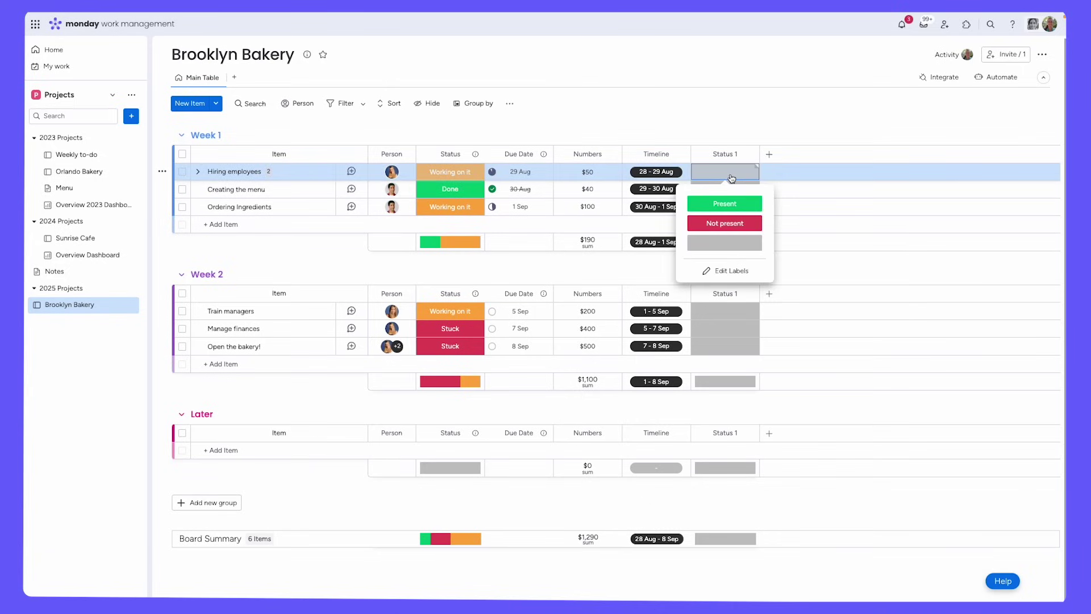
{"action": "left_click", "coordinate": [737, 277]}
{"action": "double_click", "coordinate": [717, 204]}
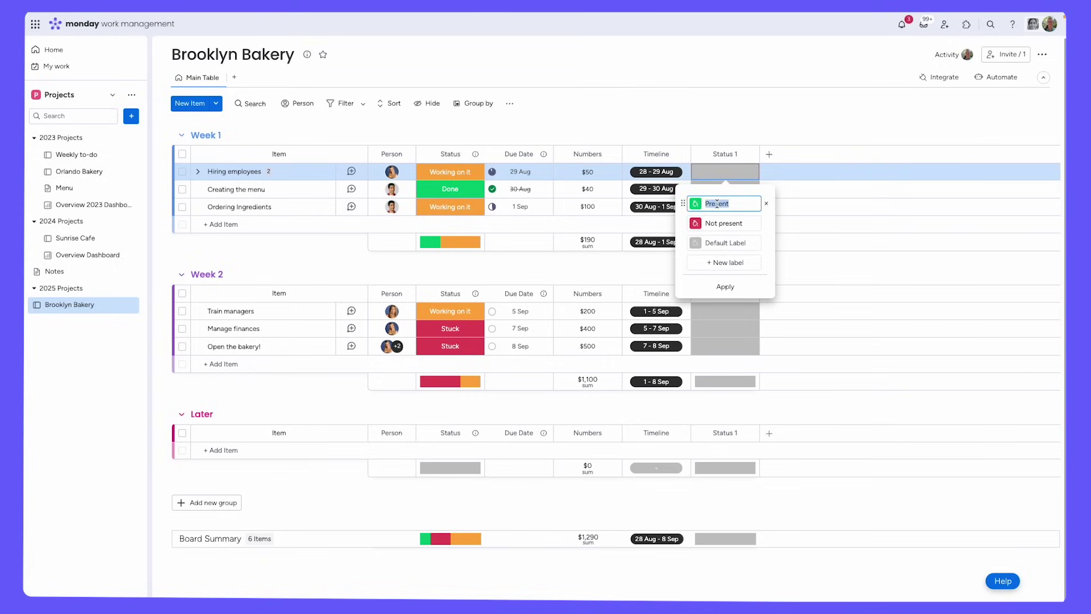
{"action": "type", "text": "High"}
{"action": "left_click", "coordinate": [720, 223]}
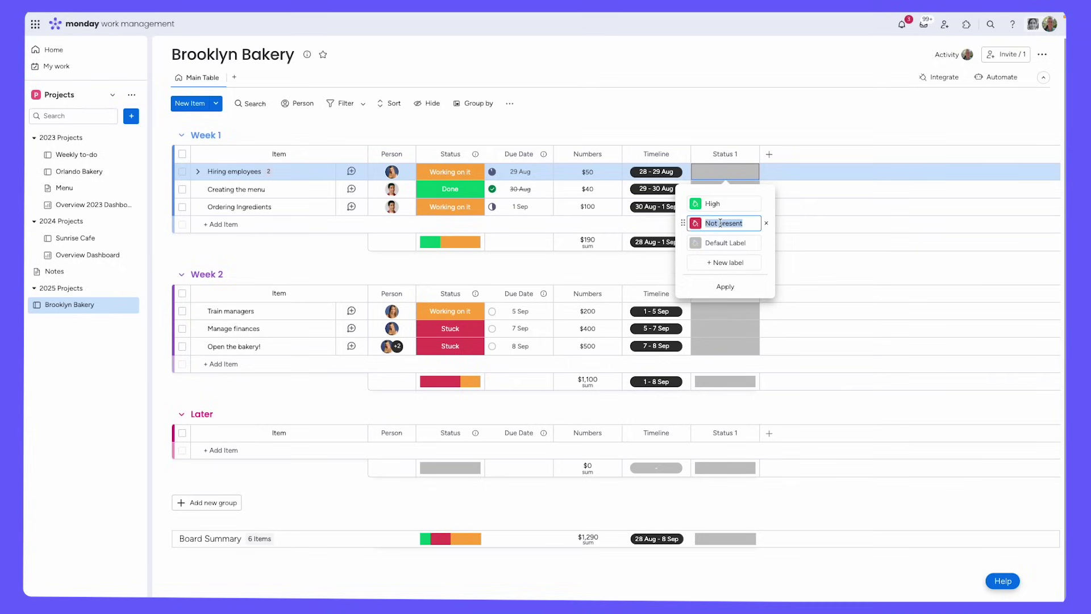
{"action": "type", "text": "Medium"}
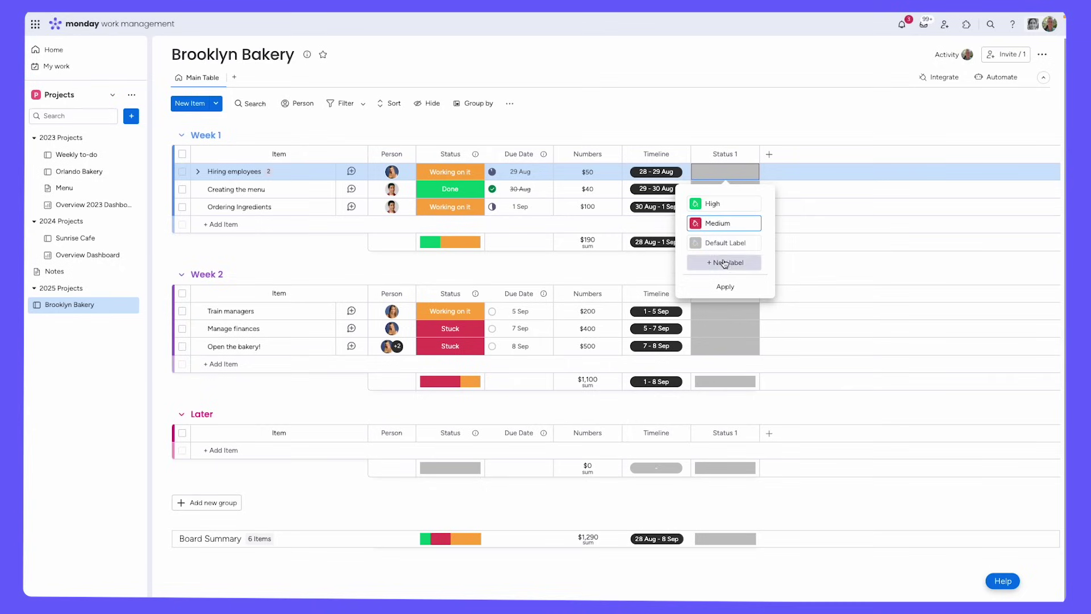
{"action": "left_click", "coordinate": [727, 263]}
{"action": "type", "text": "Low"}
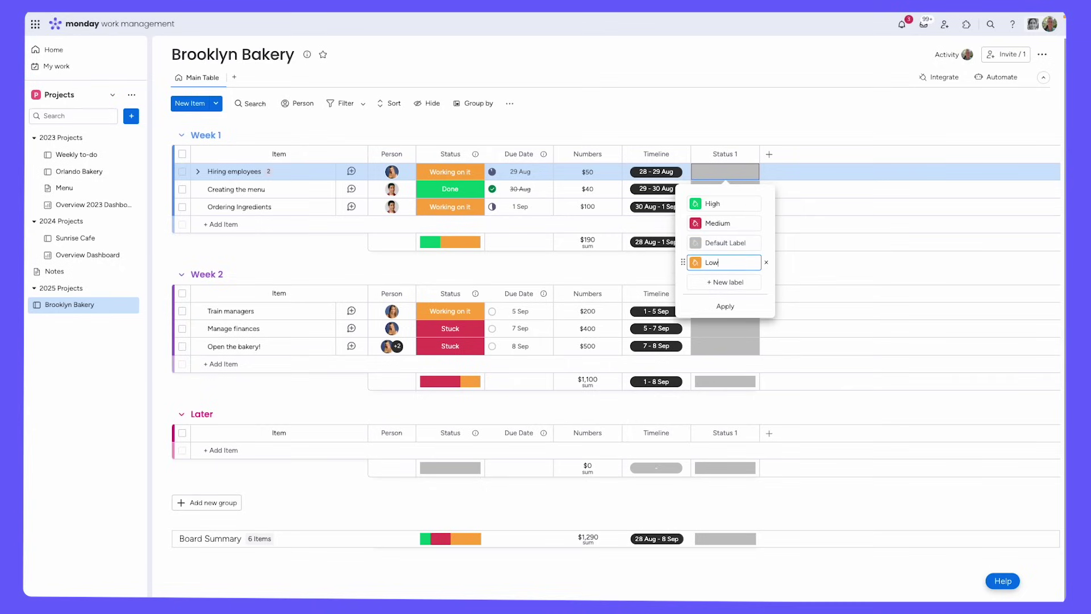
Recolor the second status column's labels with pink for High, purple for Medium and light blue for Low, and apply the label changes.
{"action": "left_click", "coordinate": [697, 204]}
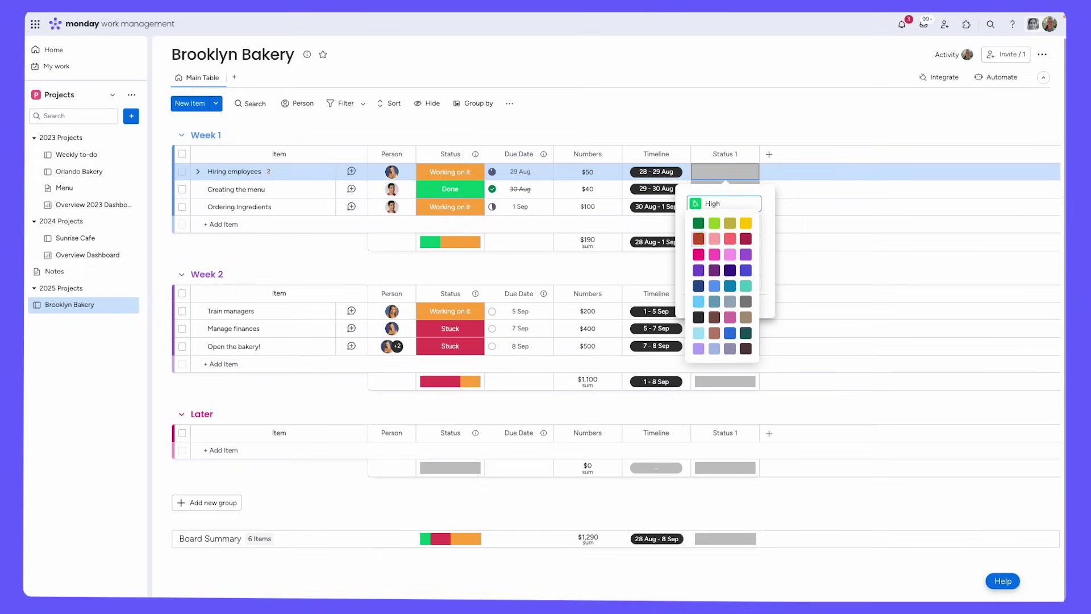
{"action": "left_click", "coordinate": [698, 256]}
{"action": "left_click", "coordinate": [695, 223]}
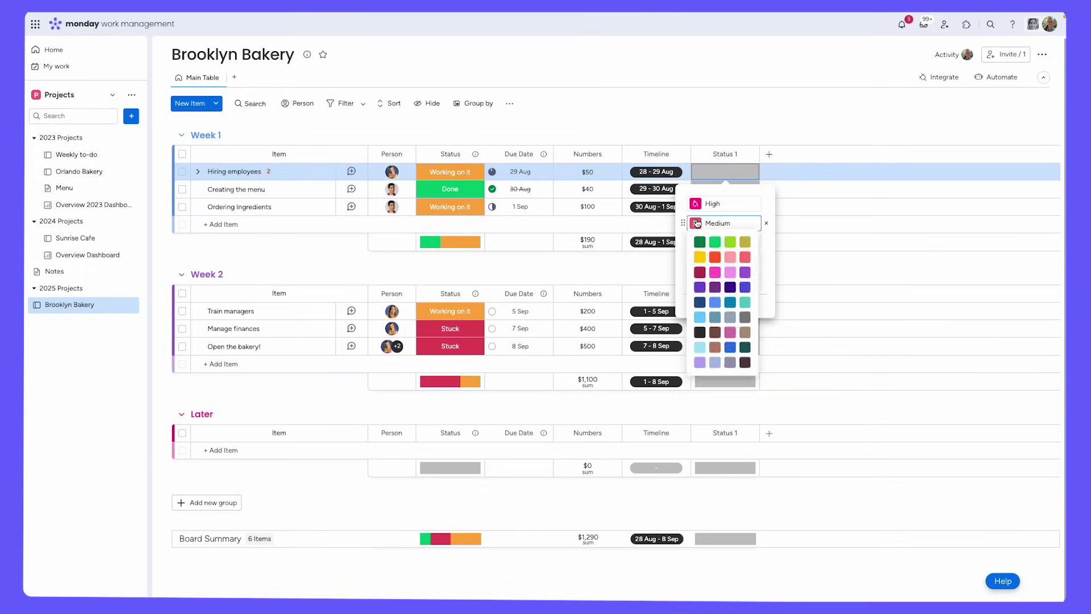
{"action": "left_click", "coordinate": [698, 290]}
{"action": "left_click", "coordinate": [695, 262]}
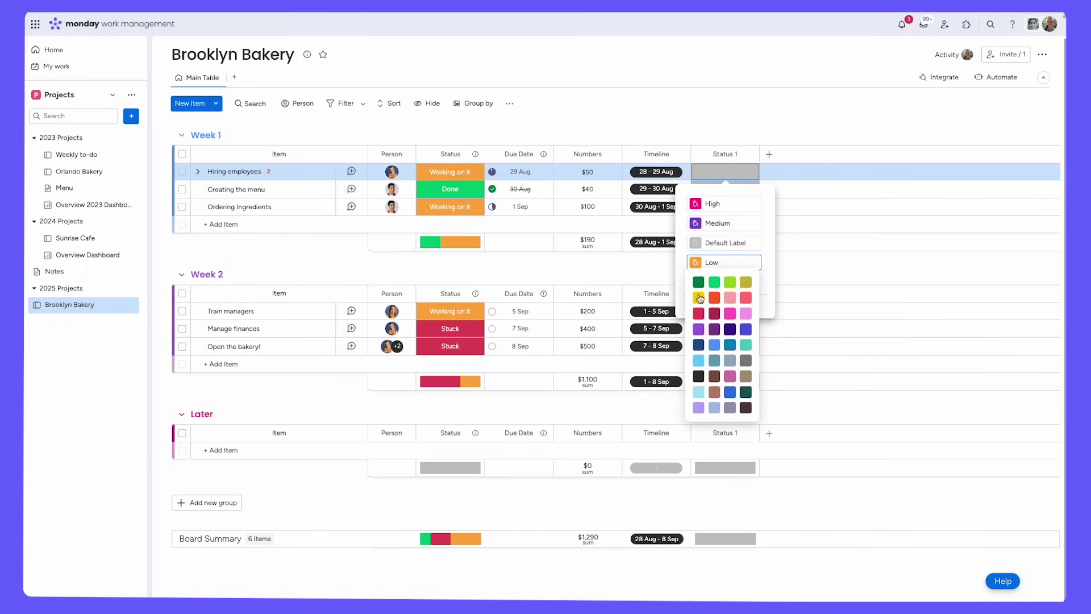
{"action": "left_click", "coordinate": [698, 391]}
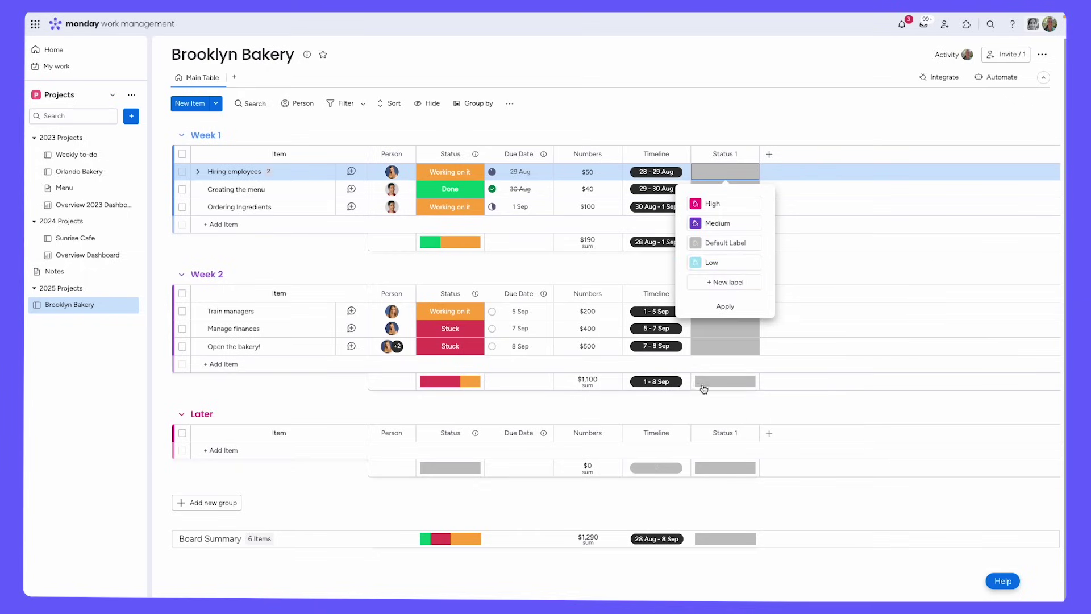
{"action": "left_click", "coordinate": [737, 306]}
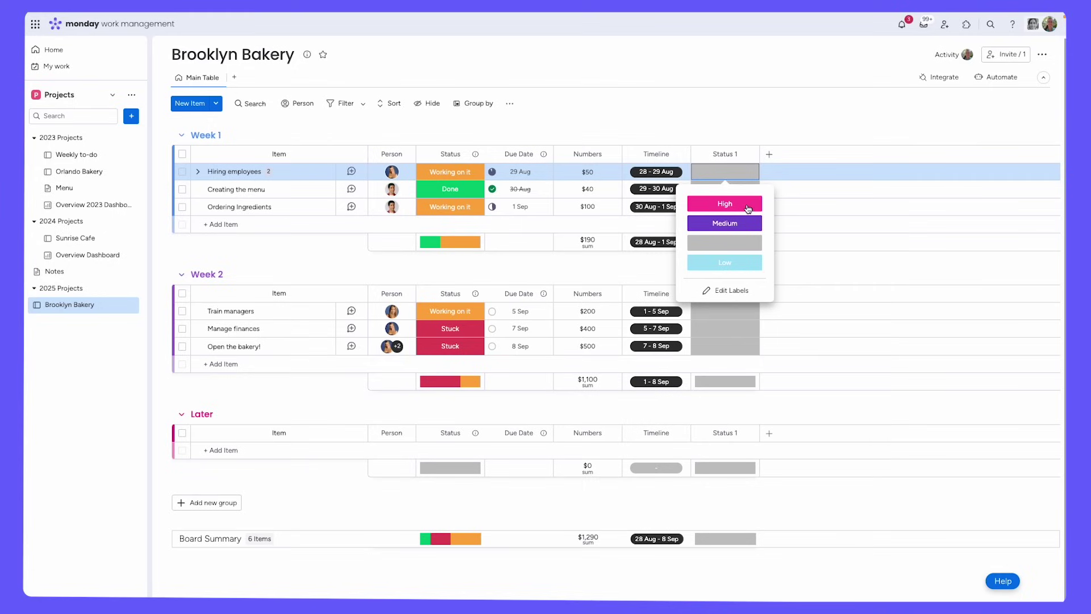
In the second status column, set Hiring employees to High, Creating the menu to Low and Ordering Ingredients to Medium.
{"action": "left_click", "coordinate": [747, 208]}
{"action": "left_click", "coordinate": [730, 189]}
{"action": "left_click", "coordinate": [730, 278]}
{"action": "left_click", "coordinate": [733, 207]}
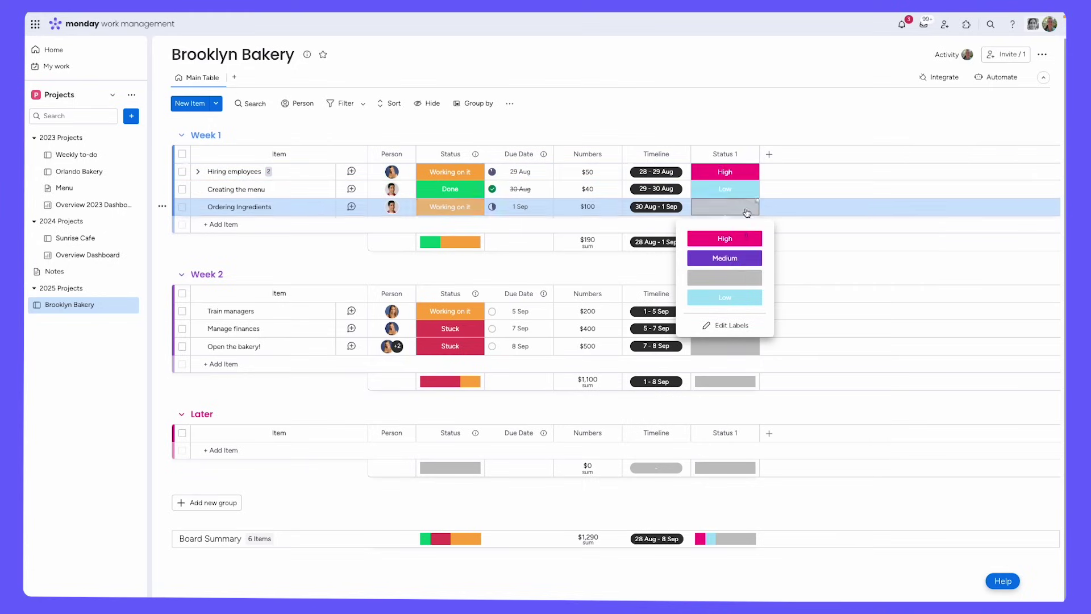
{"action": "left_click", "coordinate": [736, 265]}
In the second status column, set Train managers, Manage finances and Open the bakery! in Week 2 to High.
{"action": "left_click", "coordinate": [725, 310]}
{"action": "left_click", "coordinate": [733, 342]}
{"action": "left_click", "coordinate": [725, 329]}
{"action": "left_click", "coordinate": [732, 359]}
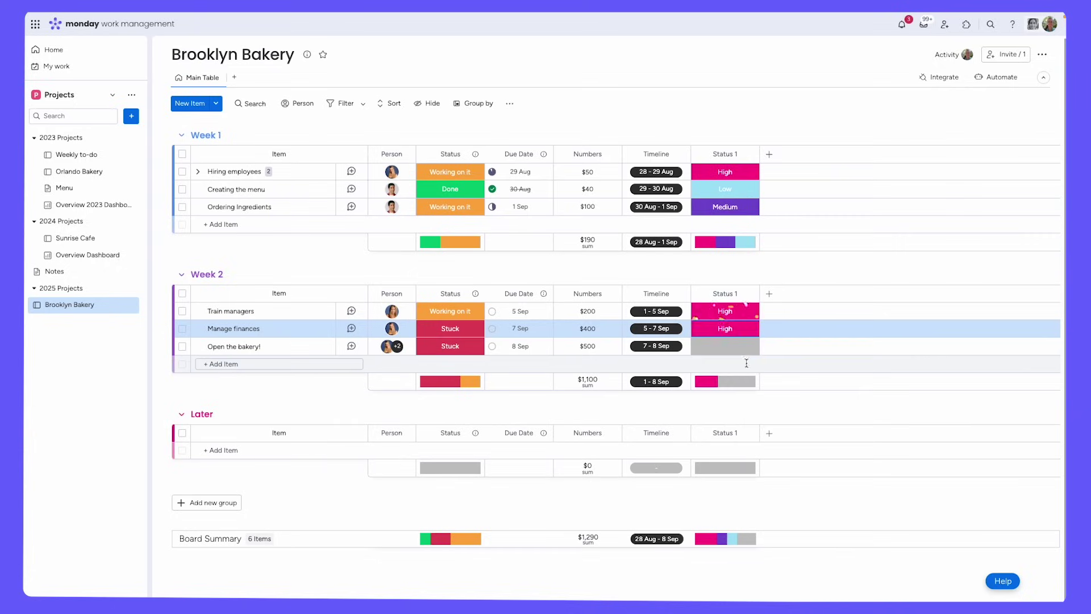
{"action": "left_click", "coordinate": [725, 346]}
{"action": "left_click", "coordinate": [742, 376]}
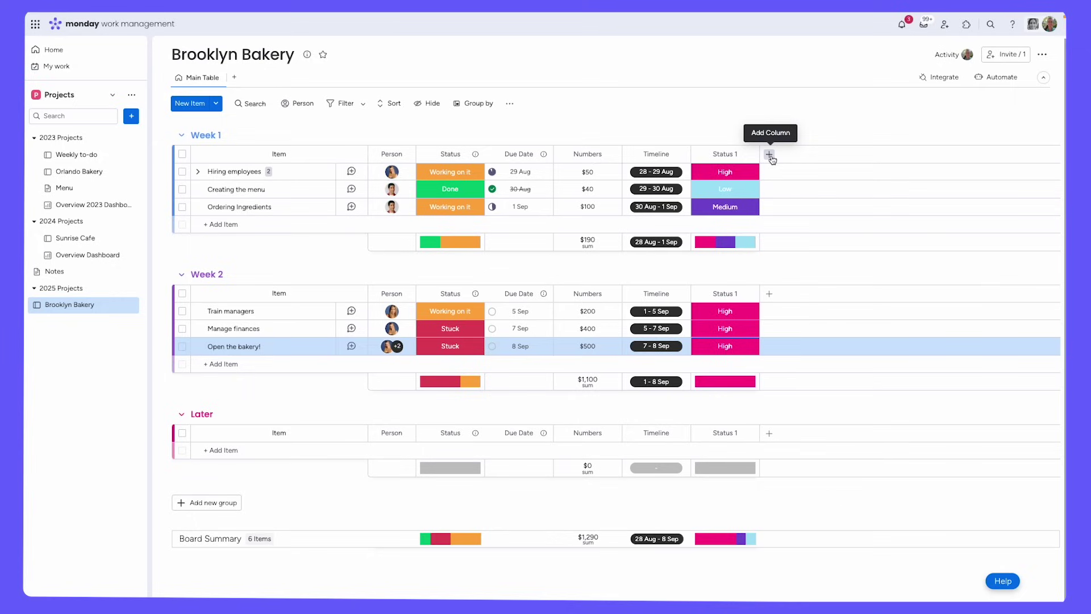
Browse the Column Center for the available column types, including the Team Power-Up and Board Power-Up categories, and close it.
{"action": "left_click", "coordinate": [769, 155]}
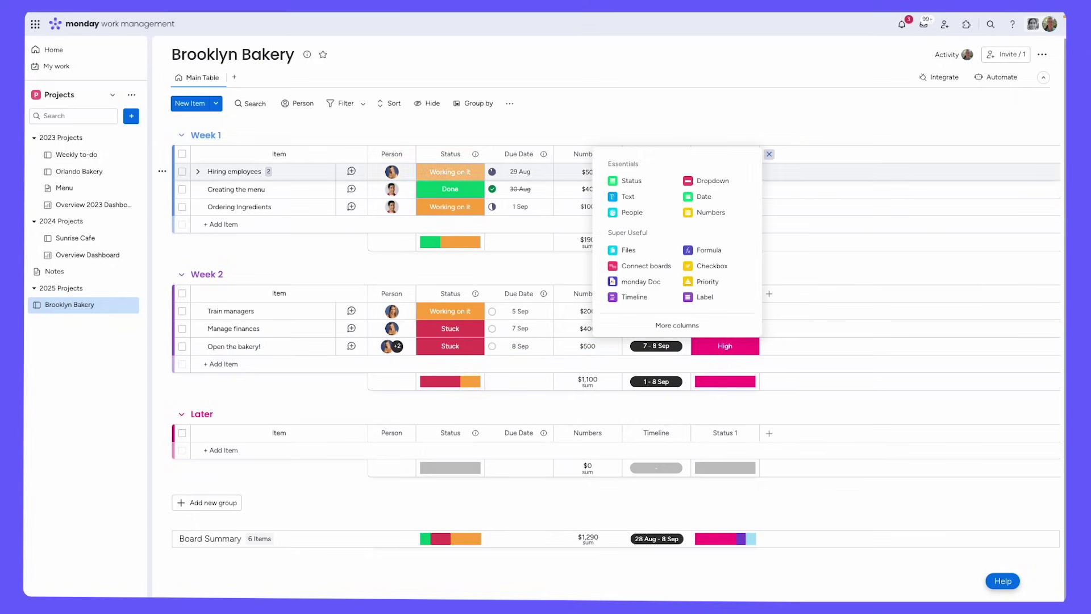
{"action": "left_click", "coordinate": [673, 329]}
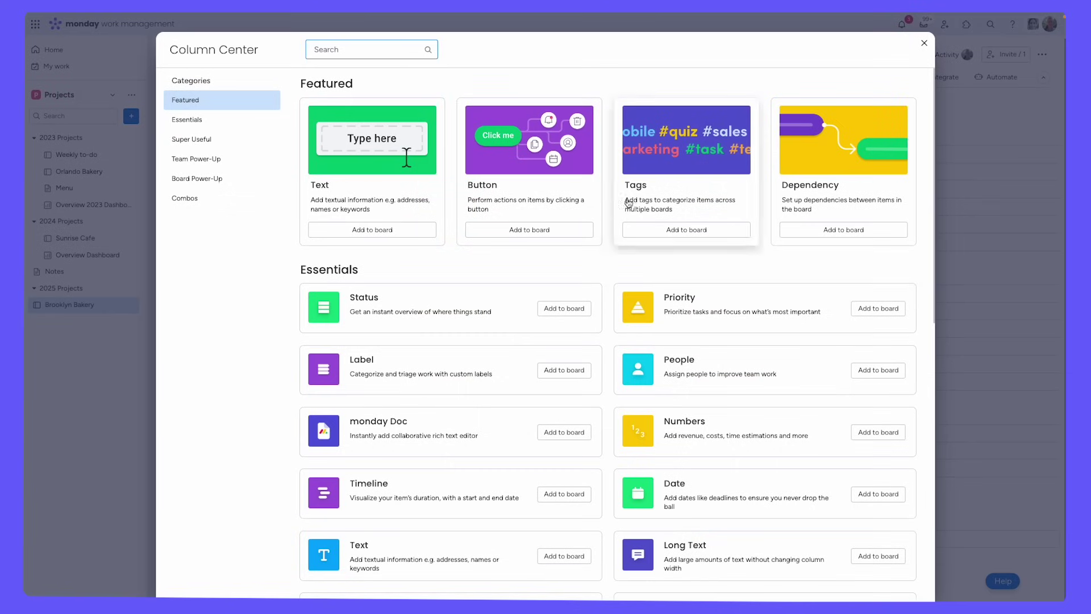
{"action": "scroll", "coordinate": [563, 336], "scroll_direction": "down", "scroll_amount": 10}
{"action": "scroll", "coordinate": [561, 338], "scroll_direction": "down", "scroll_amount": 3}
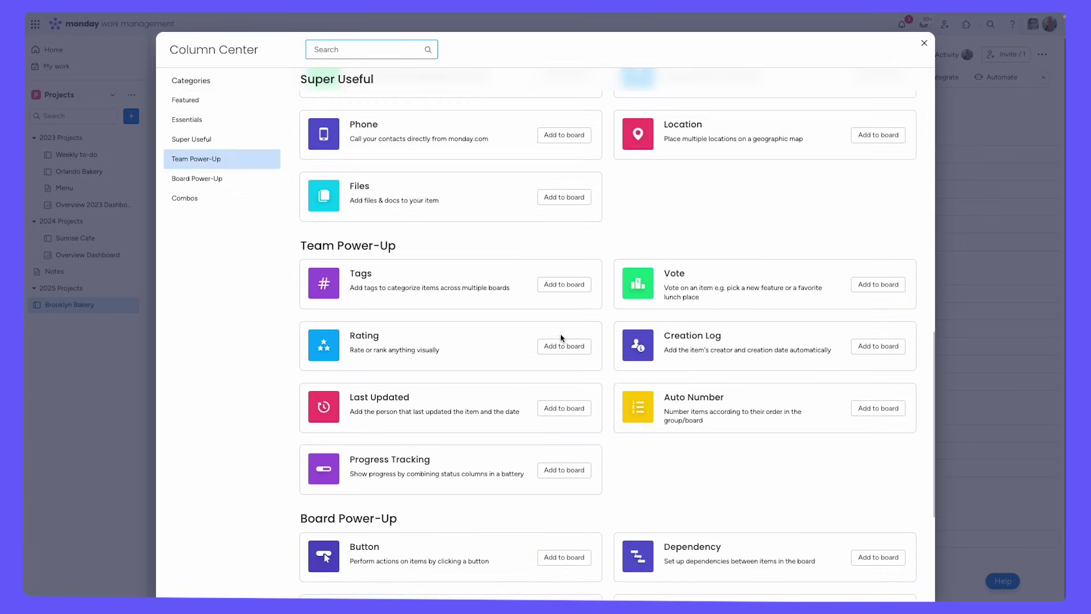
{"action": "scroll", "coordinate": [561, 337], "scroll_direction": "down", "scroll_amount": 1}
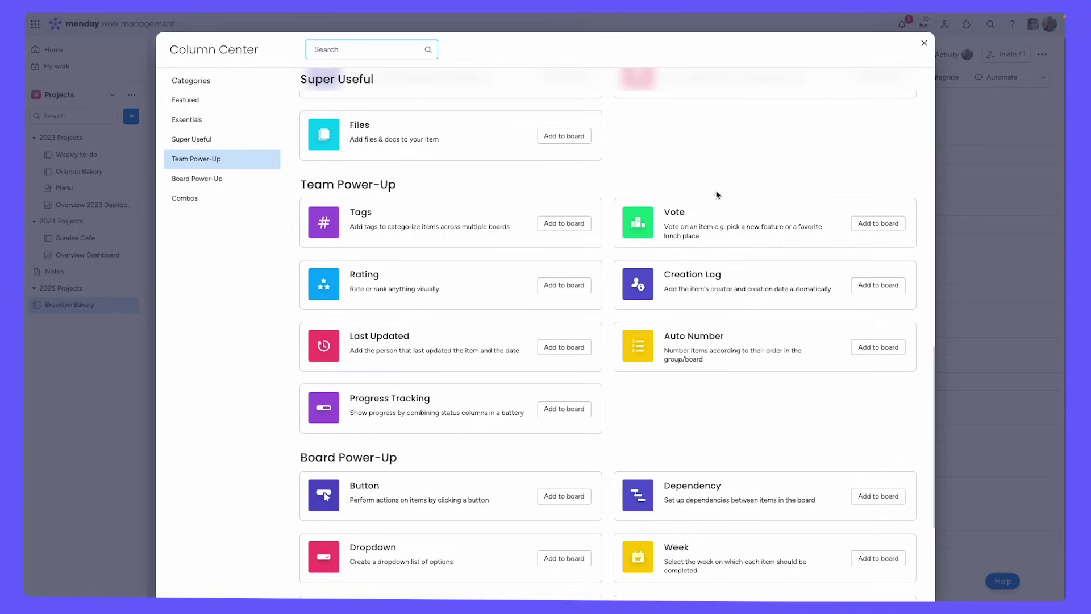
{"action": "left_click", "coordinate": [924, 44]}
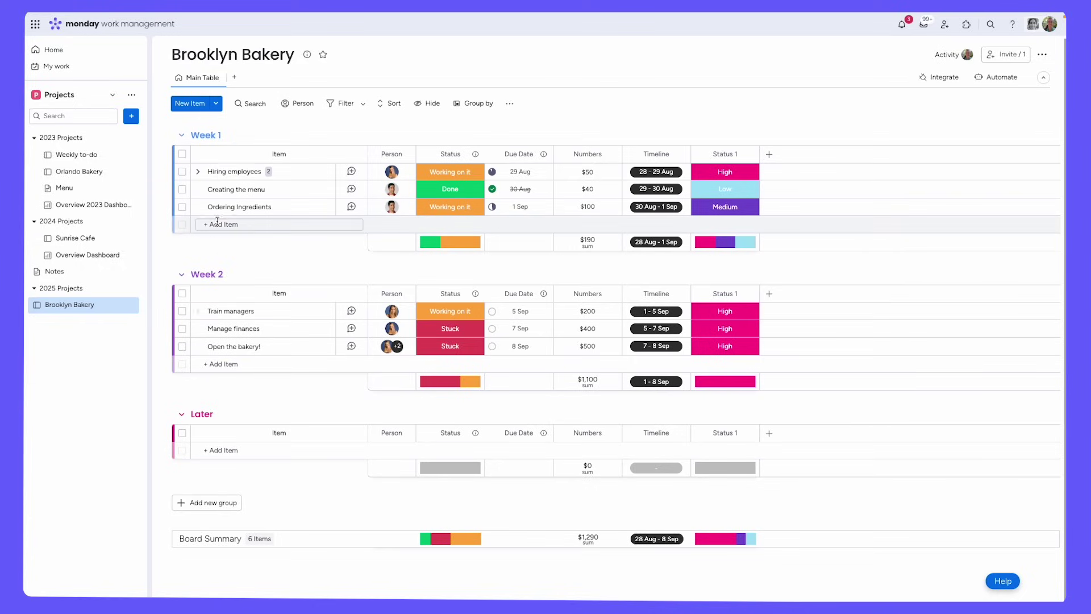
Start an update on Hiring employees that mentions the item's assigned person and asks "Is everything going according to plan here?".
{"action": "left_click", "coordinate": [351, 171]}
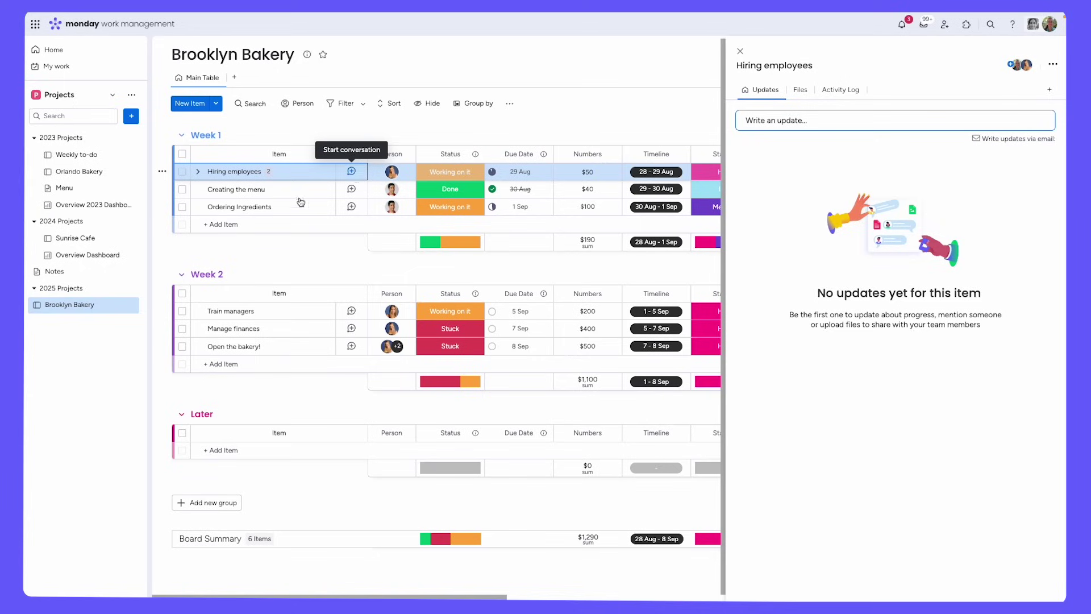
{"action": "left_click", "coordinate": [805, 122]}
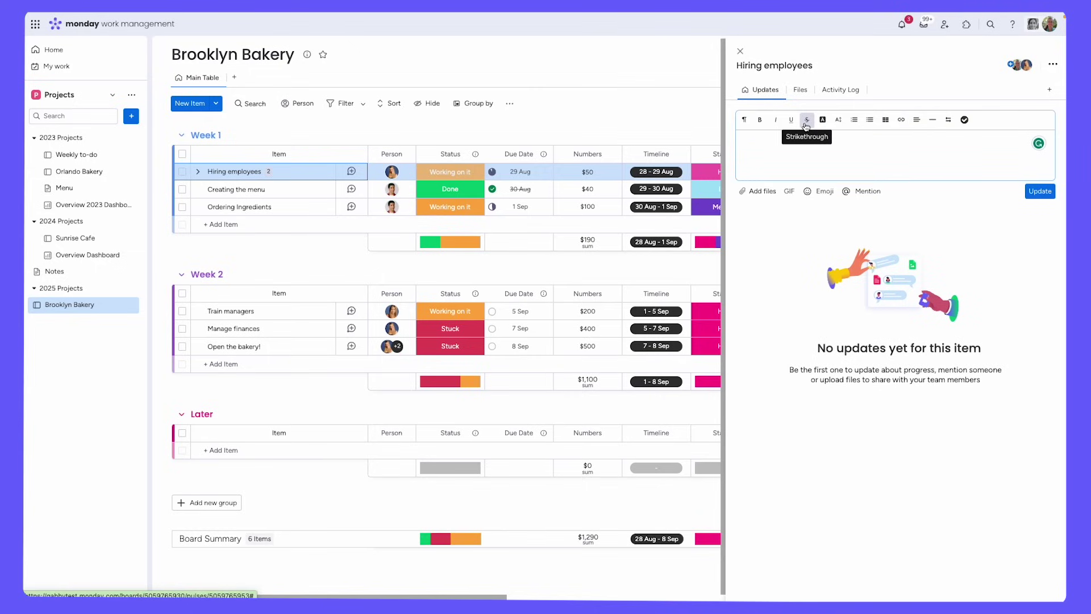
{"action": "type", "text": "@rachel"}
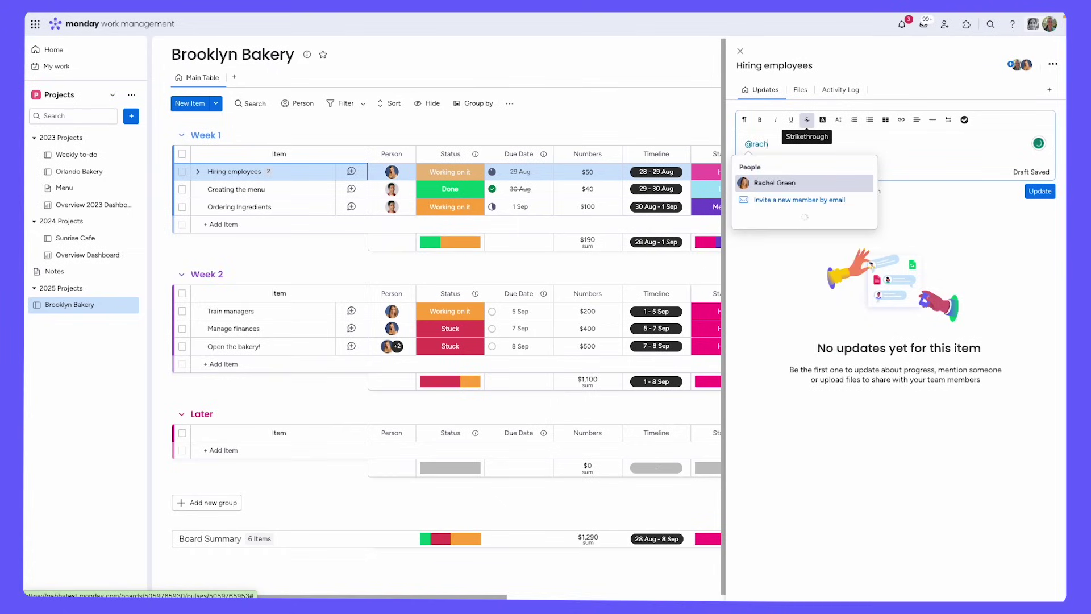
{"action": "left_click", "coordinate": [828, 183]}
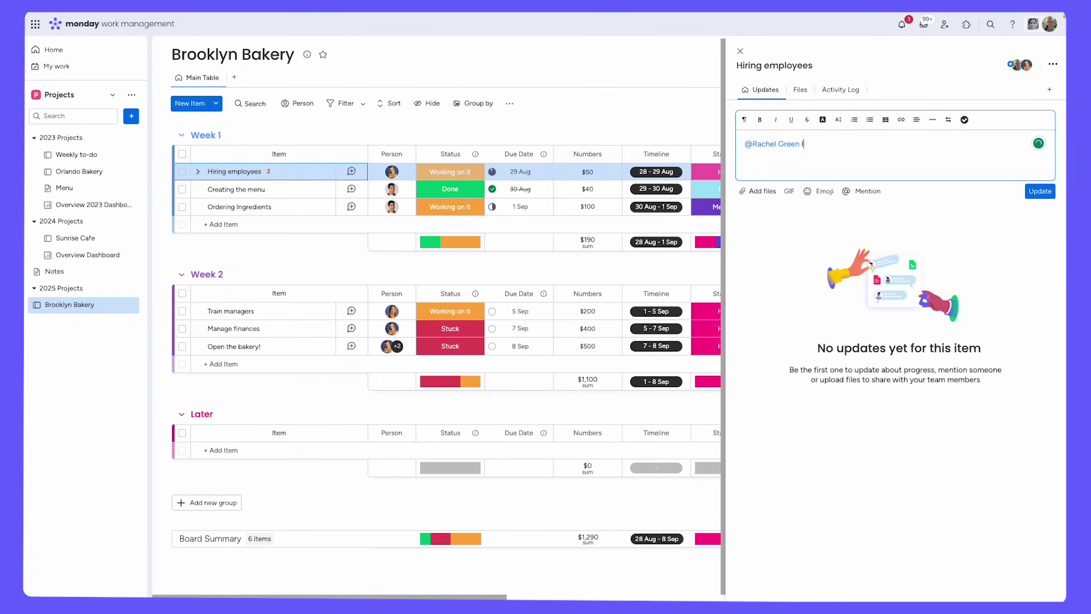
{"action": "type", "text": "Is everything going according to plan here?"}
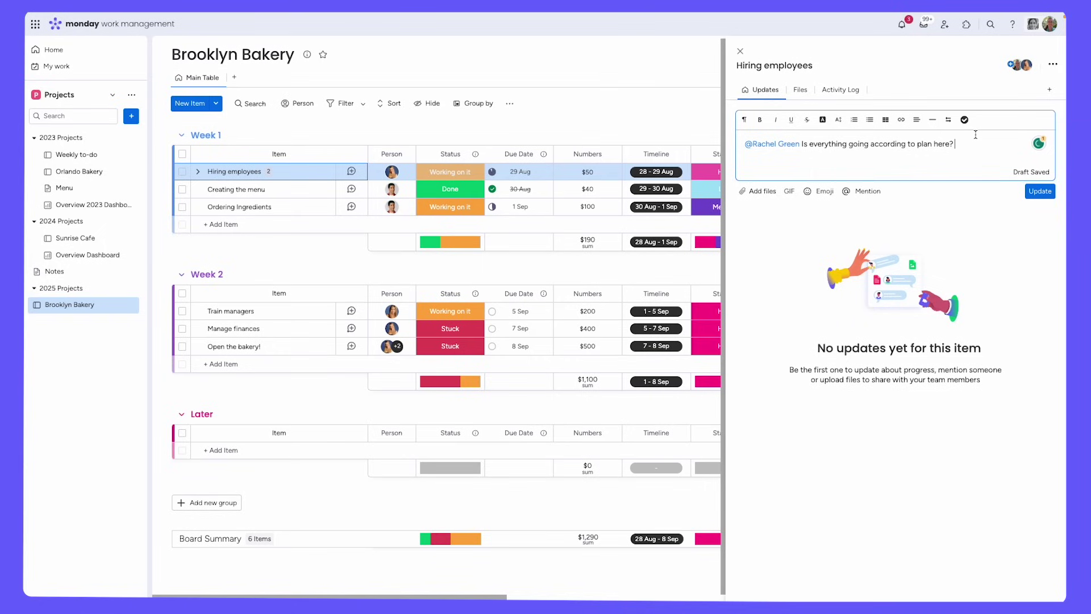
{"action": "key", "text": "Return"}
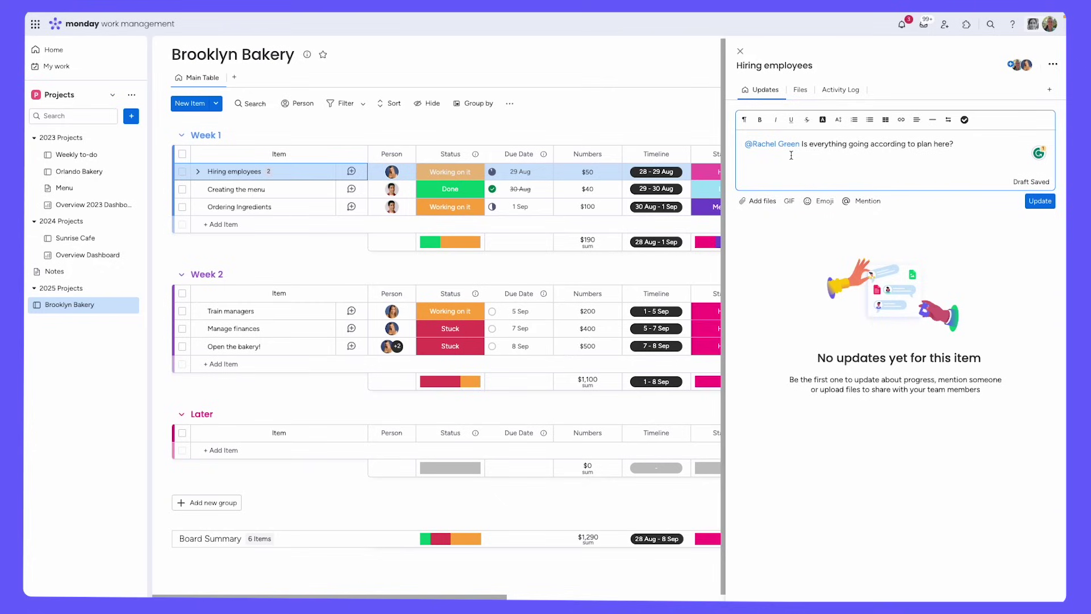
Add the line "Please clarify the following:" to the update with the bullets "Do we have candidates?" and "How many?".
{"action": "type", "text": "PLease"}
{"action": "key", "text": "BackSpace"}
{"action": "key", "text": "BackSpace"}
{"action": "key", "text": "BackSpace"}
{"action": "key", "text": "BackSpace"}
{"action": "key", "text": "BackSpace"}
{"action": "type", "text": "lease clarify the following:"}
{"action": "key", "text": "Return"}
{"action": "left_click", "coordinate": [854, 119]}
{"action": "type", "text": "Do we have candidates?"}
{"action": "key", "text": "Return"}
{"action": "type", "text": "How many?"}
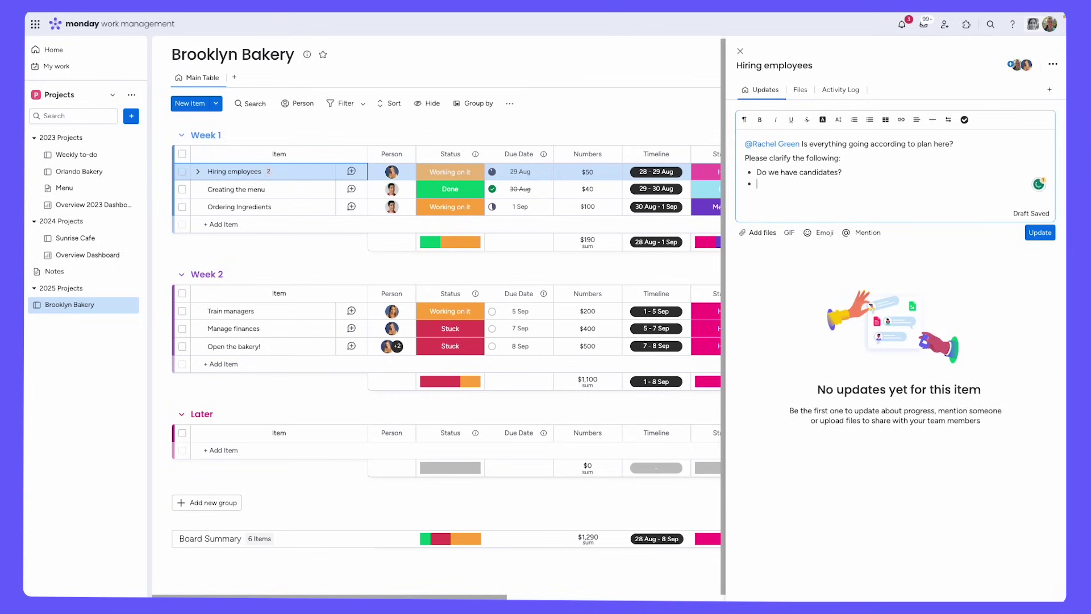
Make the line "Please clarify the following:" bold and post the update on Hiring employees.
{"action": "left_click_drag", "start_coordinate": [842, 159], "coordinate": [744, 159]}
{"action": "left_click", "coordinate": [760, 120]}
{"action": "left_click", "coordinate": [1006, 184]}
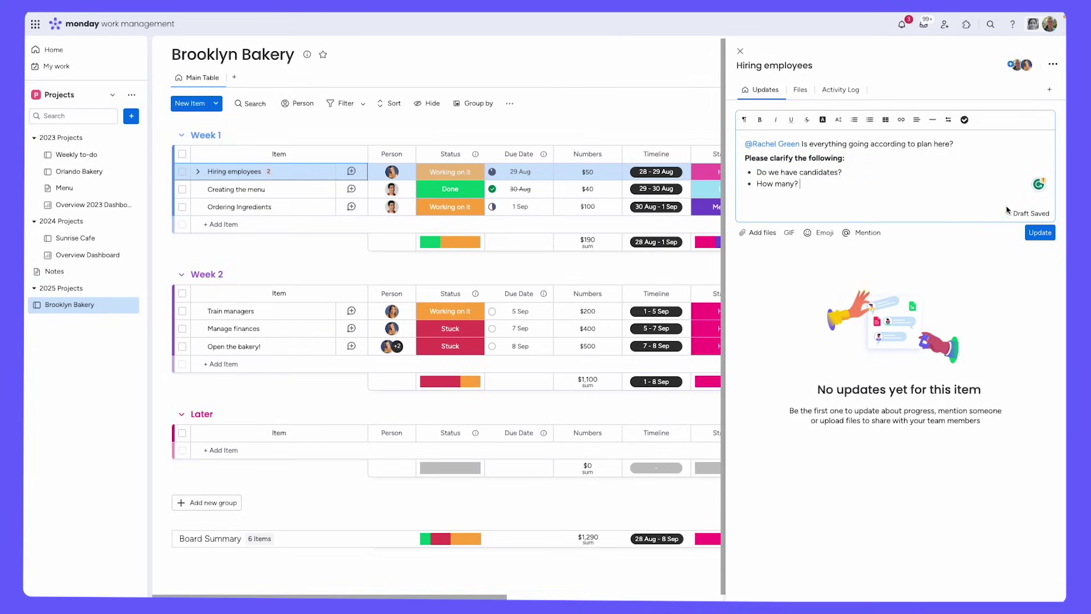
{"action": "left_click", "coordinate": [1048, 235]}
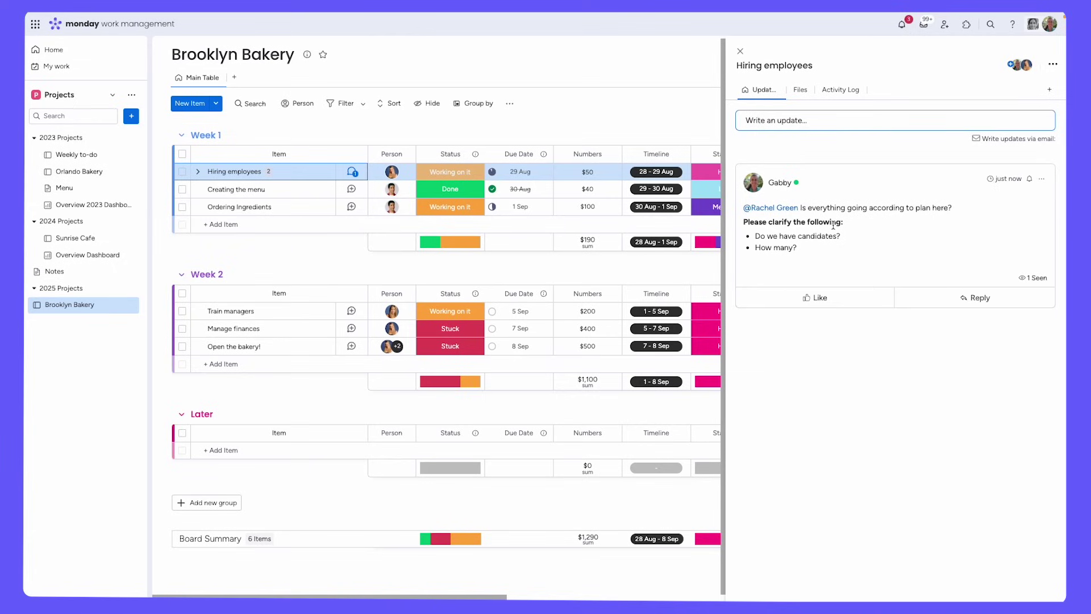
Like the posted update, reply to it with a mention of the same team member and "did you see this?", and close the item's conversation.
{"action": "left_click", "coordinate": [845, 300]}
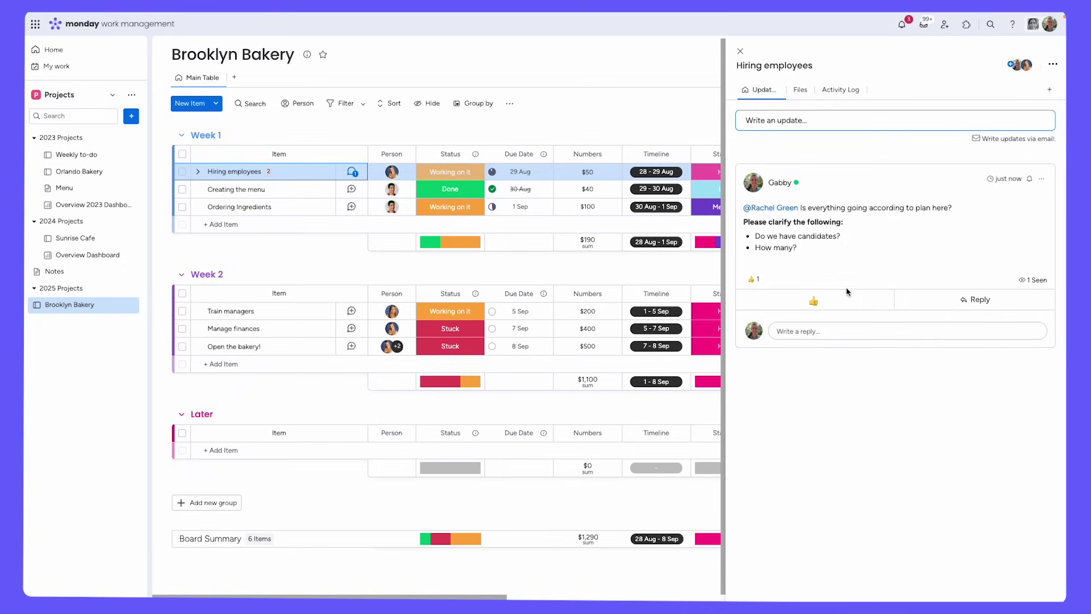
{"action": "left_click", "coordinate": [1006, 305]}
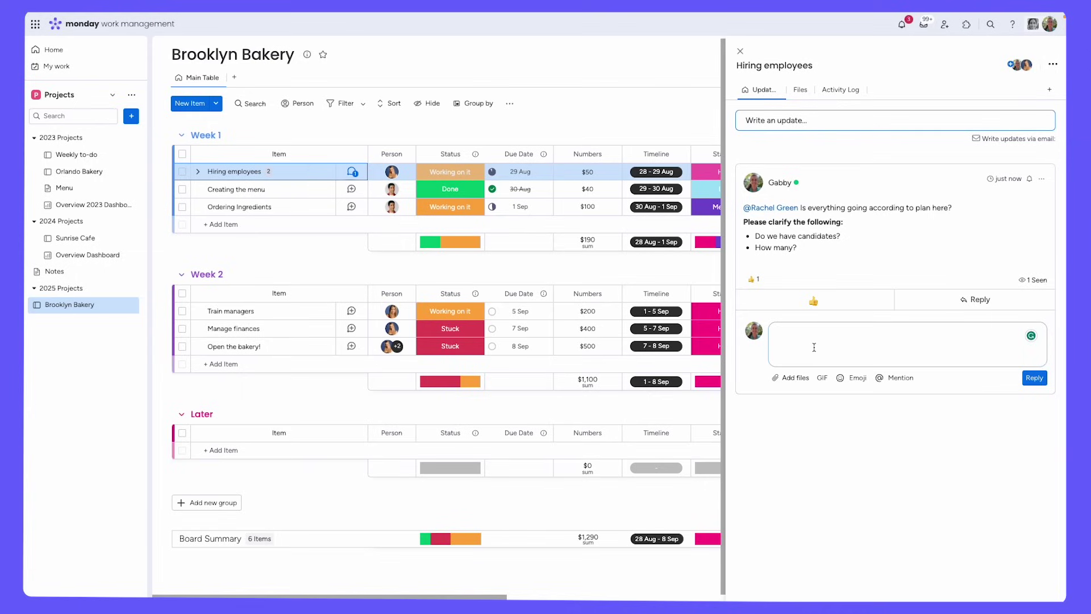
{"action": "type", "text": "@rachel"}
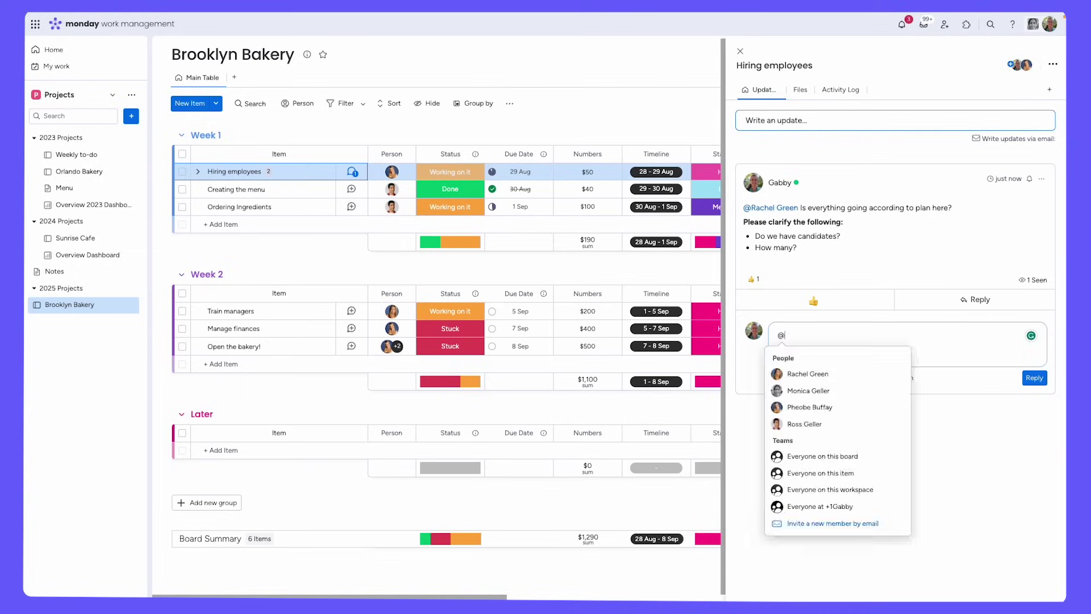
{"action": "left_click", "coordinate": [847, 373]}
{"action": "type", "text": "did you see this?"}
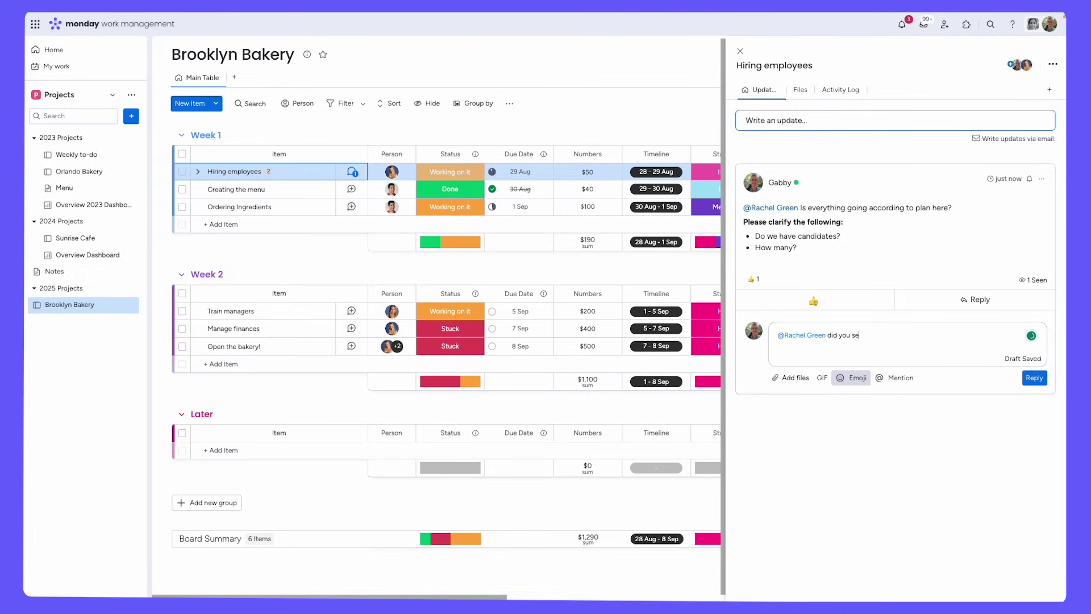
{"action": "left_click", "coordinate": [1034, 378]}
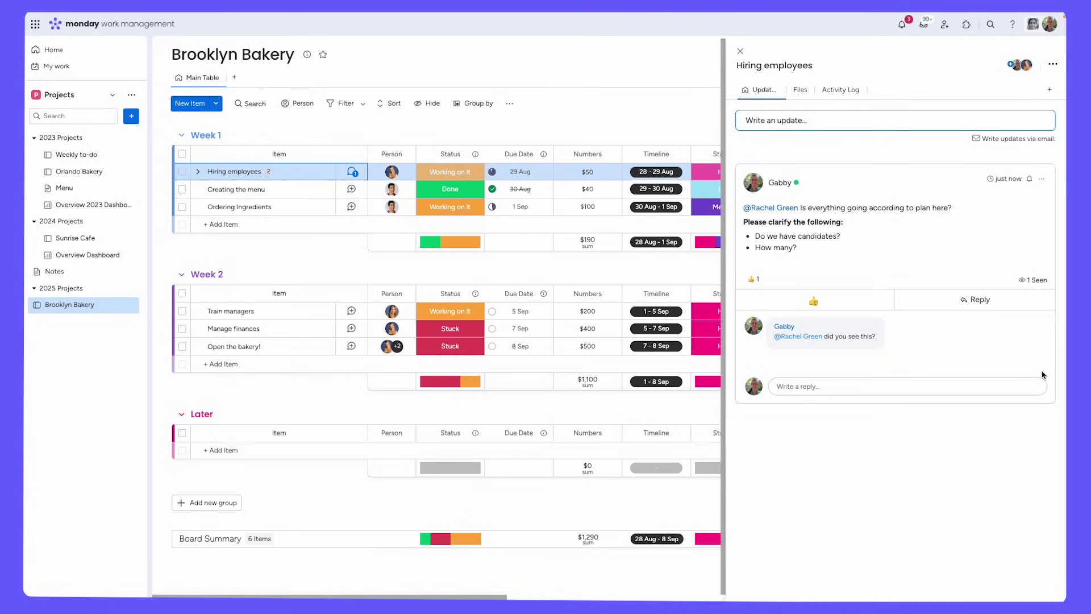
{"action": "left_click", "coordinate": [740, 51]}
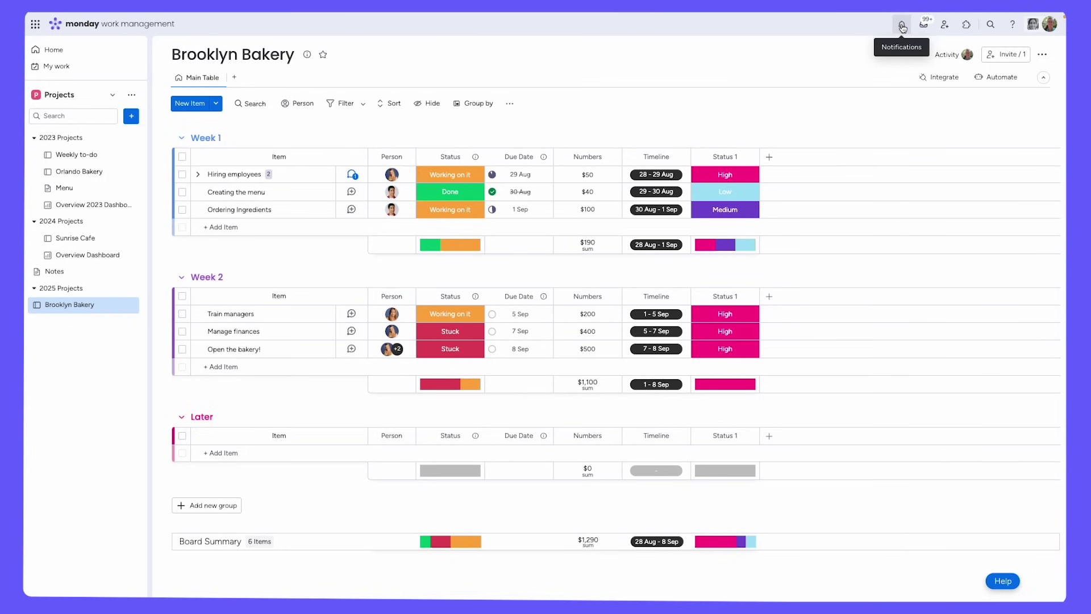
Look through the notifications, including the filter by person and the notification search.
{"action": "left_click", "coordinate": [902, 26]}
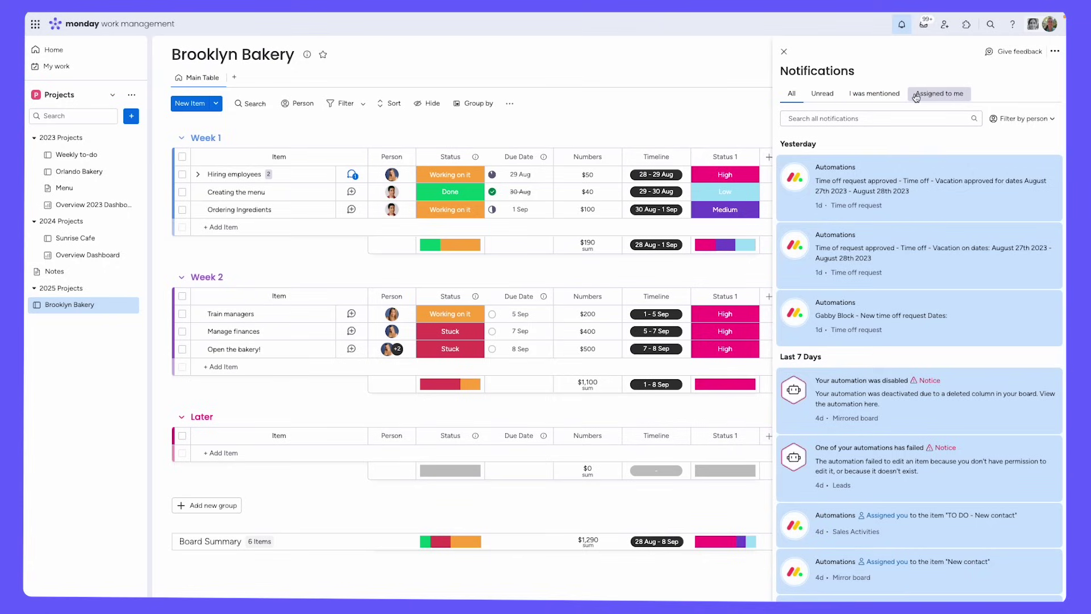
{"action": "left_click", "coordinate": [1045, 120]}
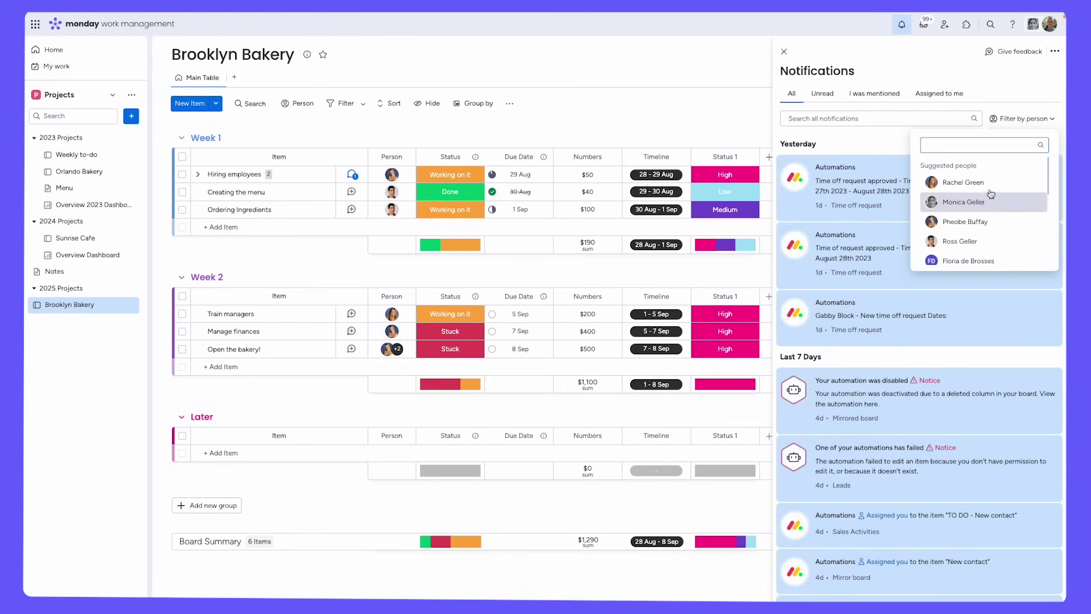
{"action": "left_click", "coordinate": [852, 117]}
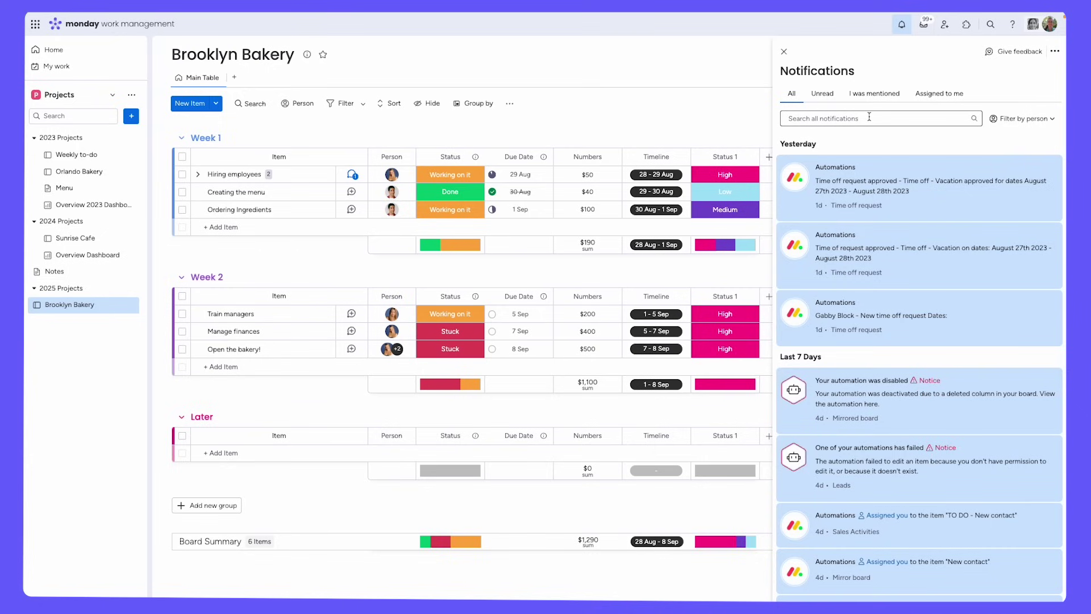
{"action": "scroll", "coordinate": [895, 223], "scroll_direction": "down", "scroll_amount": 4}
{"action": "scroll", "coordinate": [894, 223], "scroll_direction": "up", "scroll_amount": 2}
{"action": "scroll", "coordinate": [895, 223], "scroll_direction": "up", "scroll_amount": 2}
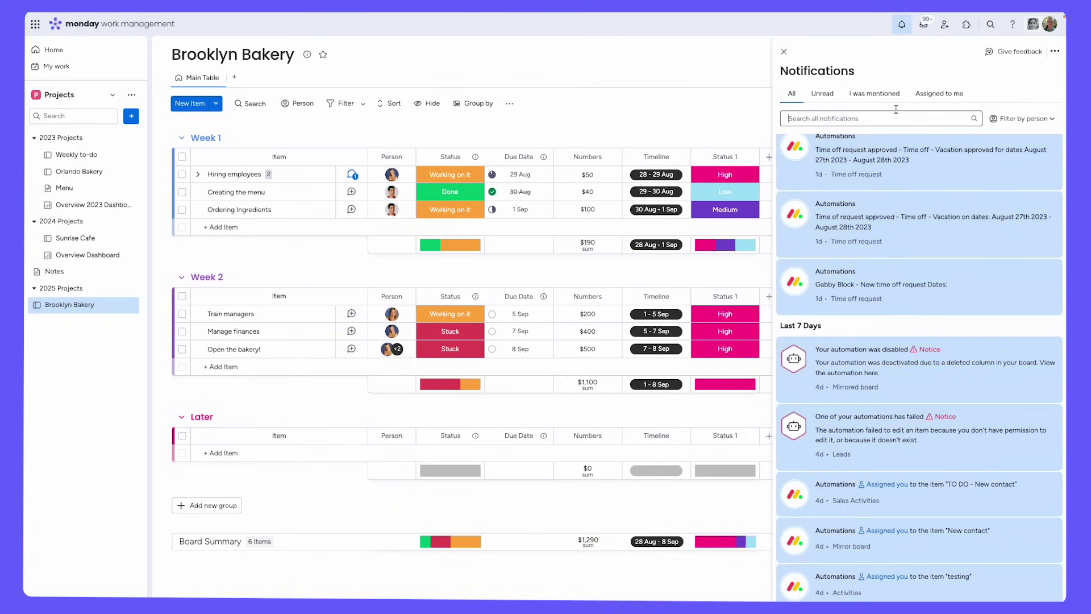
Open the update feed and view the updates with mentions, returning to all updates.
{"action": "left_click", "coordinate": [923, 26]}
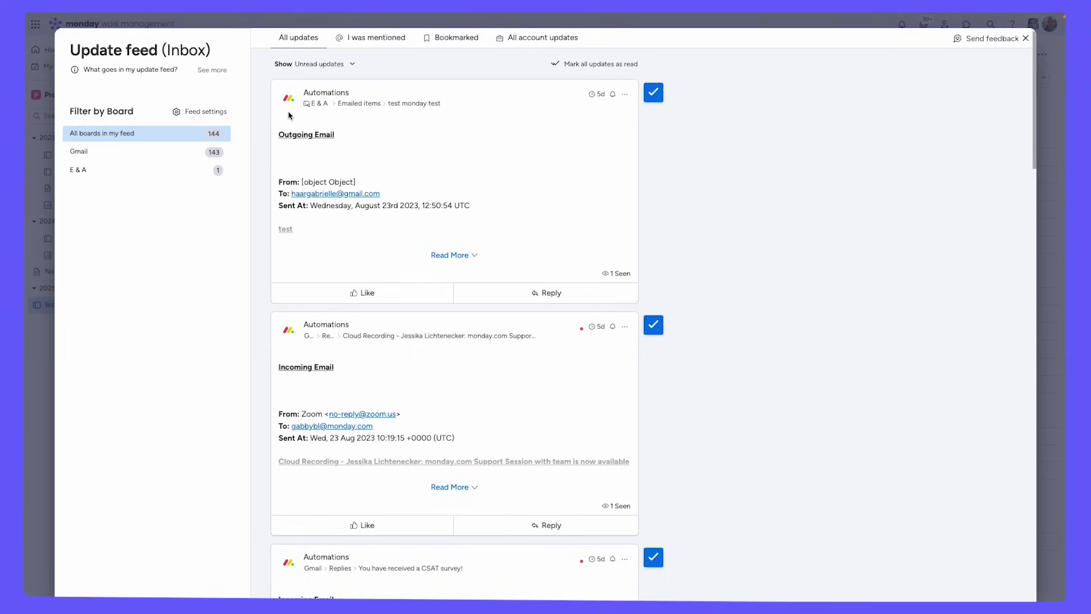
{"action": "left_click", "coordinate": [393, 38]}
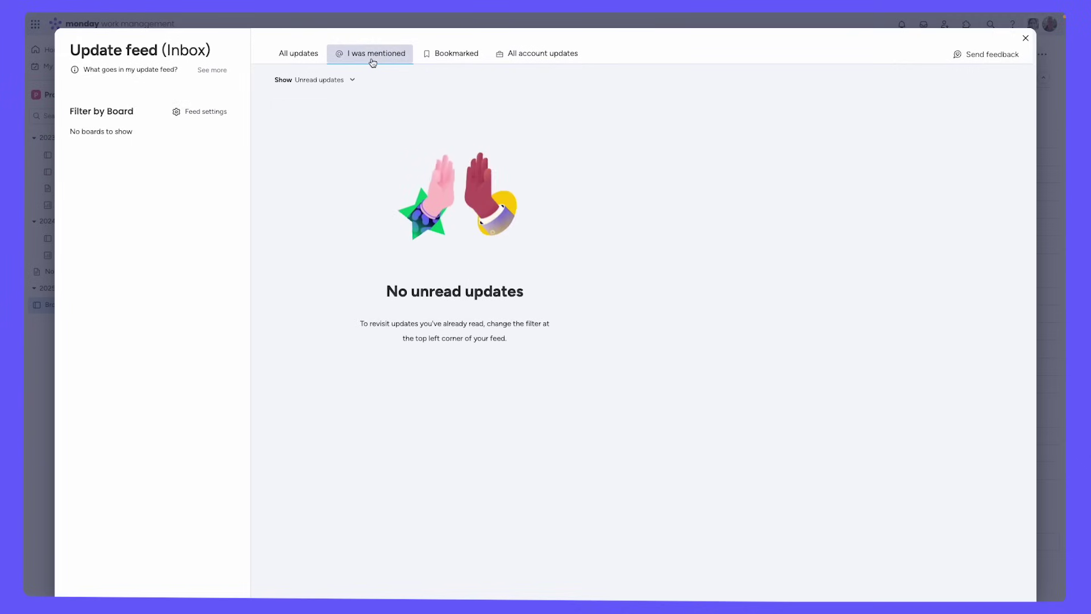
{"action": "left_click", "coordinate": [298, 55]}
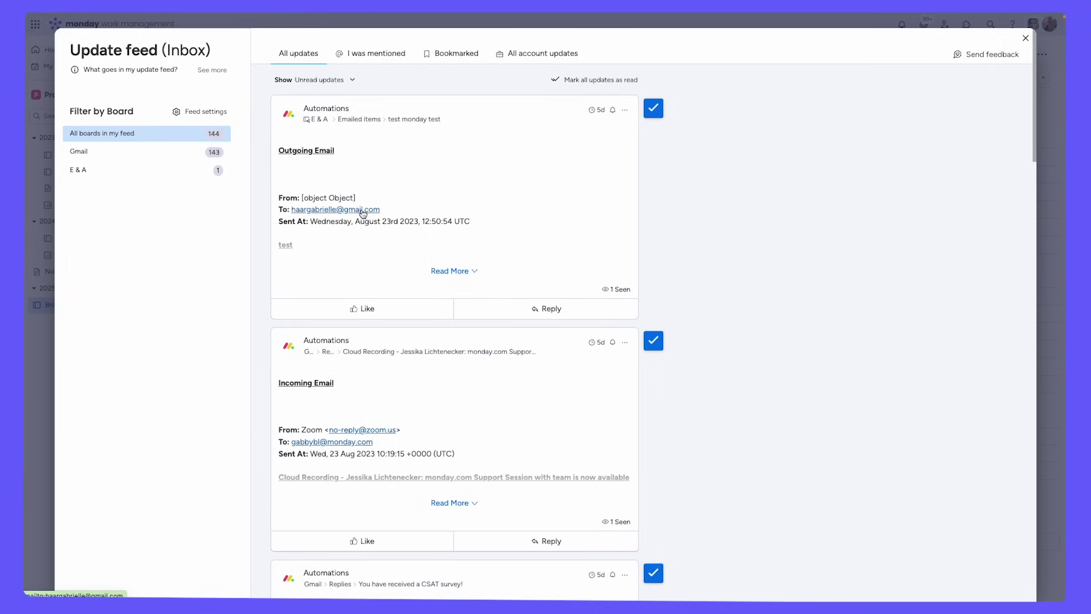
Mark the first few feed updates as read one by one, mark all remaining updates as read, and close the update feed.
{"action": "left_click", "coordinate": [652, 113]}
{"action": "left_click", "coordinate": [651, 114]}
{"action": "left_click", "coordinate": [654, 114]}
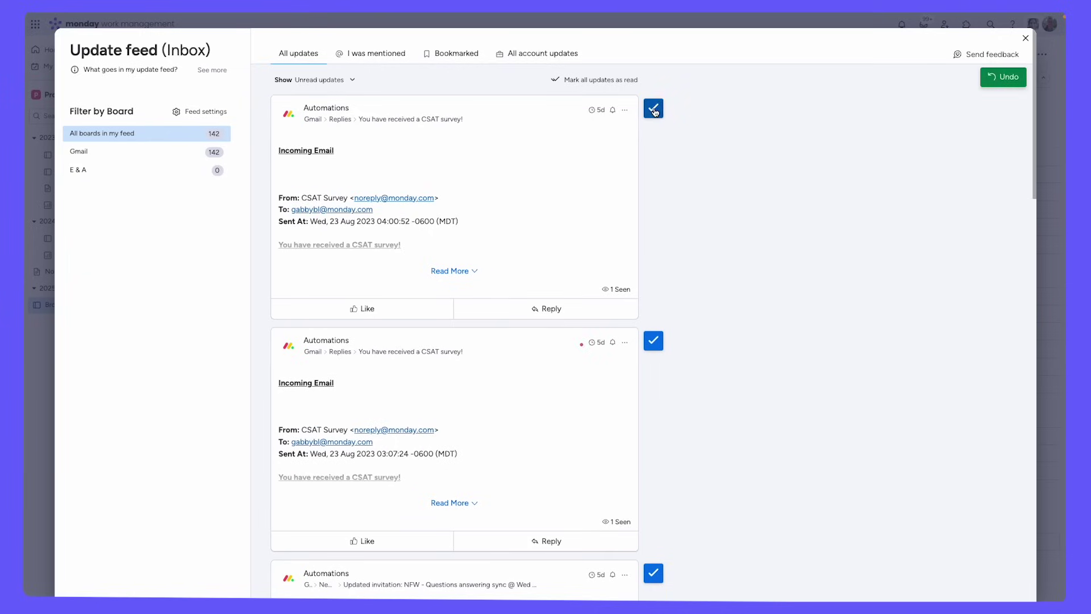
{"action": "left_click", "coordinate": [602, 80]}
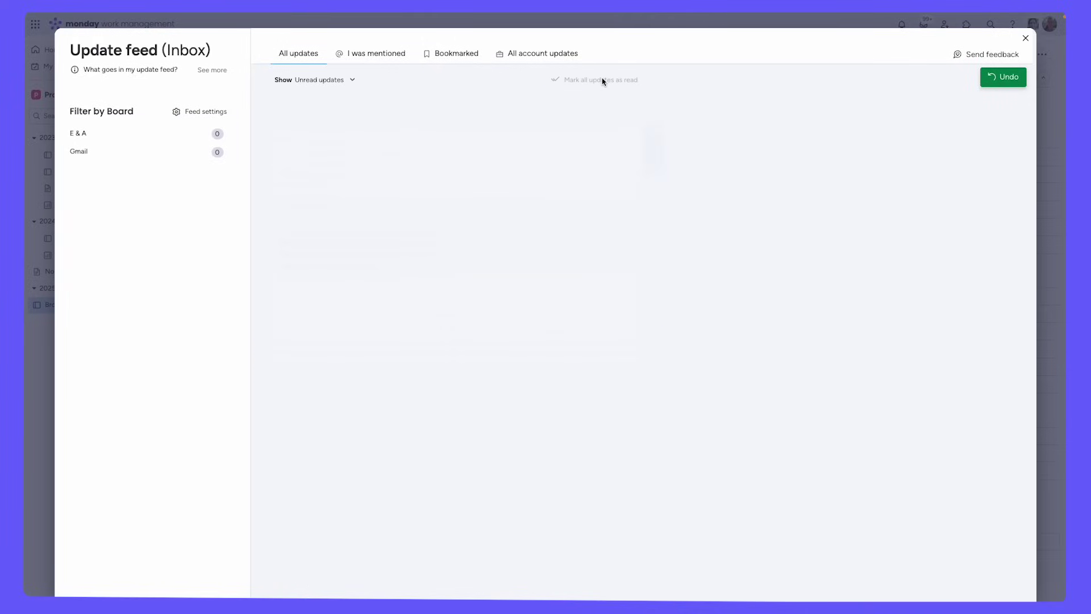
{"action": "key", "text": "Escape"}
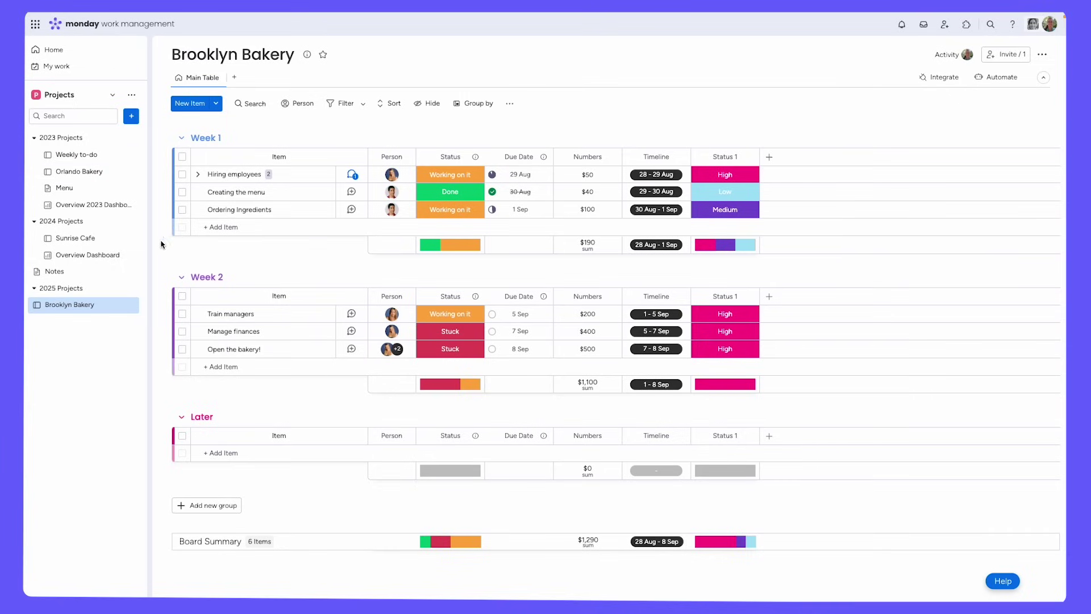
Open the Menu doc in the 2023 Projects folder.
{"action": "left_click", "coordinate": [91, 194]}
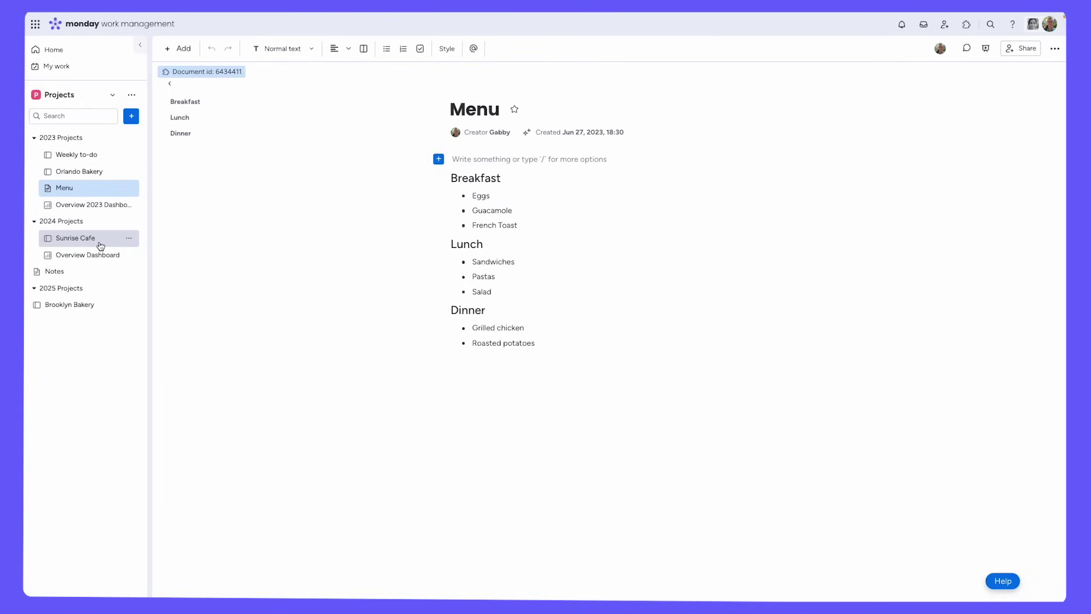
{"action": "left_click", "coordinate": [132, 117]}
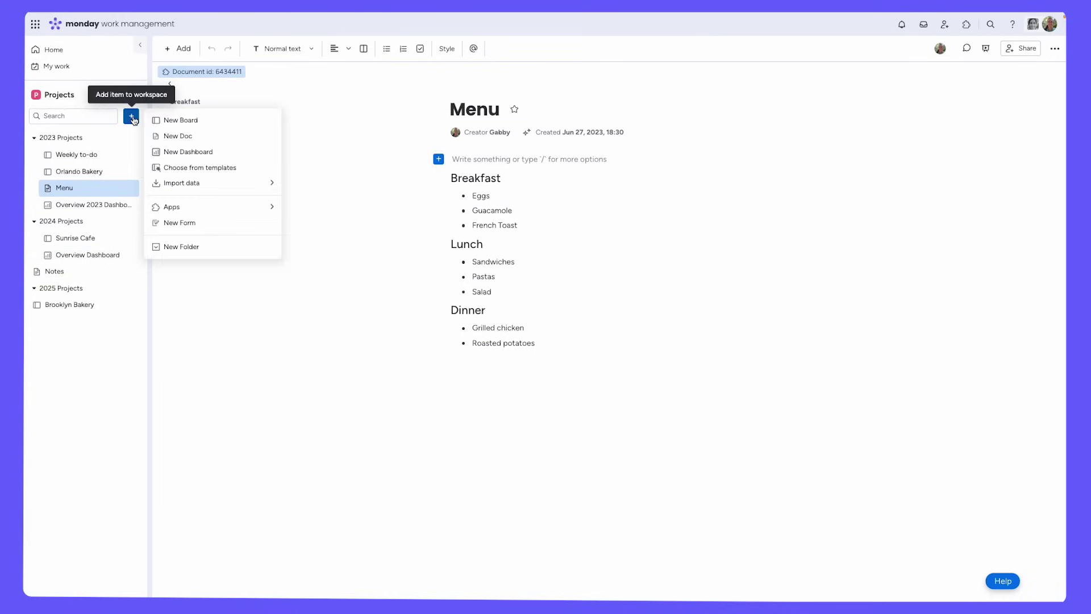
{"action": "left_click", "coordinate": [180, 137]}
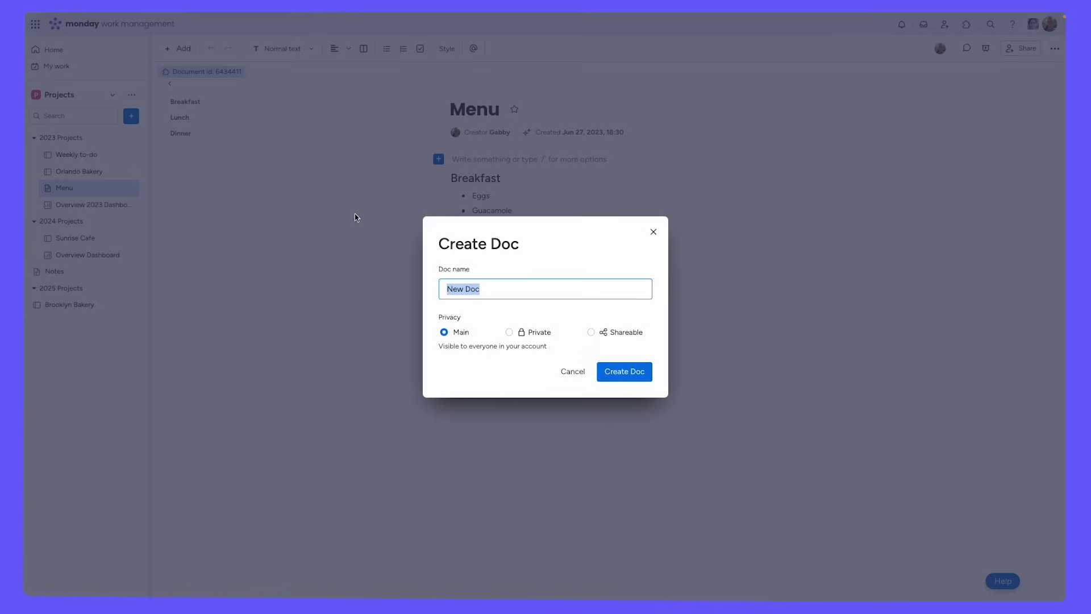
{"action": "left_click", "coordinate": [652, 239]}
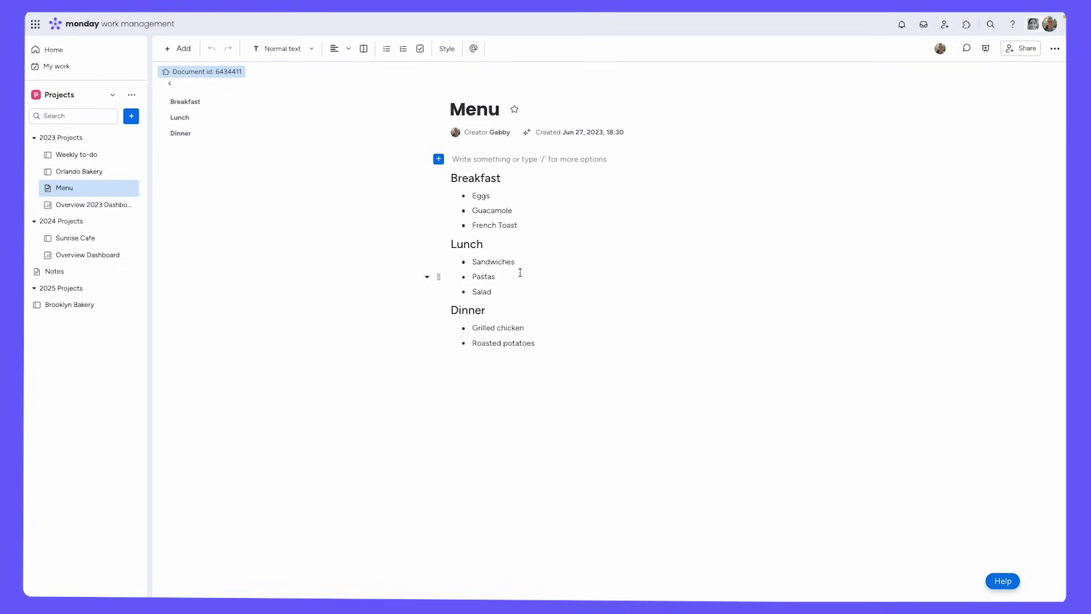
Add a mention of the team member followed by "are these good options??" to the Breakfast heading.
{"action": "left_click", "coordinate": [538, 183]}
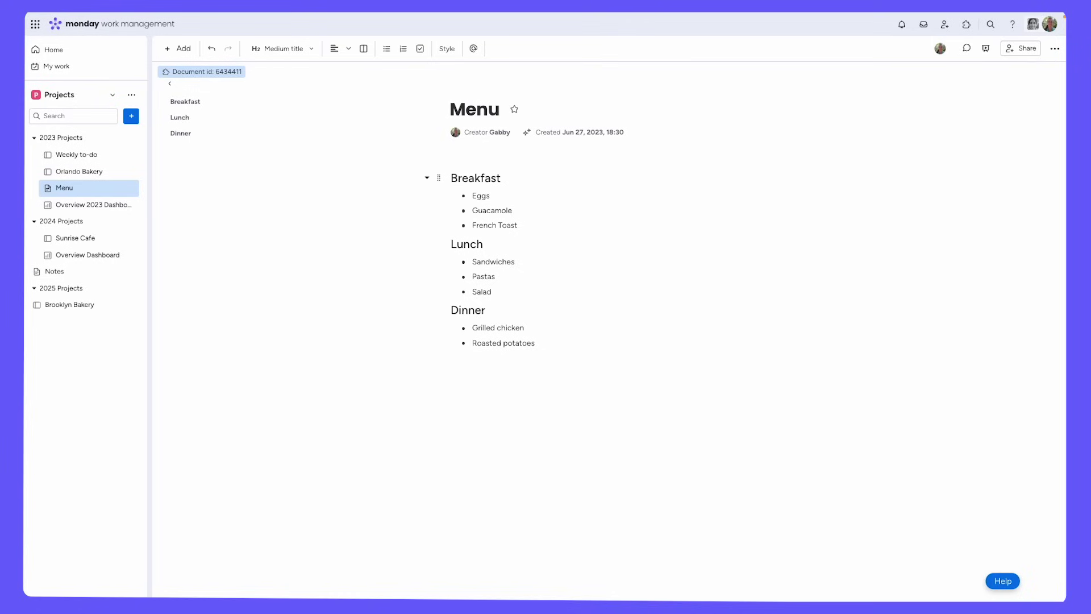
{"action": "type", "text": "@pheo"}
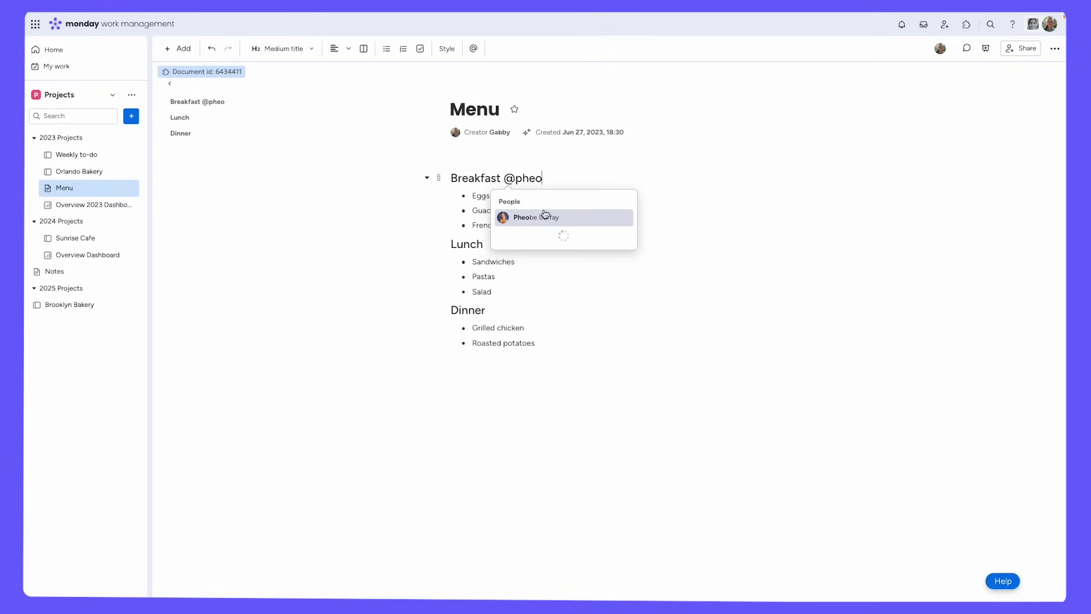
{"action": "left_click", "coordinate": [544, 215]}
{"action": "type", "text": "is"}
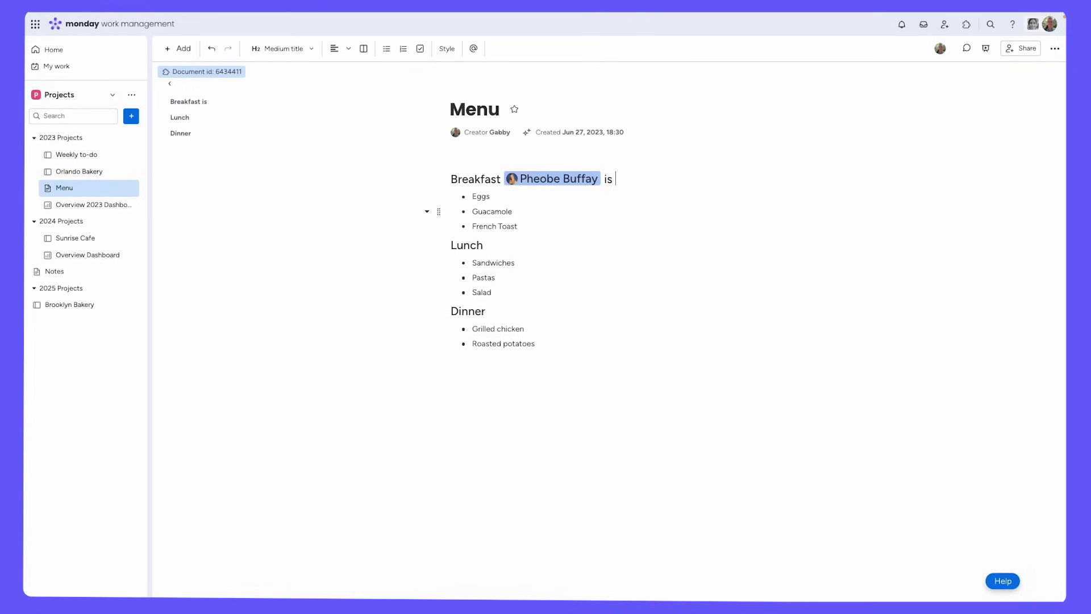
{"action": "key", "text": "BackSpace"}
{"action": "type", "text": "are these good"}
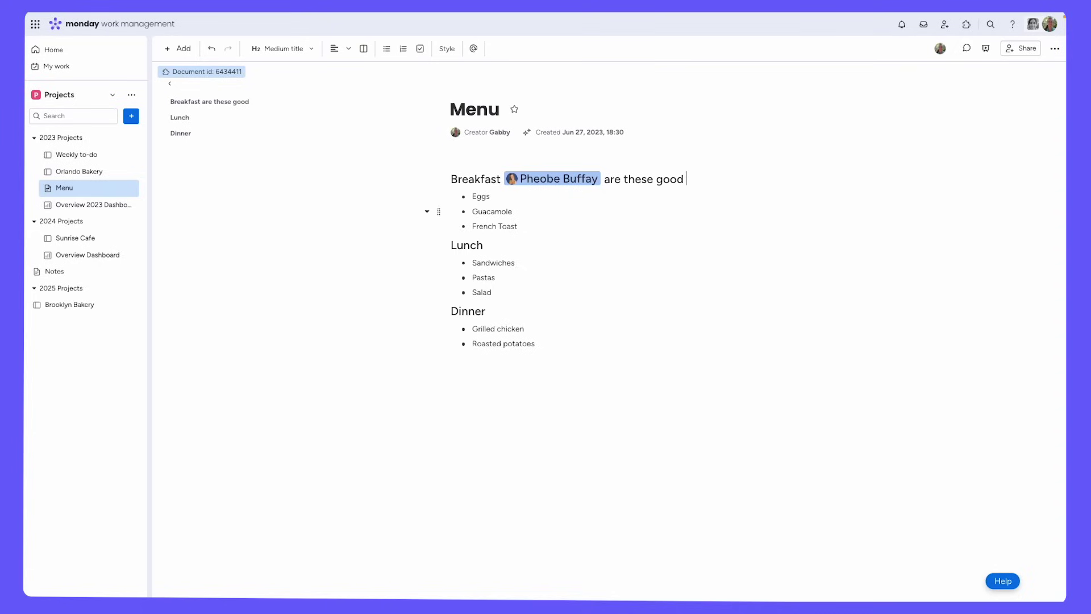
{"action": "type", "text": " options??"}
Embed the Brooklyn Bakery board below the Dinner list at the end of the Menu doc.
{"action": "left_click", "coordinate": [573, 409]}
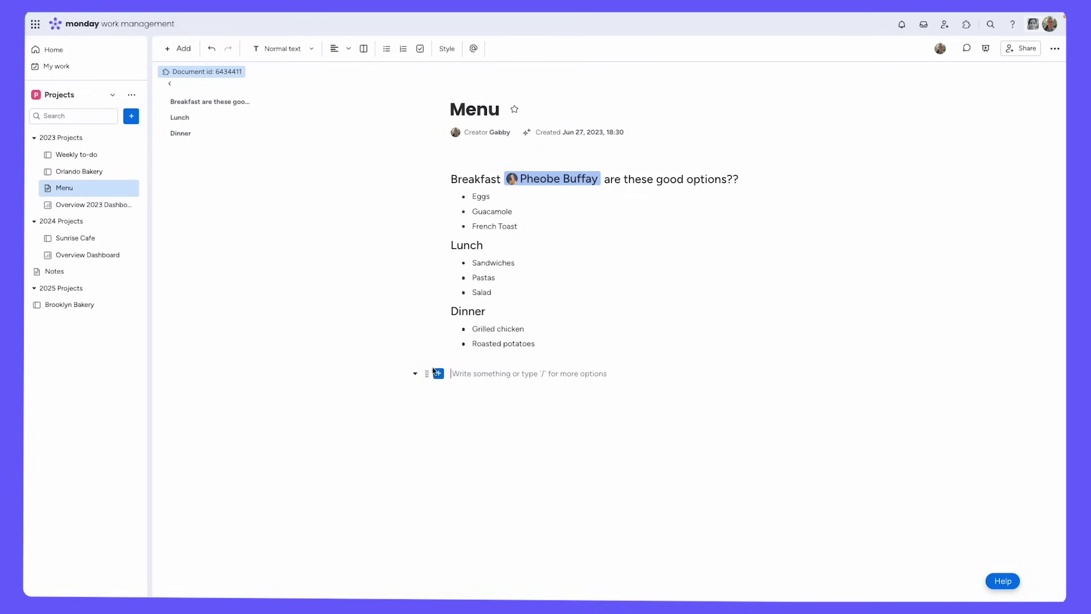
{"action": "left_click", "coordinate": [180, 50]}
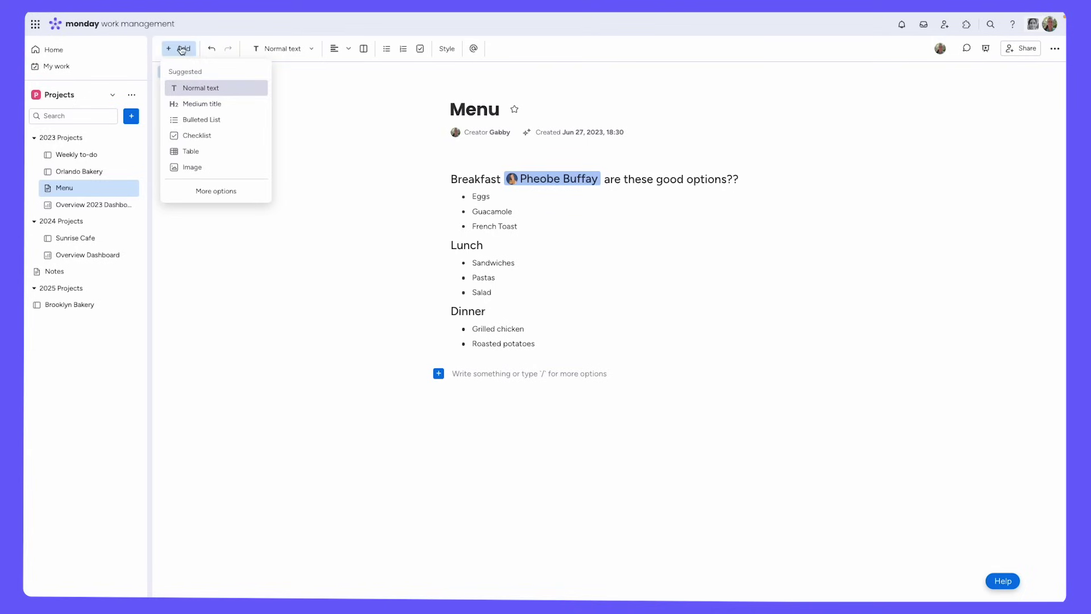
{"action": "left_click", "coordinate": [215, 192]}
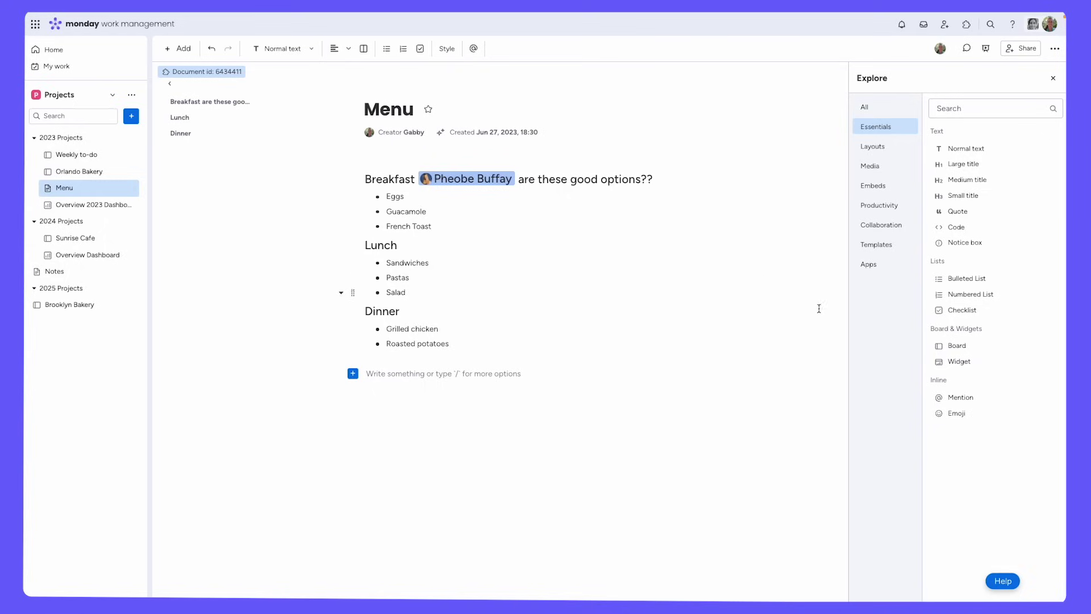
{"action": "left_click", "coordinate": [969, 349]}
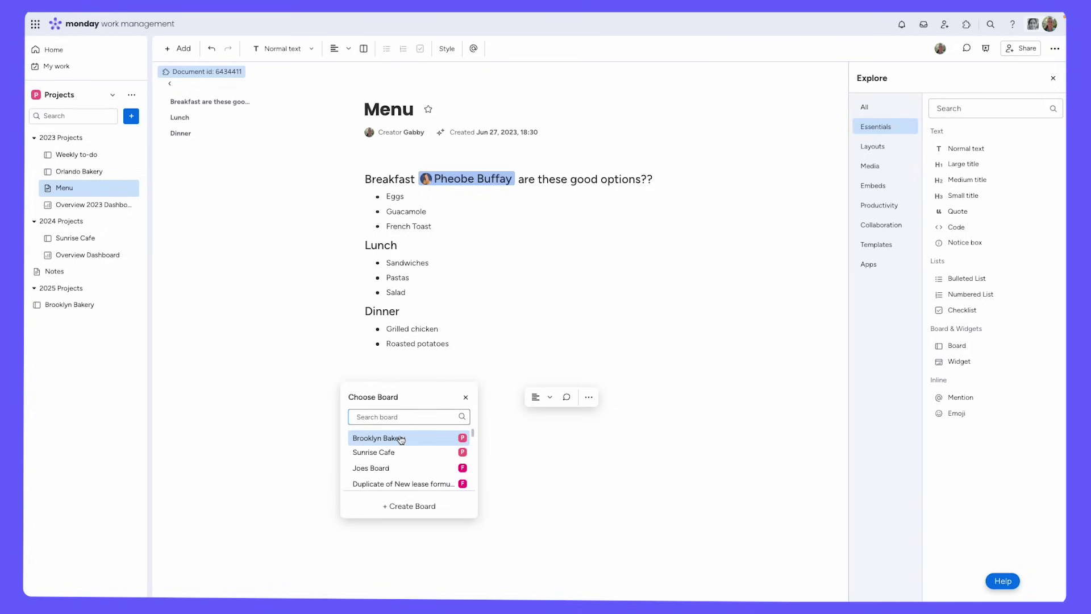
{"action": "type", "text": "brooklyn"}
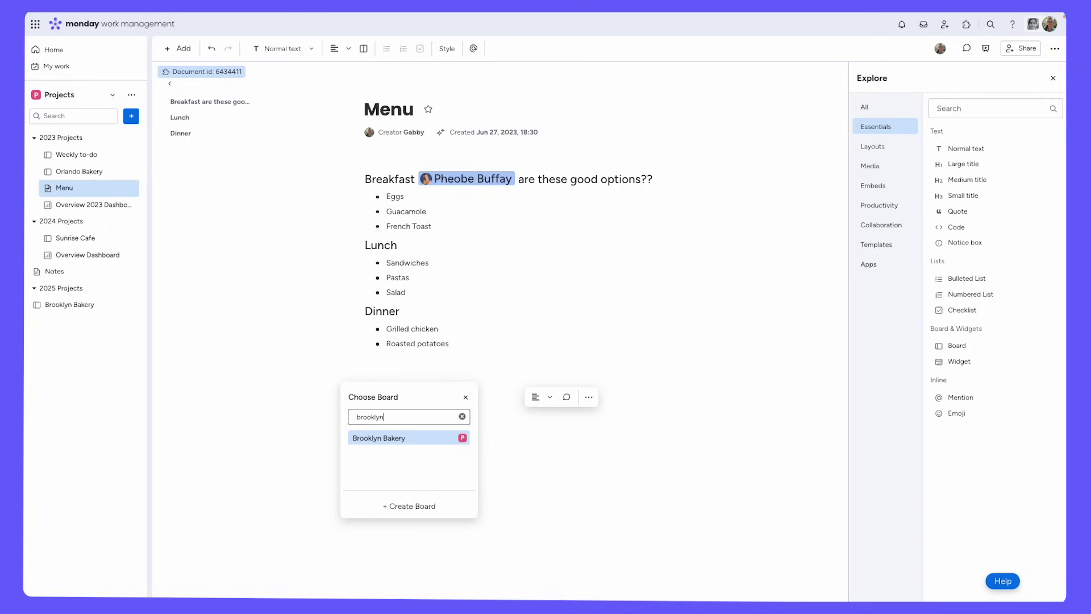
{"action": "left_click", "coordinate": [396, 438]}
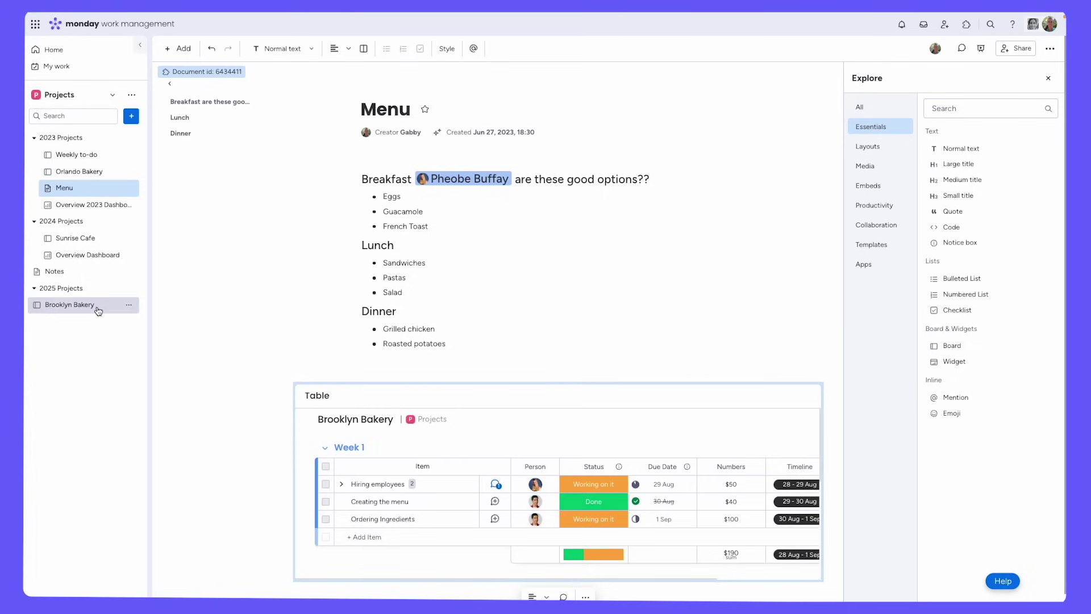
Open the Brooklyn Bakery board and look through the essential views offered in the Views Center.
{"action": "left_click", "coordinate": [69, 304]}
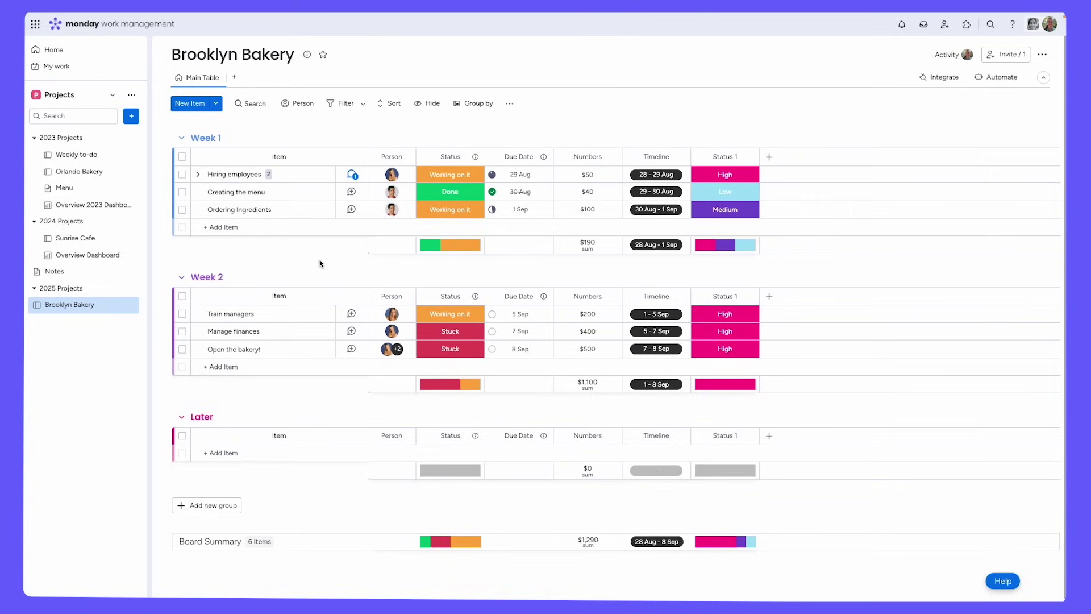
{"action": "left_click", "coordinate": [234, 79]}
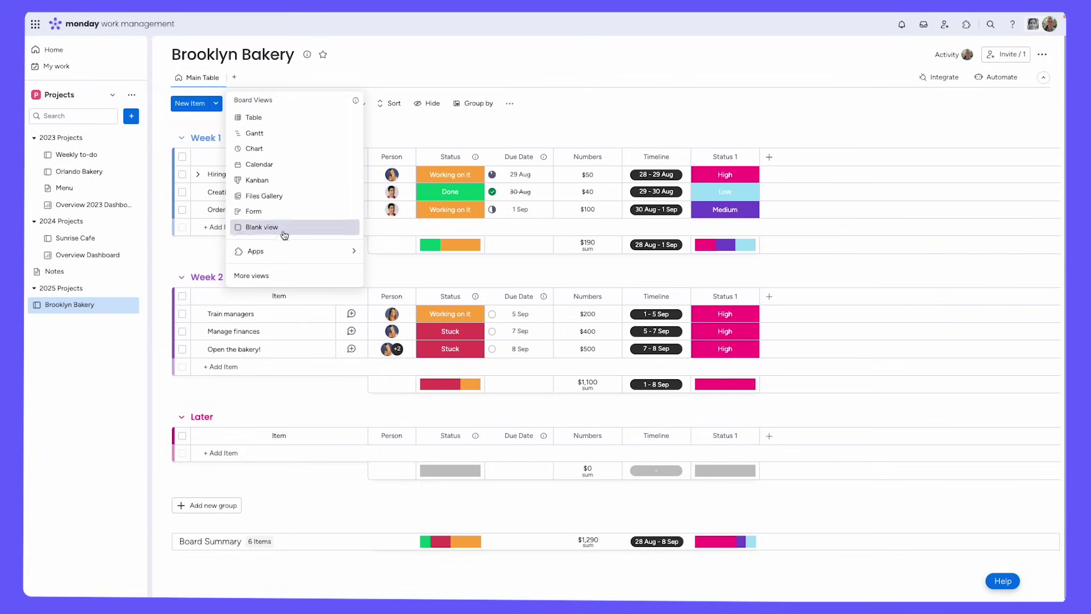
{"action": "left_click", "coordinate": [280, 278]}
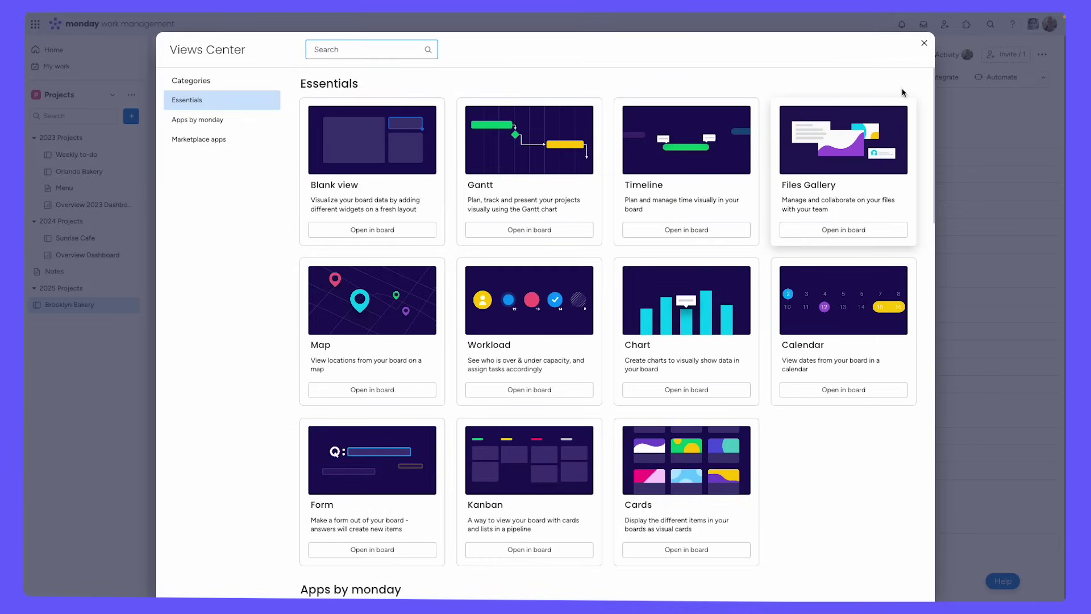
{"action": "left_click", "coordinate": [924, 44]}
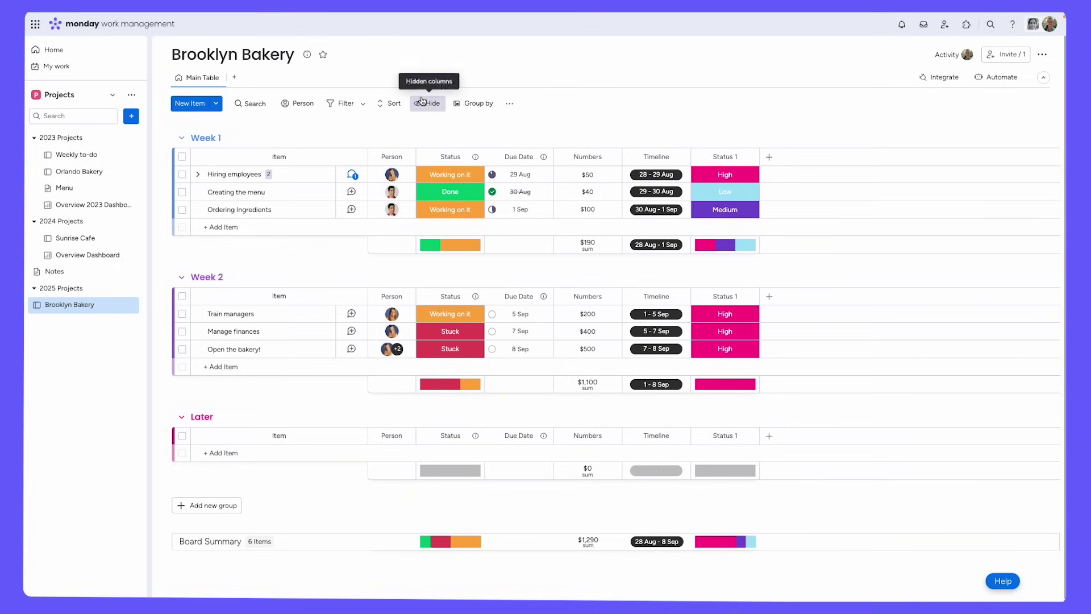
Add a Timeline view to the Brooklyn Bakery board and make its widget taller.
{"action": "left_click", "coordinate": [232, 80]}
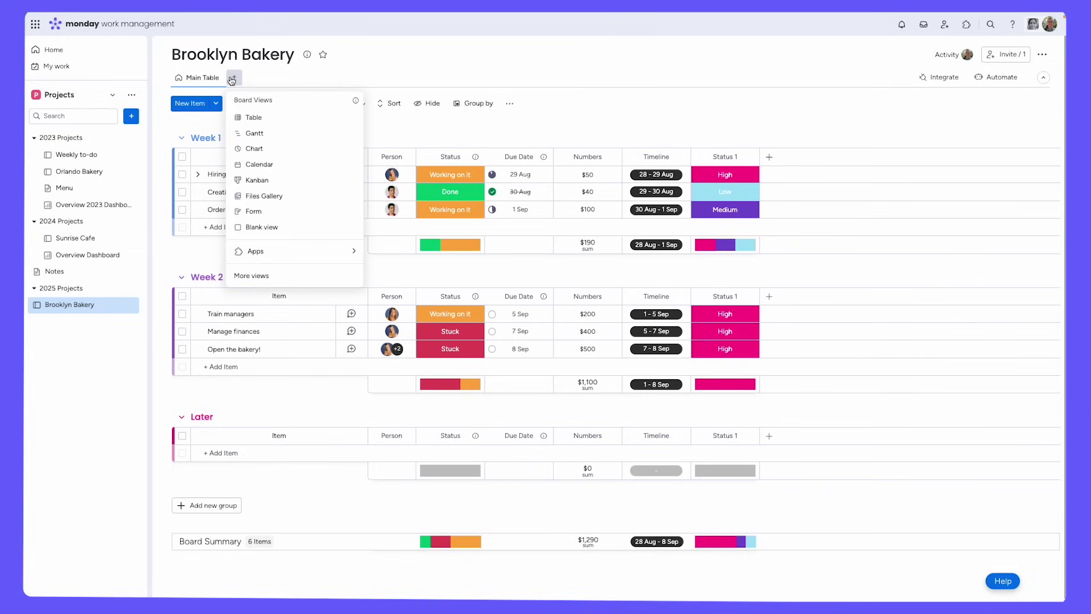
{"action": "left_click", "coordinate": [272, 275]}
{"action": "type", "text": "timel"}
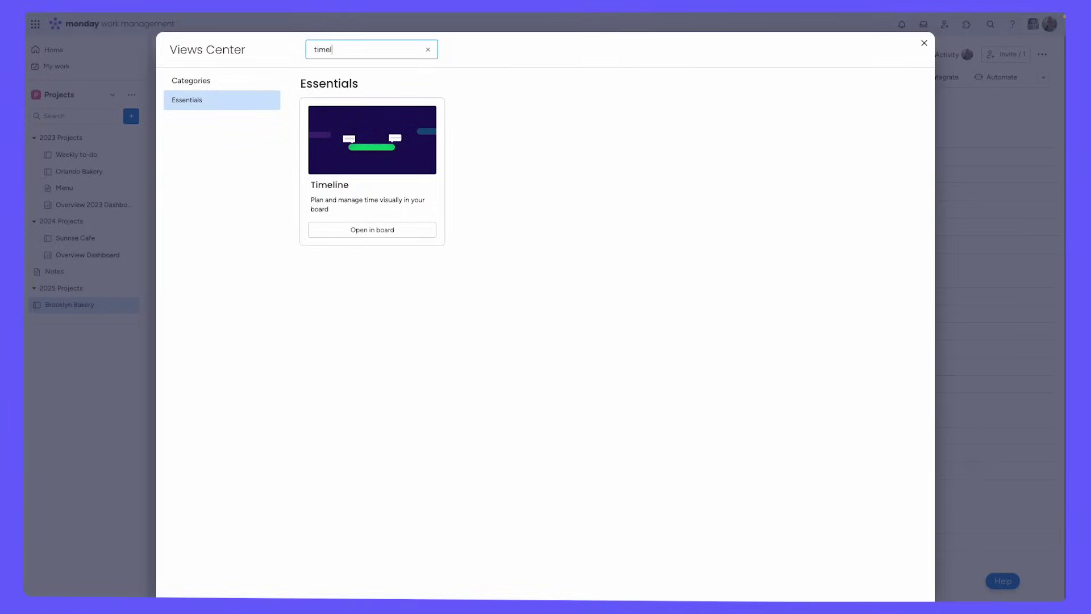
{"action": "left_click", "coordinate": [346, 234]}
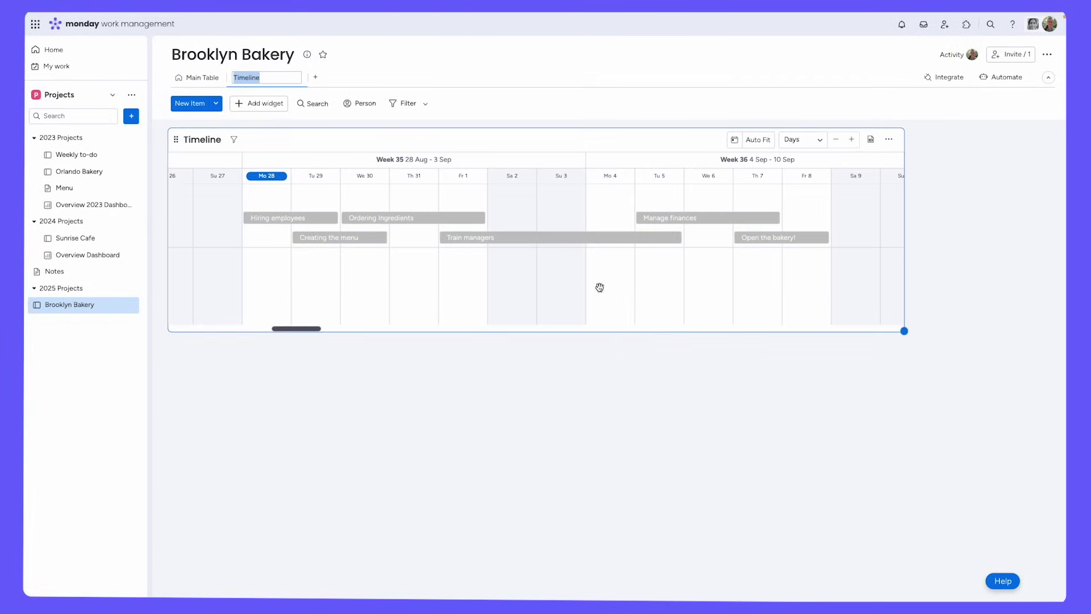
{"action": "left_click_drag", "start_coordinate": [903, 331], "coordinate": [895, 483]}
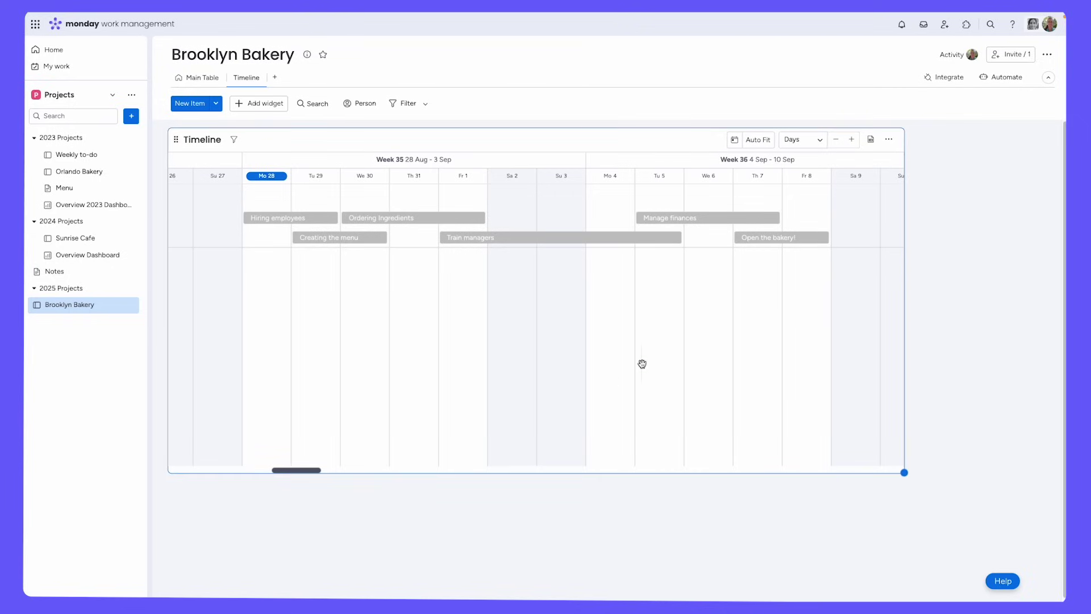
In the Timeline widget's settings, group the Brooklyn Bakery items by Group.
{"action": "left_click", "coordinate": [889, 140]}
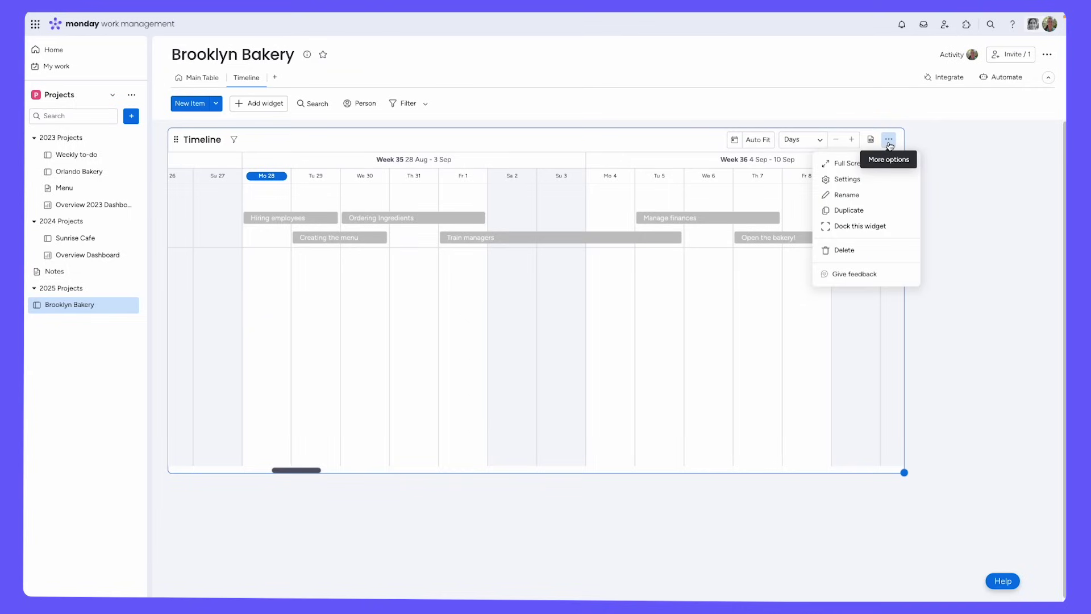
{"action": "left_click", "coordinate": [884, 181]}
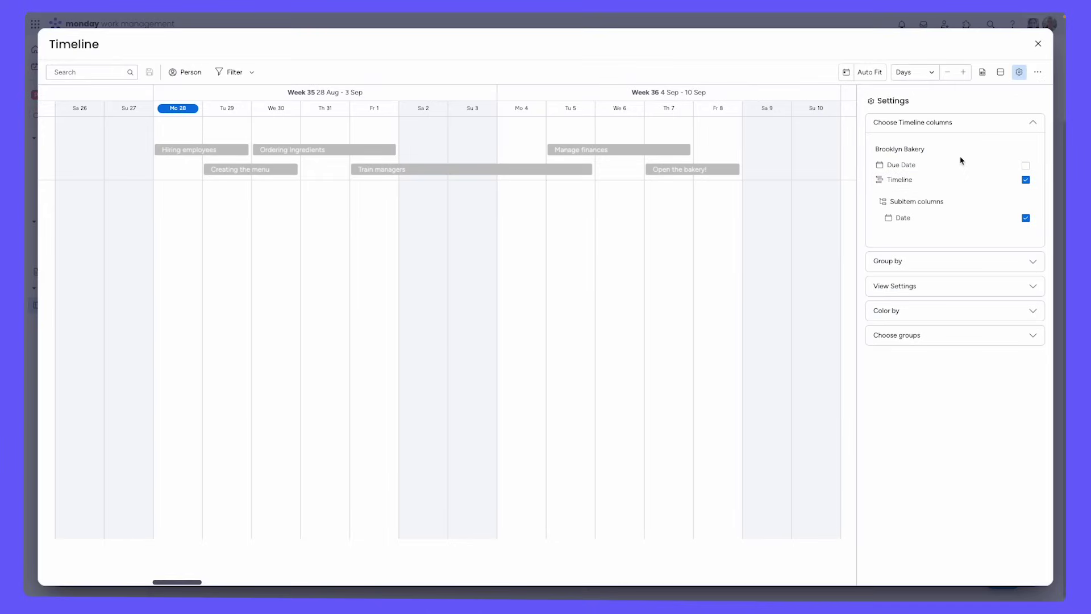
{"action": "left_click", "coordinate": [1005, 262]}
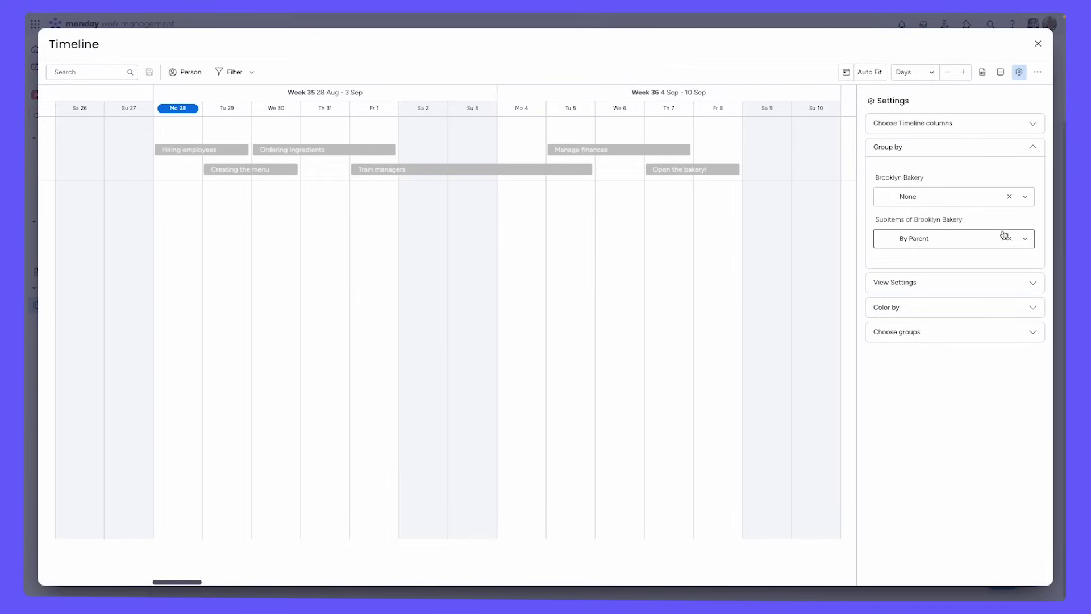
{"action": "left_click", "coordinate": [1025, 196]}
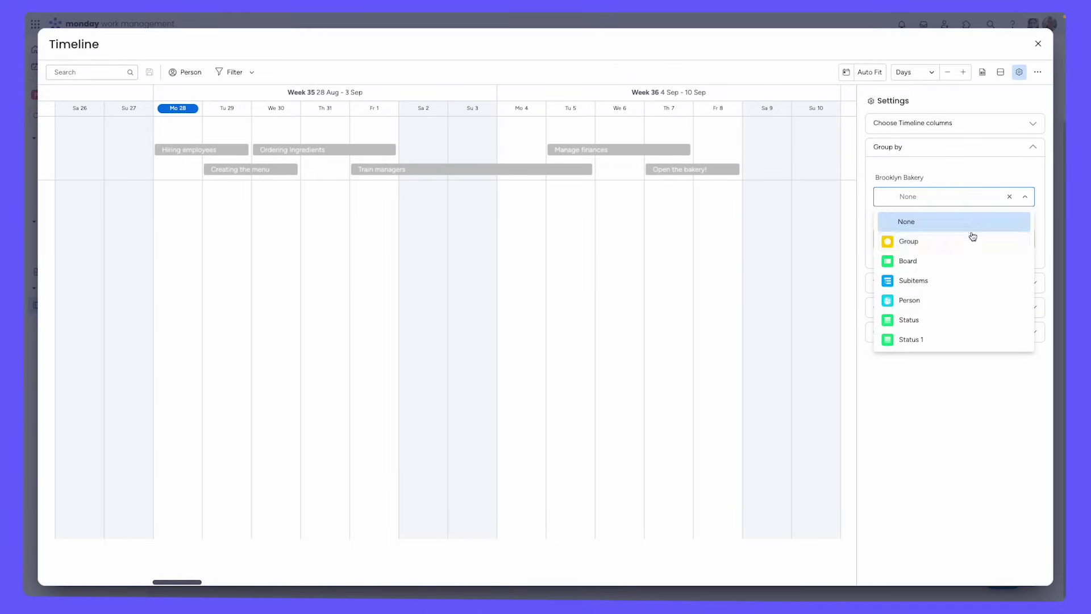
{"action": "left_click", "coordinate": [931, 251]}
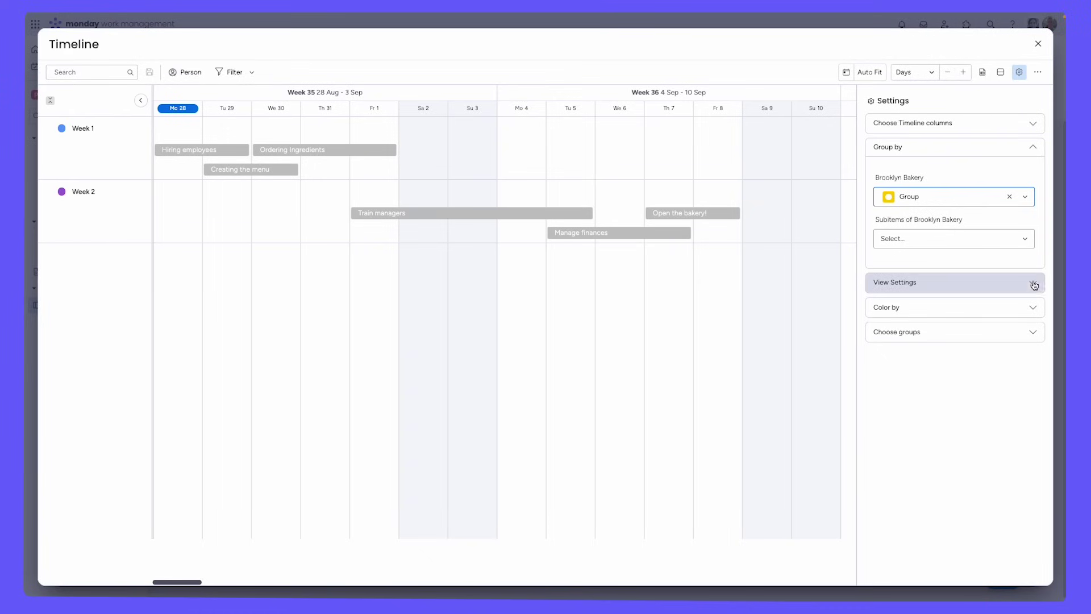
Color the Brooklyn Bakery timeline items by Status and close the widget settings.
{"action": "left_click", "coordinate": [1041, 307]}
{"action": "left_click", "coordinate": [1024, 246]}
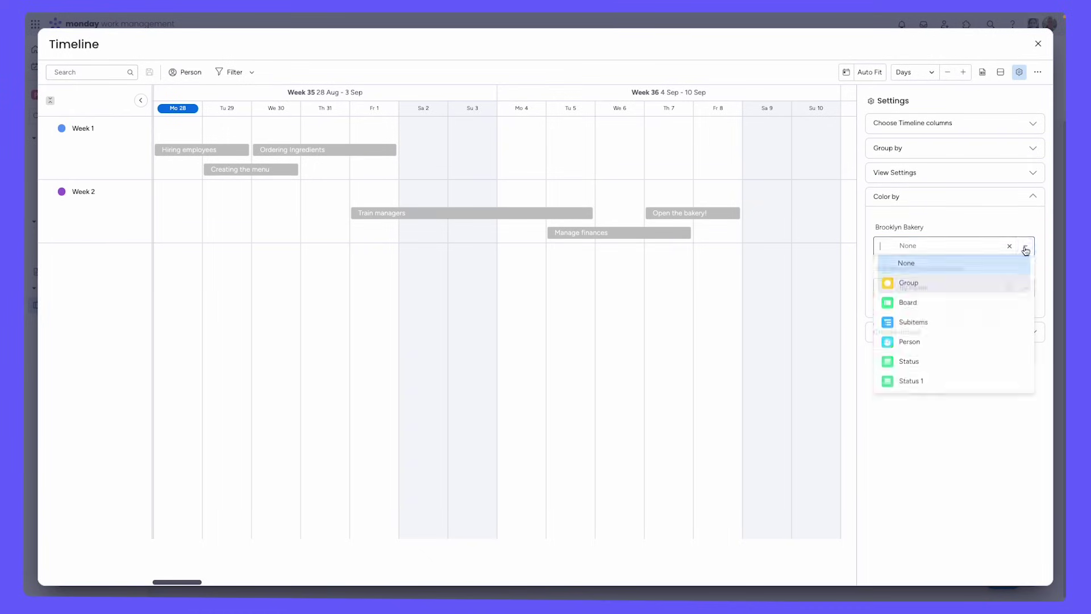
{"action": "left_click", "coordinate": [938, 375]}
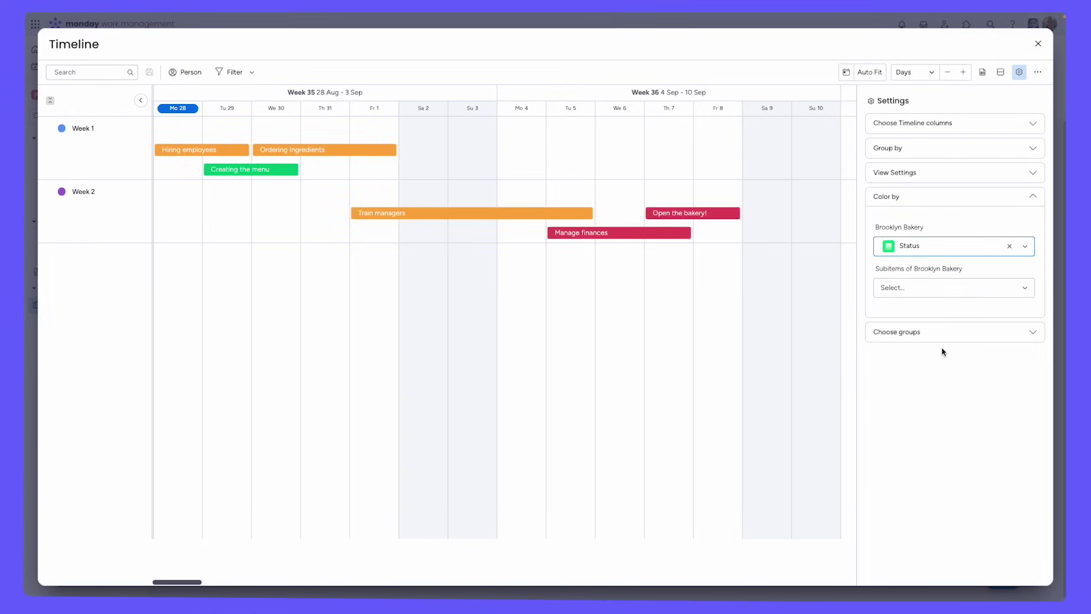
{"action": "left_click", "coordinate": [1038, 43]}
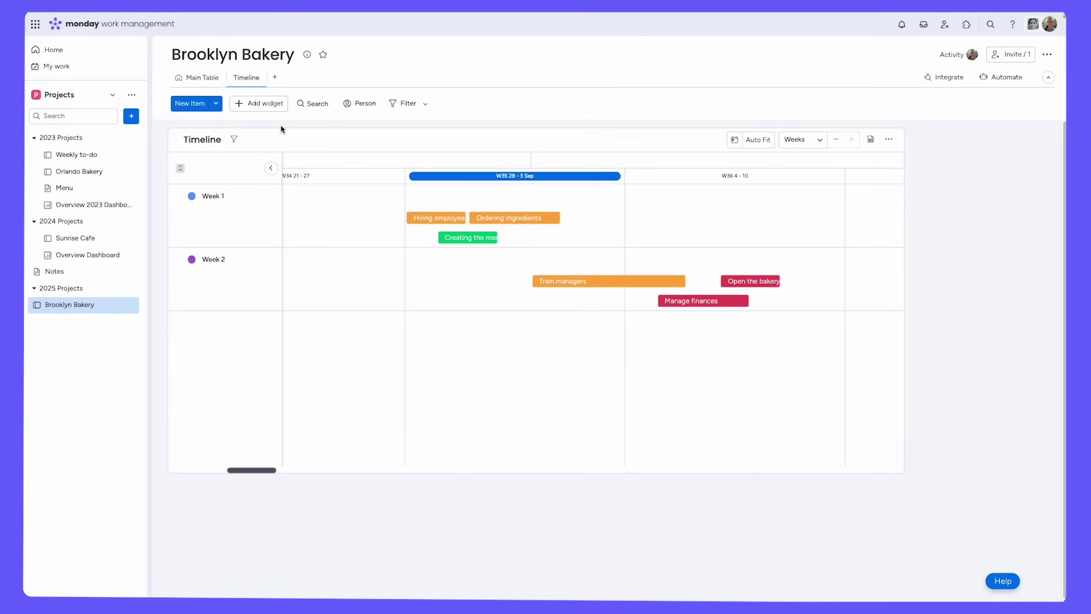
Add a Chart view to the board and enlarge its chart widget in both width and height.
{"action": "left_click", "coordinate": [275, 78]}
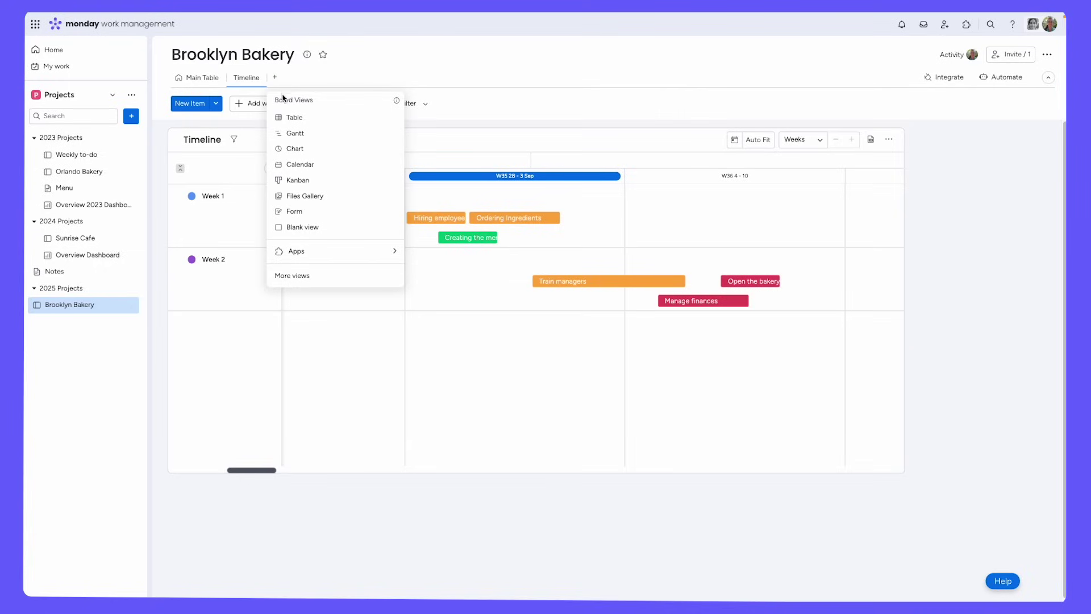
{"action": "key", "text": "Escape"}
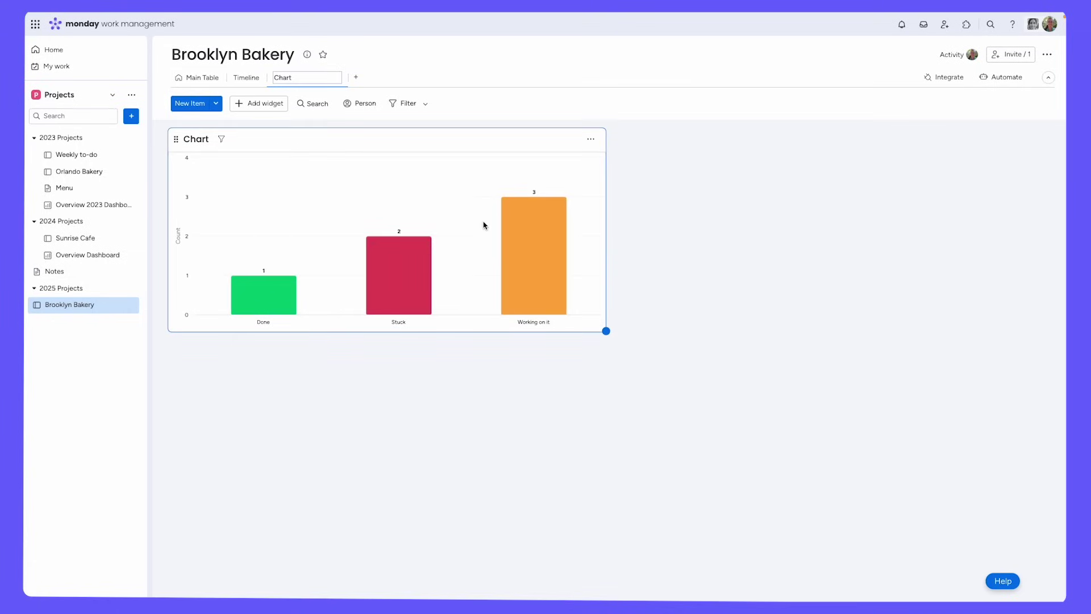
{"action": "left_click", "coordinate": [606, 331]}
{"action": "left_click_drag", "start_coordinate": [606, 330], "coordinate": [679, 401]}
In the Chart widget's settings, set the X axis for Brooklyn Bakery to Group.
{"action": "left_click", "coordinate": [666, 140]}
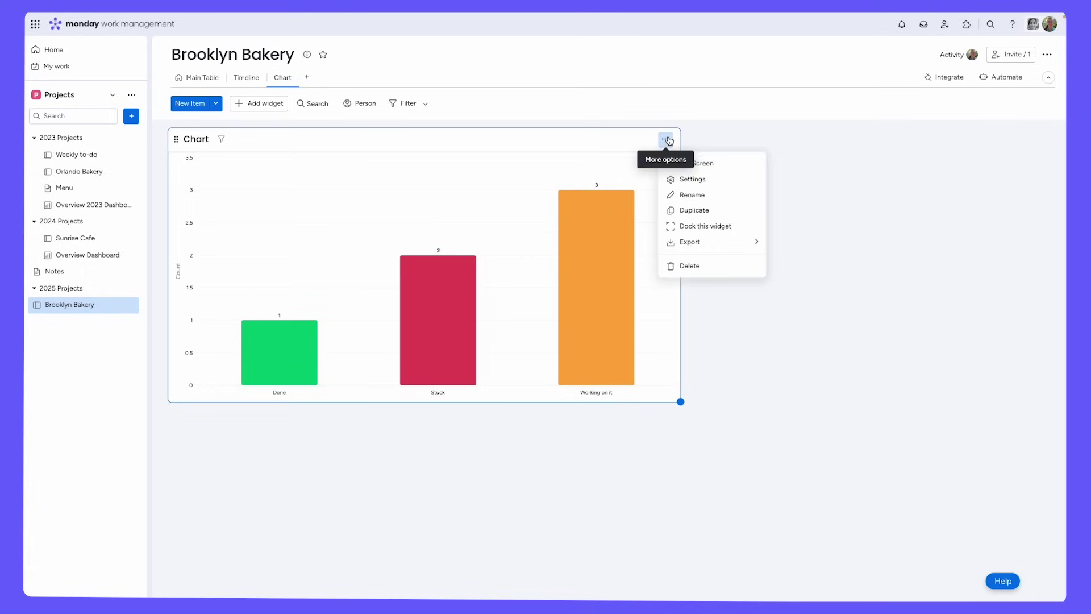
{"action": "left_click", "coordinate": [721, 181]}
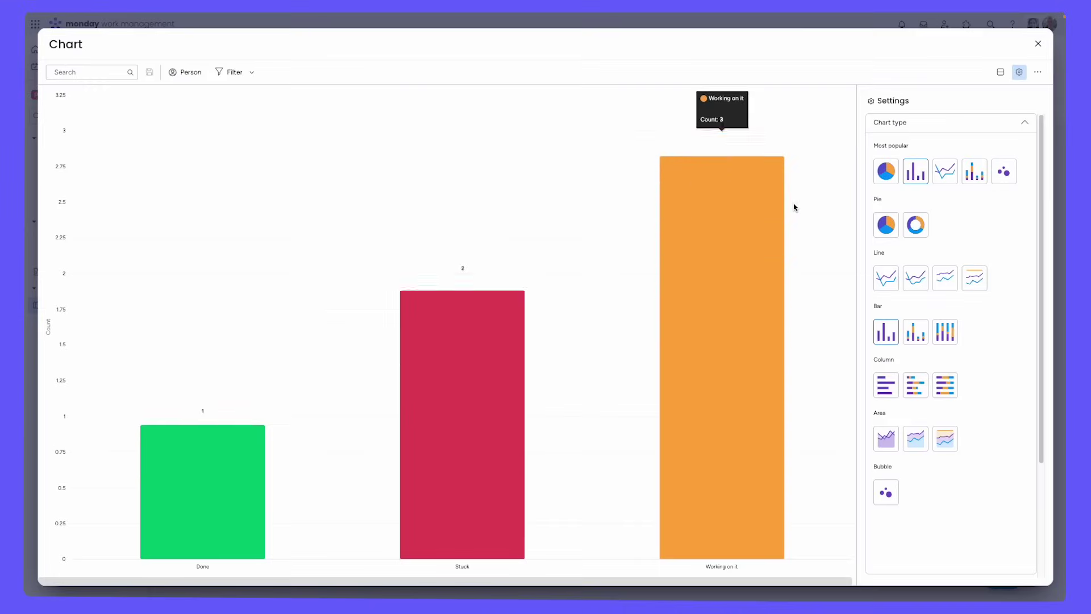
{"action": "left_click", "coordinate": [1023, 124]}
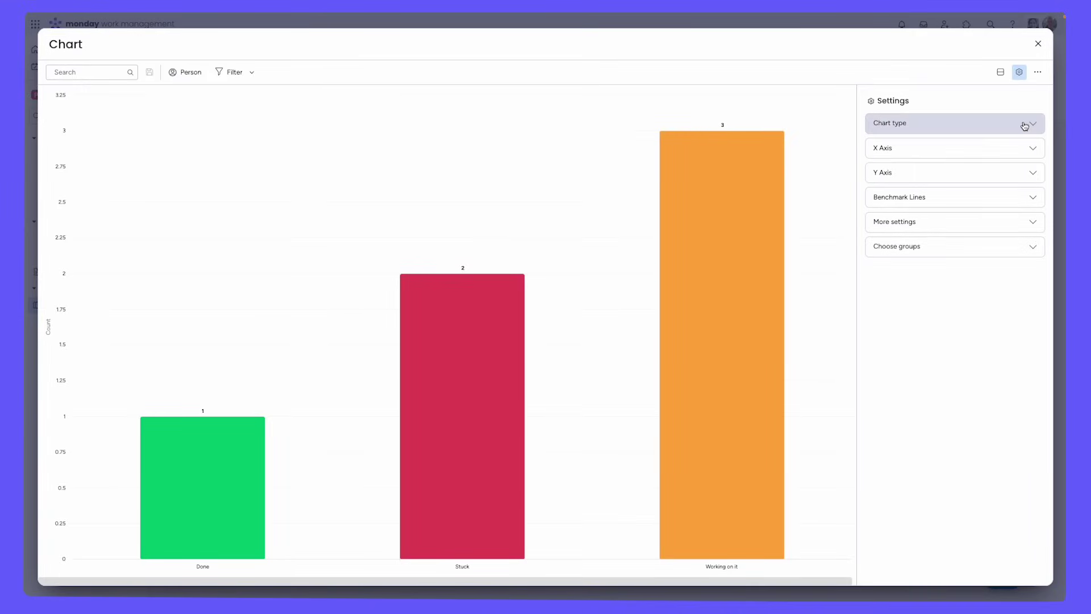
{"action": "left_click", "coordinate": [1012, 153]}
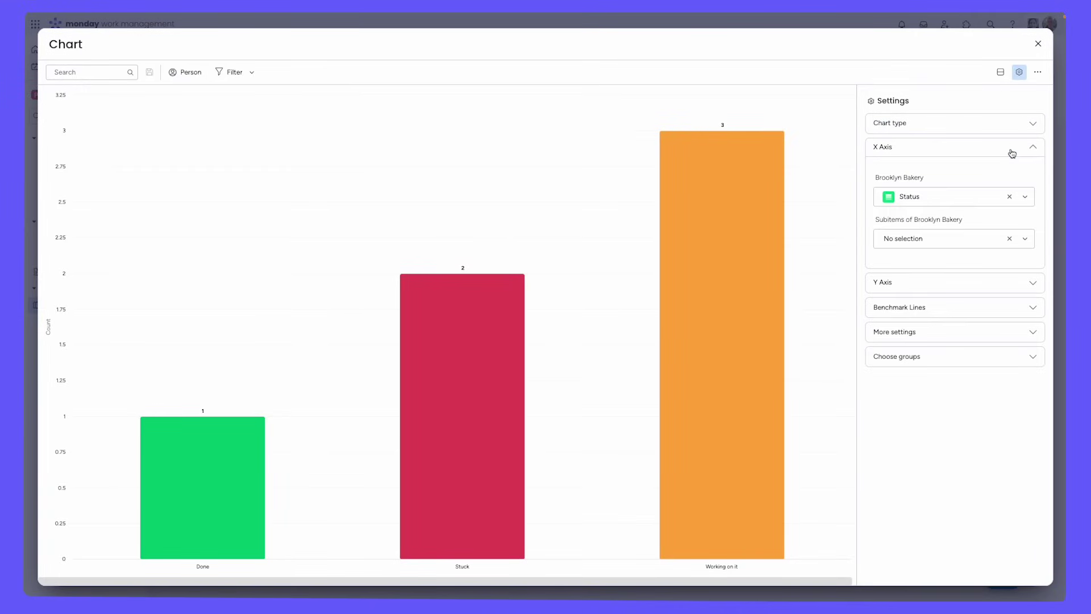
{"action": "left_click", "coordinate": [962, 194]}
{"action": "left_click", "coordinate": [917, 228]}
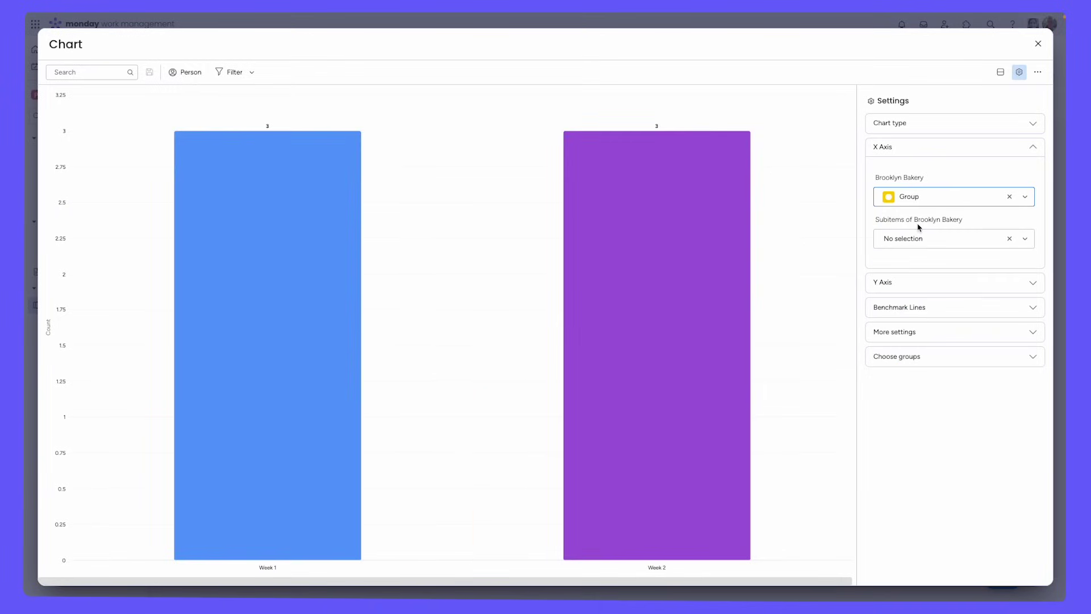
Set the chart's Y axis to Numbers instead of Count items, and close the widget settings.
{"action": "left_click", "coordinate": [985, 285]}
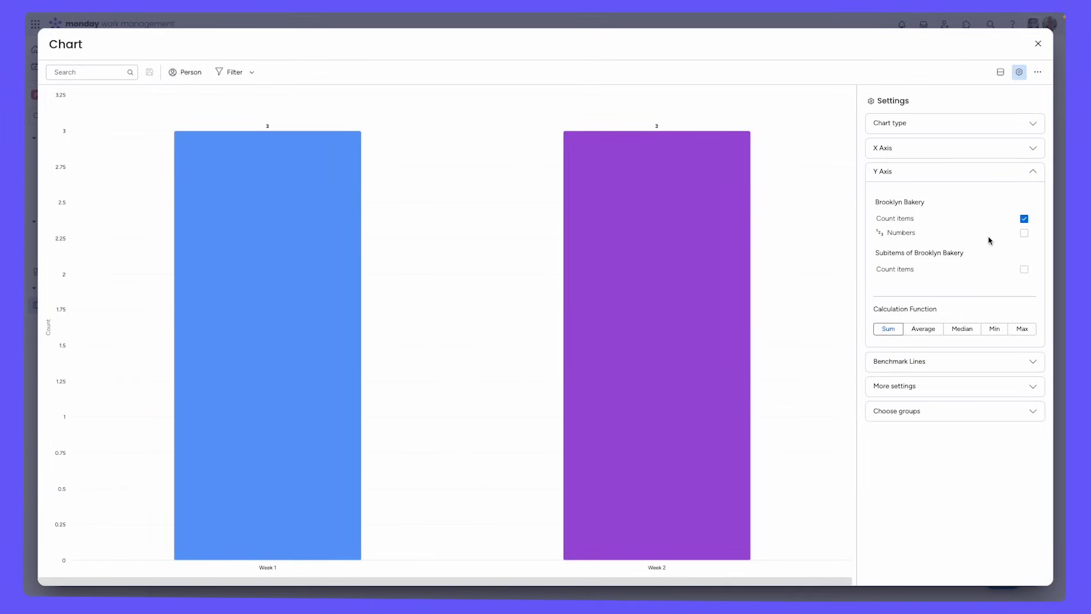
{"action": "left_click", "coordinate": [1024, 220]}
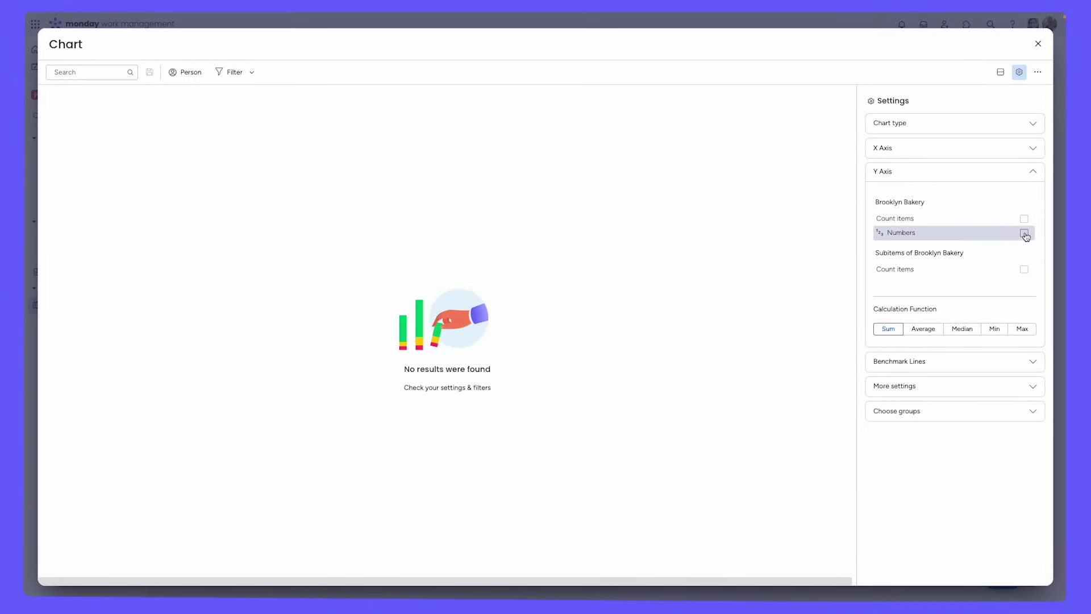
{"action": "left_click", "coordinate": [1025, 234]}
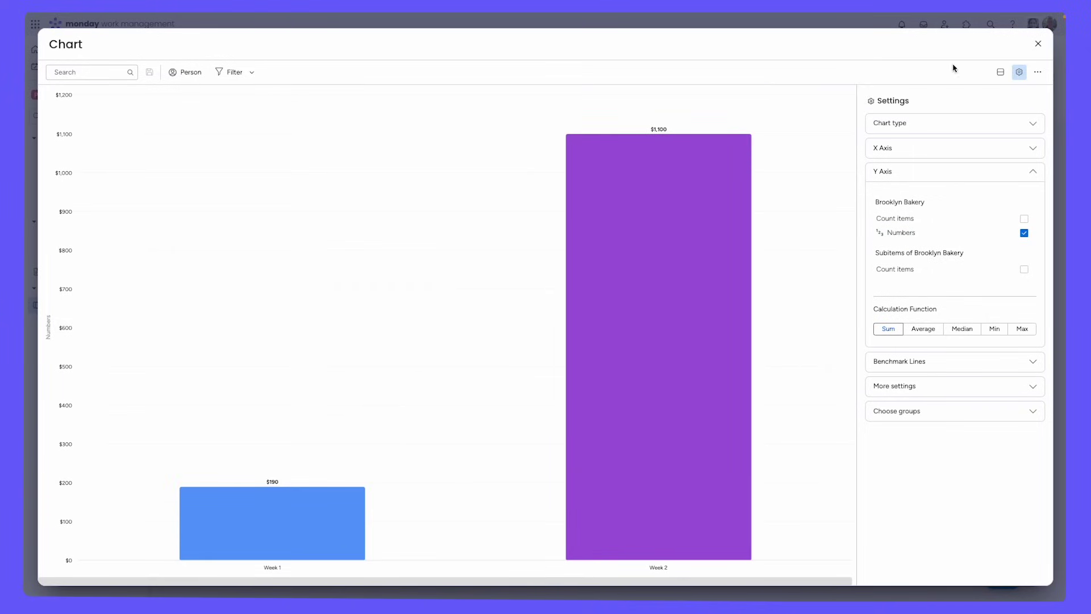
{"action": "left_click", "coordinate": [1038, 44]}
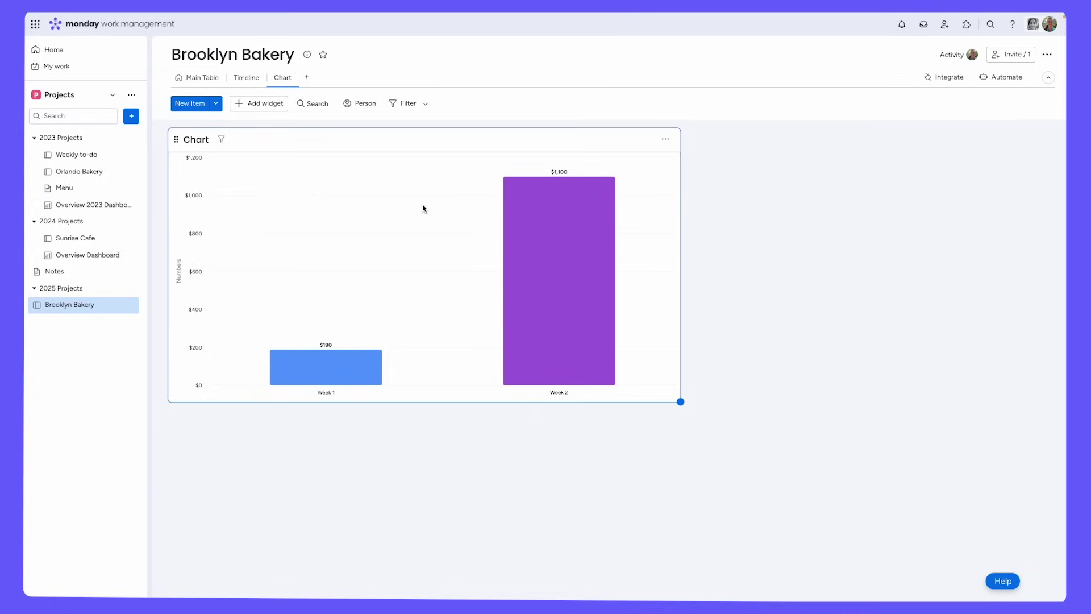
Add a Form view to the Brooklyn Bakery board and return to the Main Table.
{"action": "left_click", "coordinate": [309, 83]}
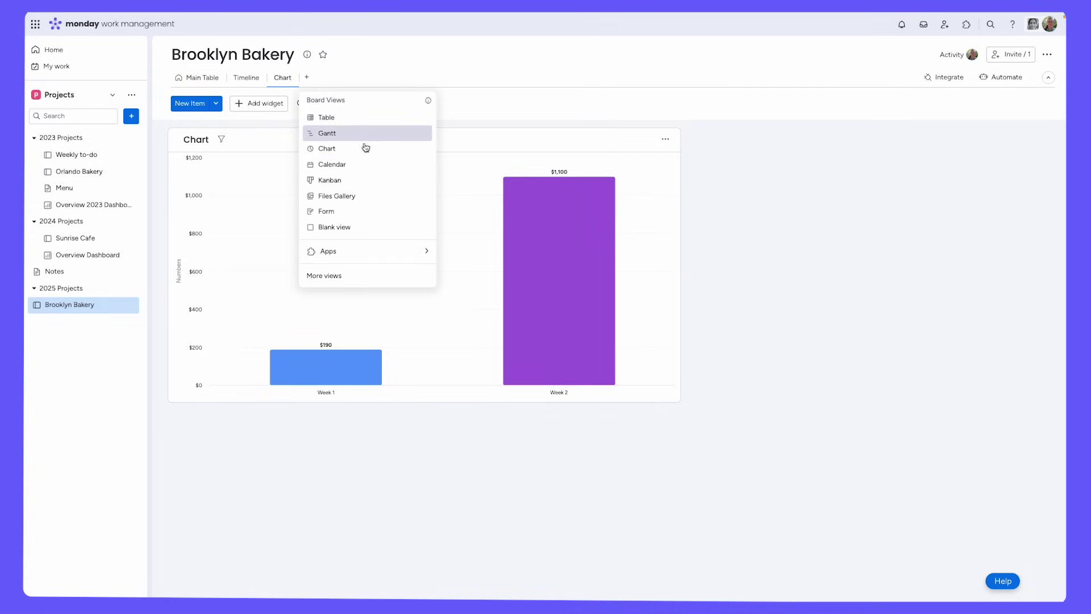
{"action": "left_click", "coordinate": [359, 214]}
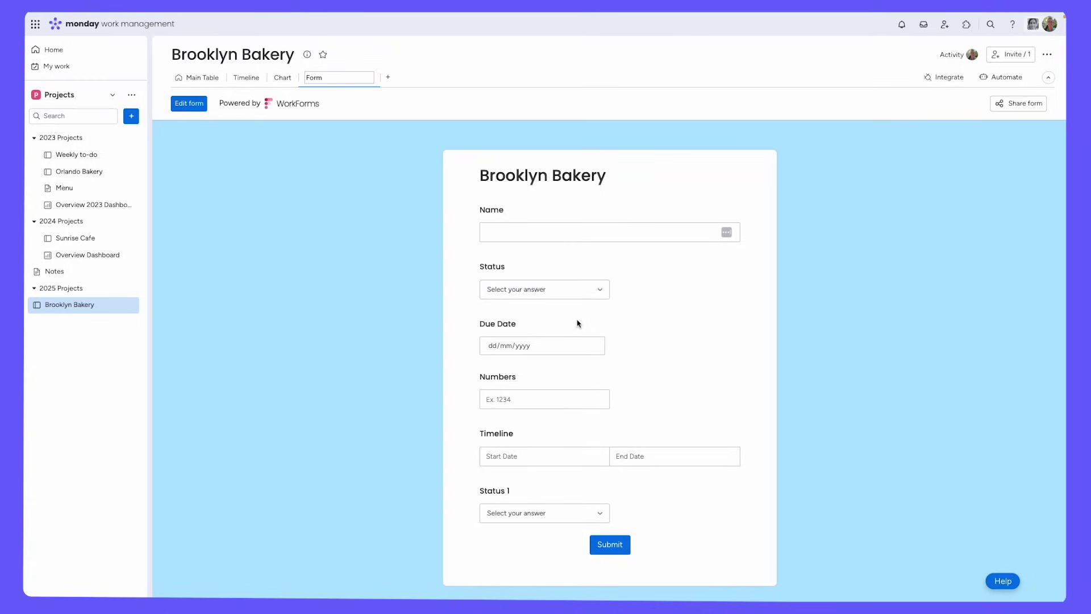
{"action": "left_click", "coordinate": [198, 78]}
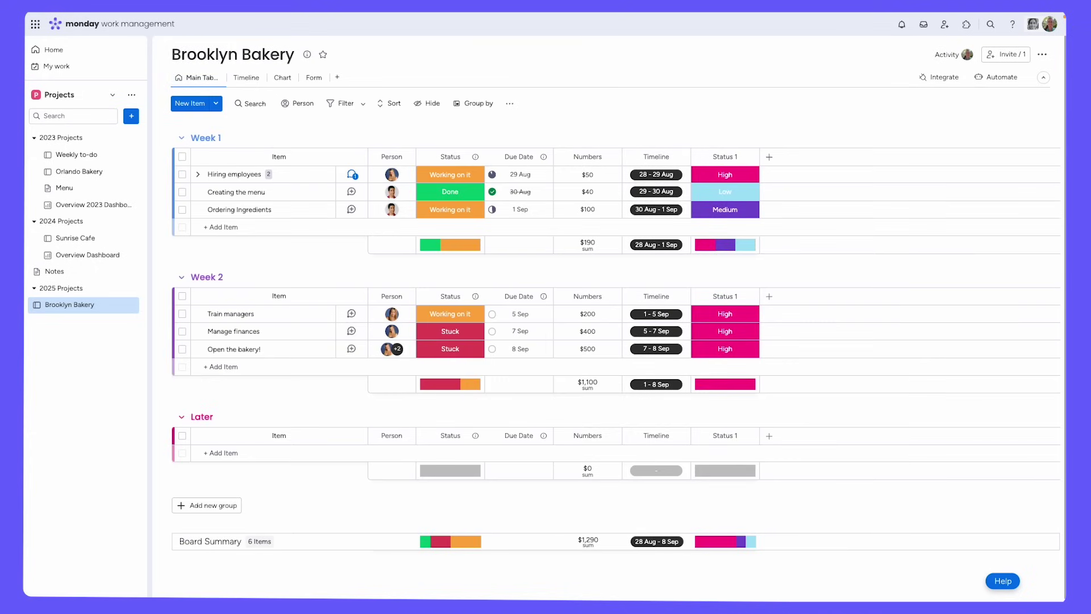
{"action": "left_click", "coordinate": [340, 79]}
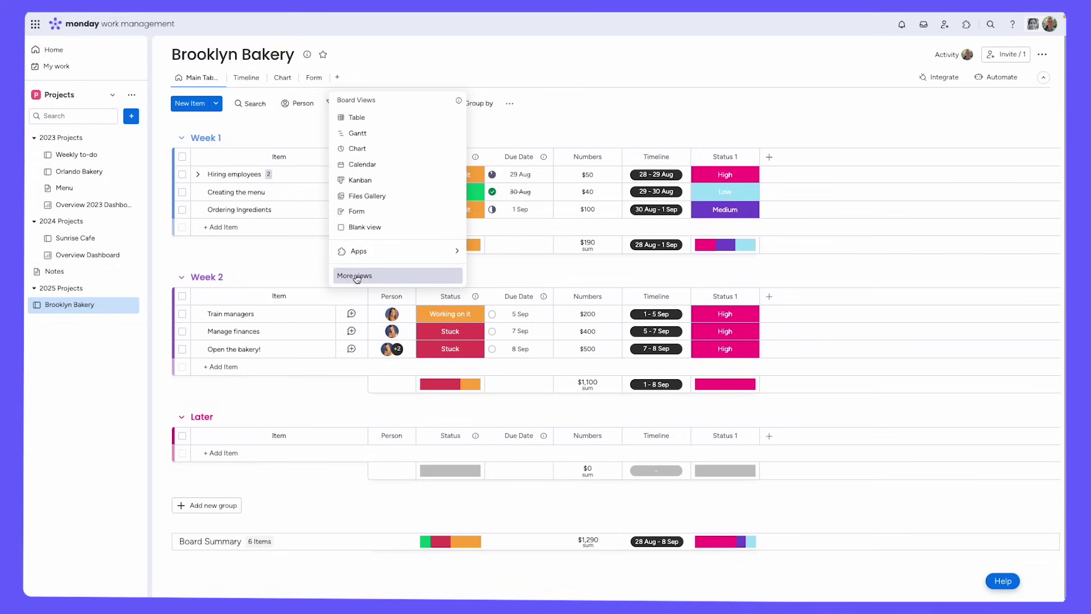
{"action": "left_click", "coordinate": [551, 129]}
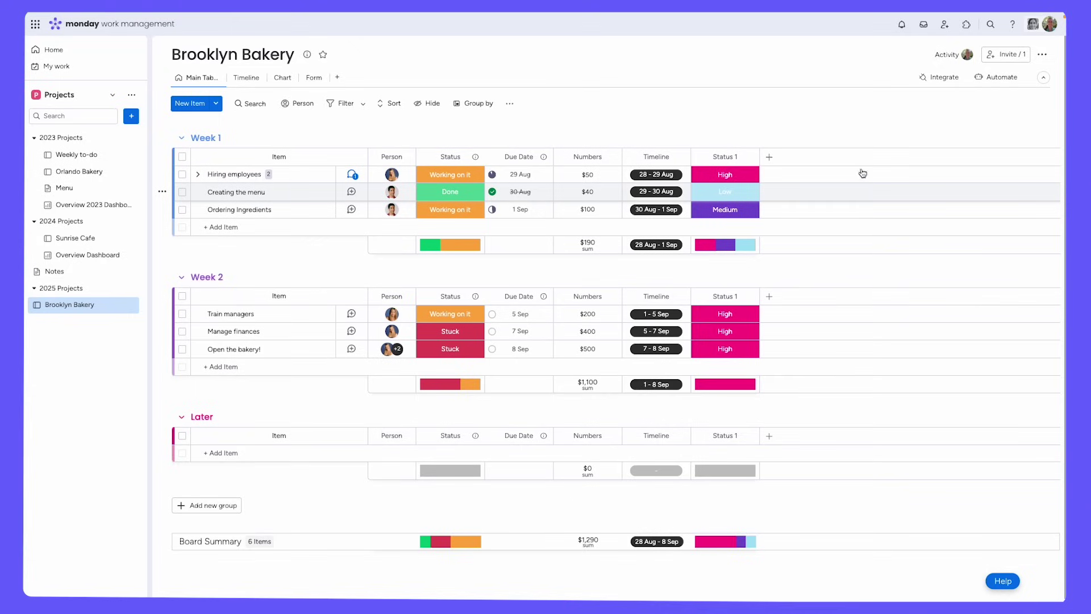
Start an automation from the status-change template that moves items to a group, triggered when Status changes to Stuck.
{"action": "left_click", "coordinate": [1012, 79]}
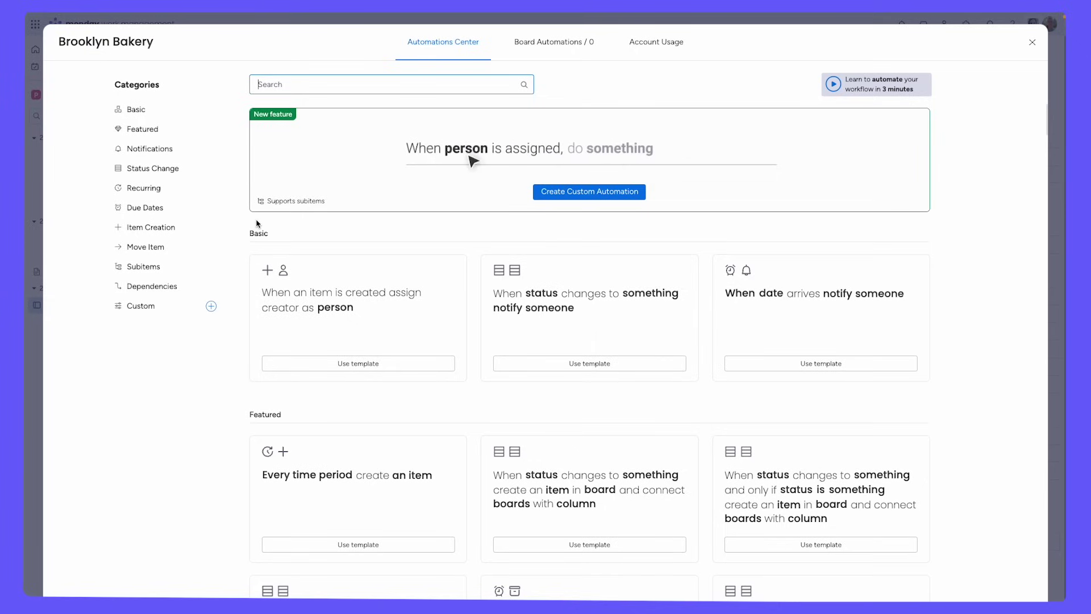
{"action": "left_click", "coordinate": [163, 170]}
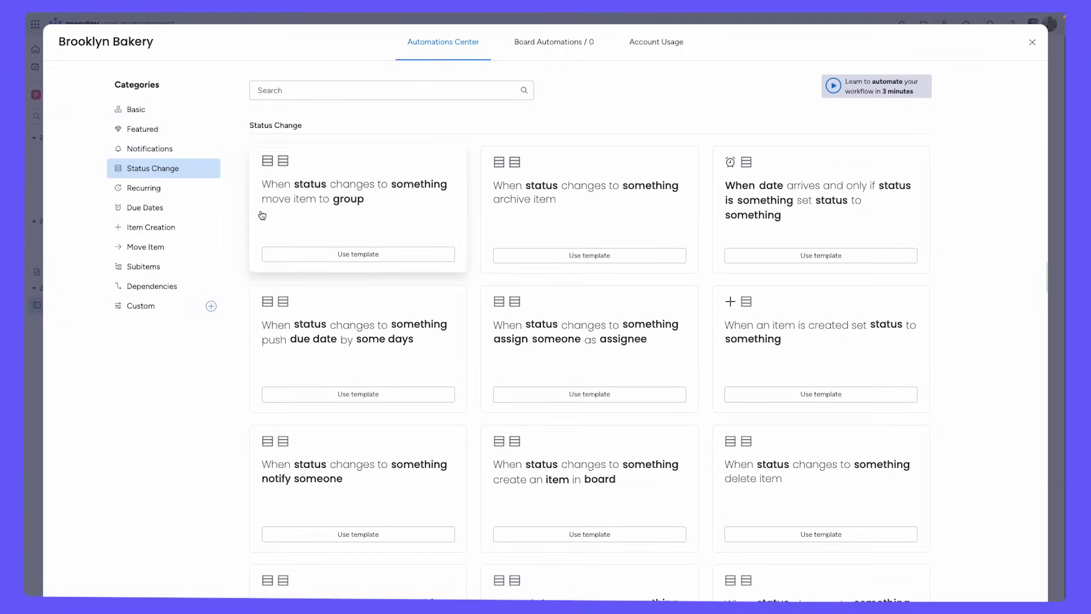
{"action": "left_click", "coordinate": [378, 201]}
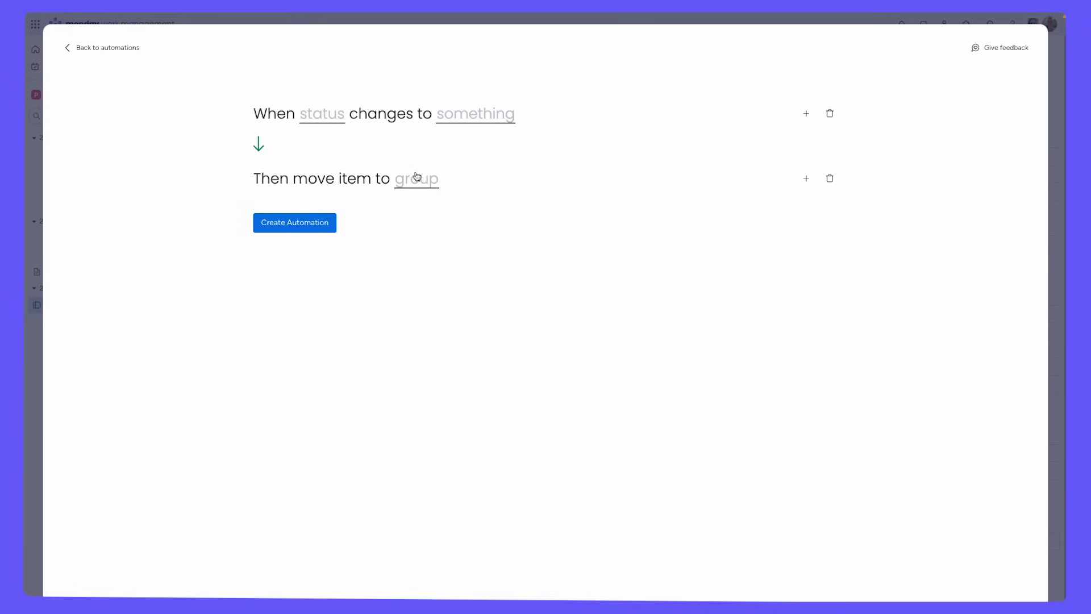
{"action": "left_click", "coordinate": [322, 118]}
{"action": "left_click", "coordinate": [332, 148]}
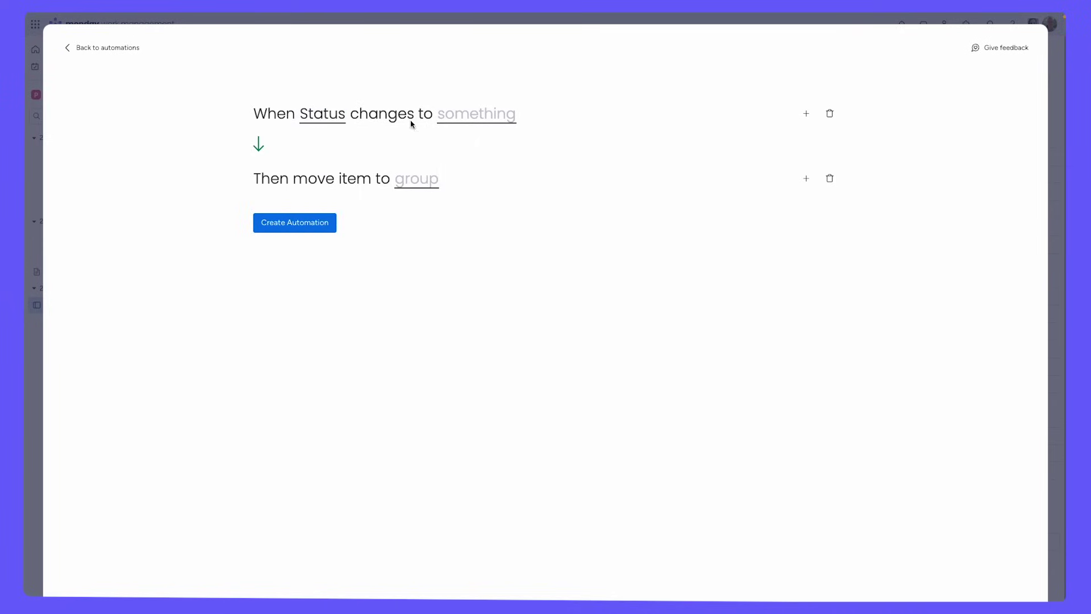
{"action": "left_click", "coordinate": [479, 113]}
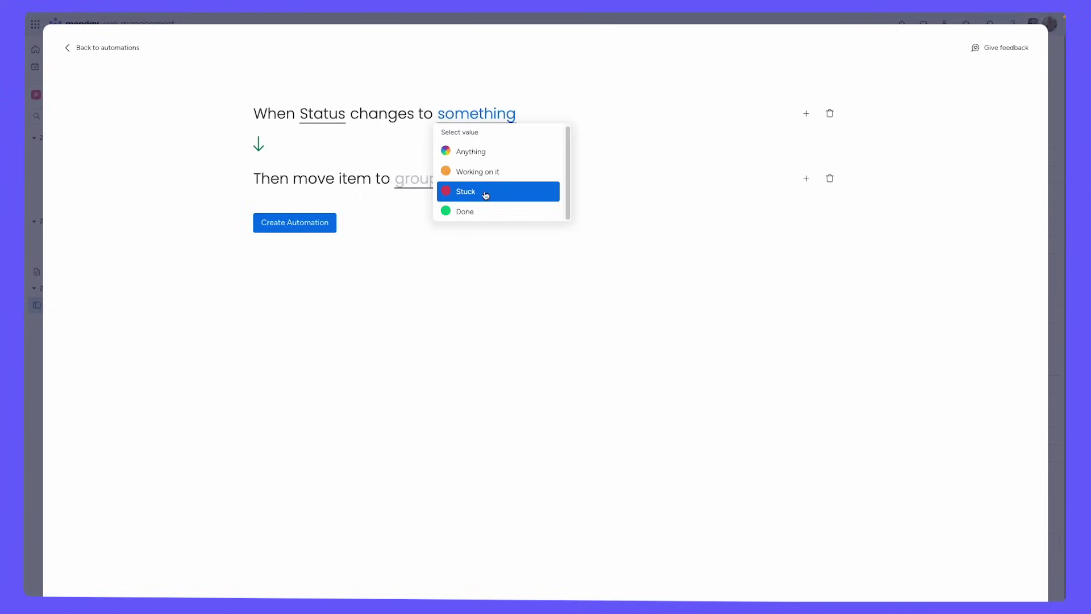
{"action": "left_click", "coordinate": [486, 191]}
Set Later as the group the automation moves items to, and create the automation.
{"action": "left_click", "coordinate": [434, 179]}
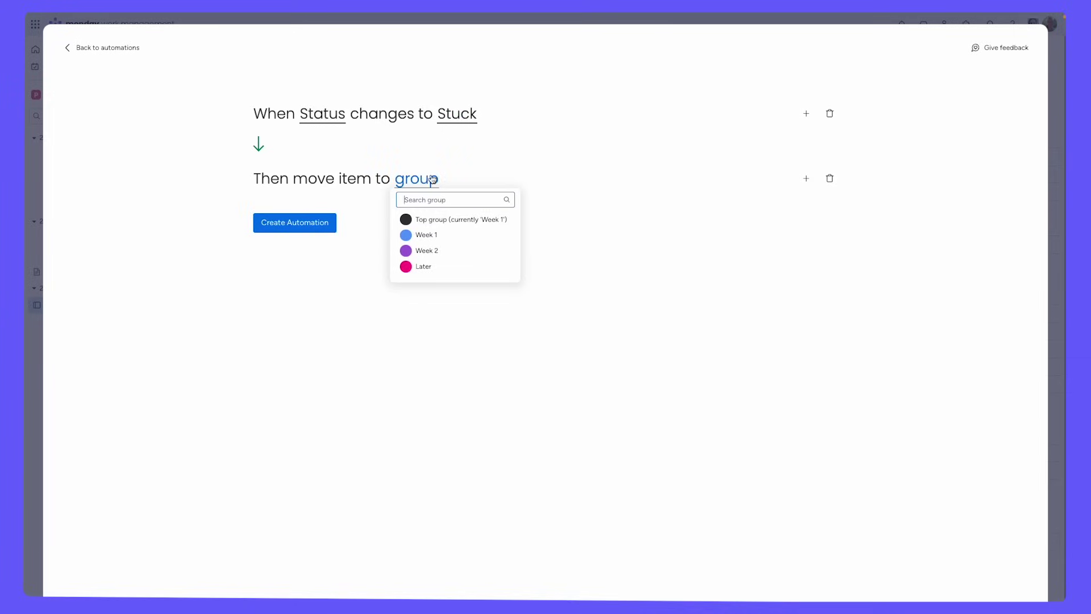
{"action": "left_click", "coordinate": [426, 268]}
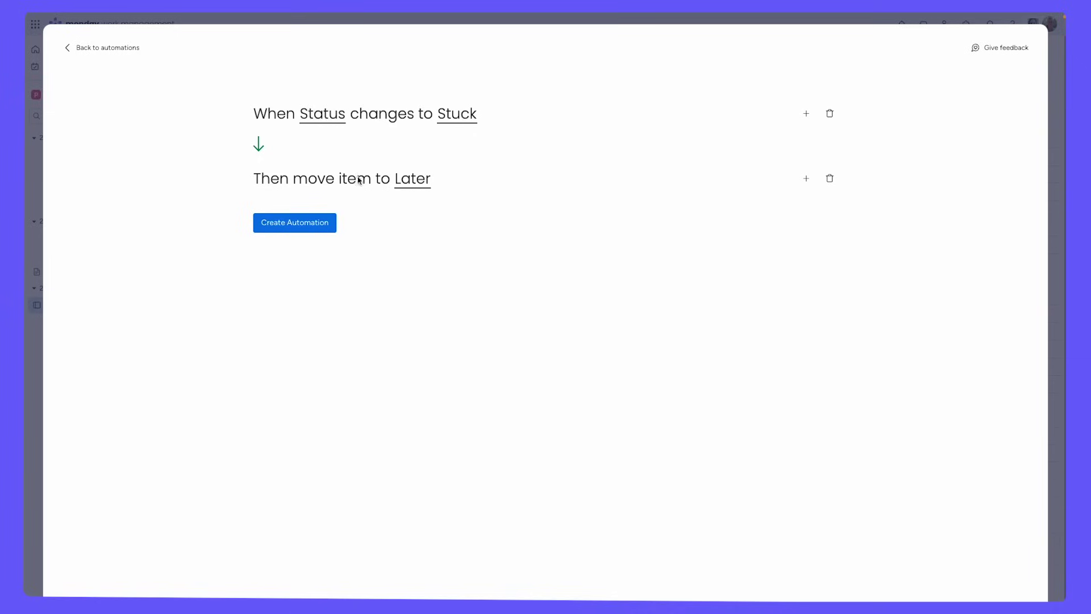
{"action": "left_click", "coordinate": [312, 226]}
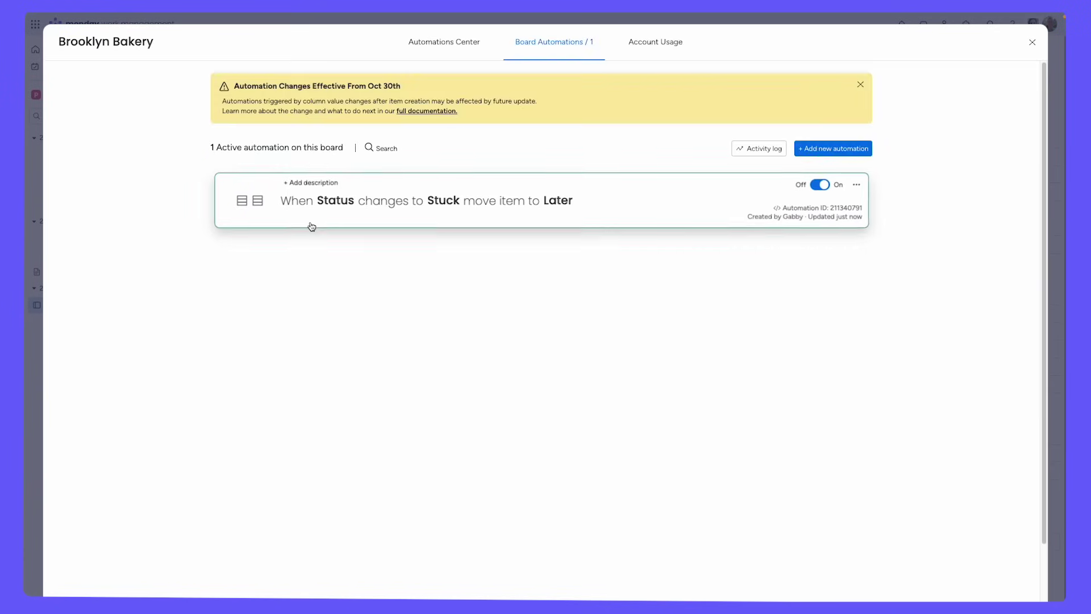
Return to the board and set the status of Ordering Ingredients to Stuck to test the automation.
{"action": "left_click", "coordinate": [1032, 42]}
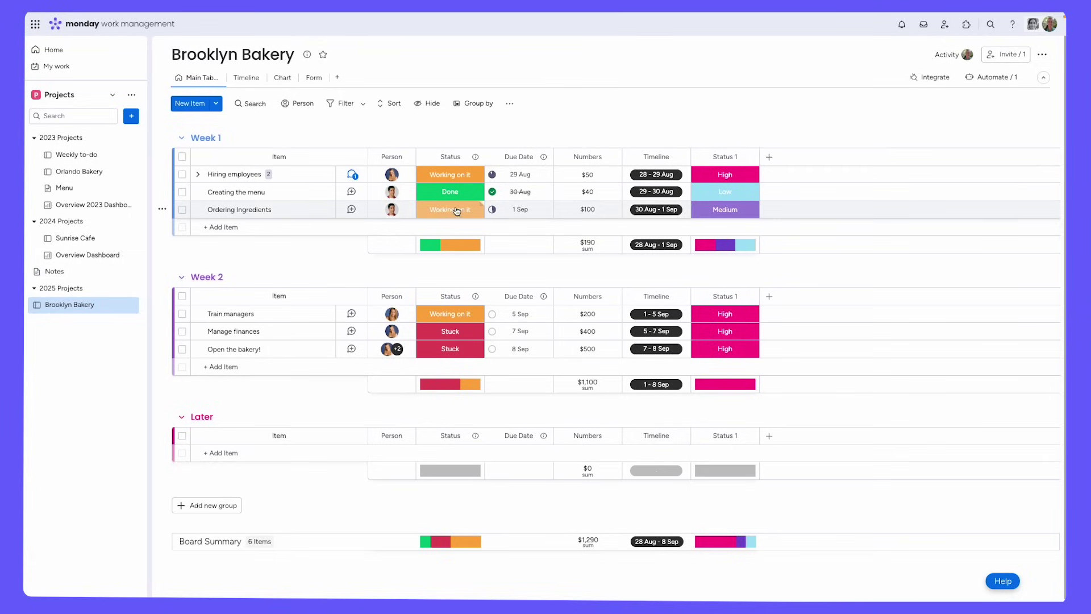
{"action": "left_click", "coordinate": [455, 215]}
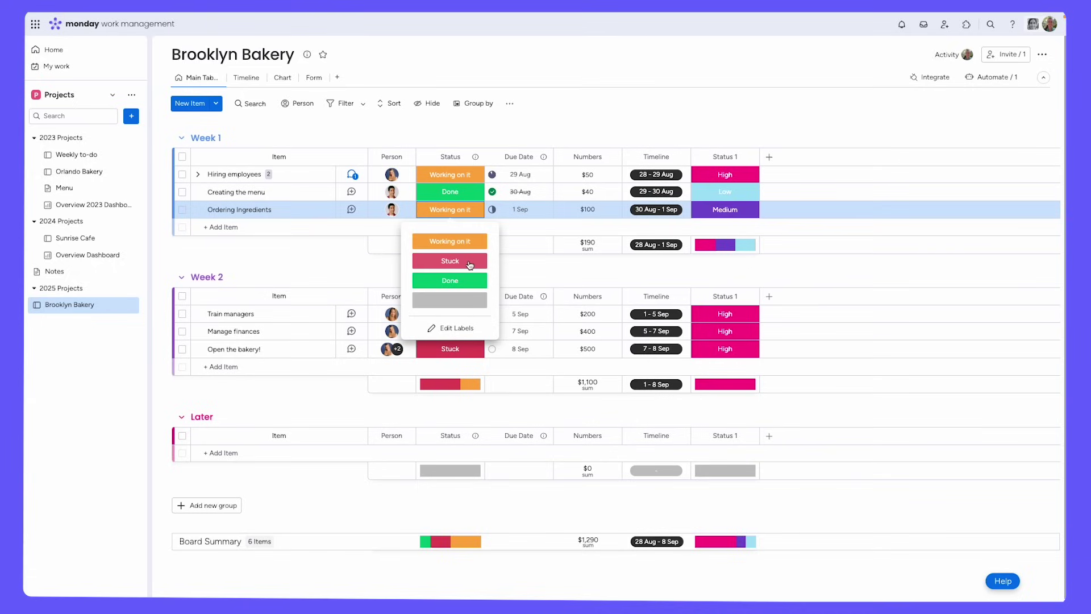
{"action": "left_click", "coordinate": [470, 262]}
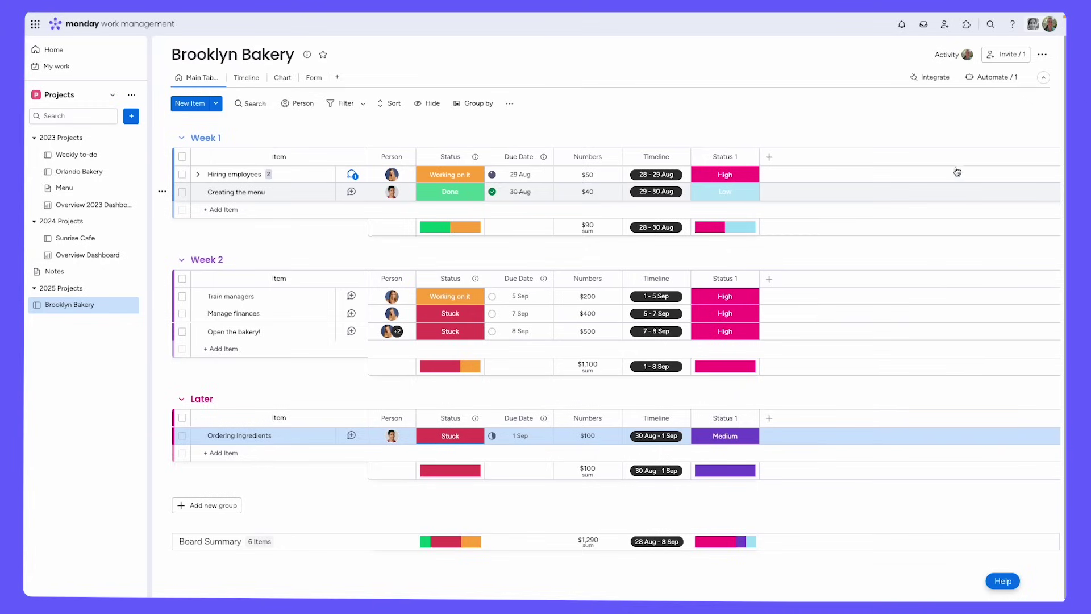
Open the Integrations Center to view the available app integrations, and close it.
{"action": "left_click", "coordinate": [931, 78]}
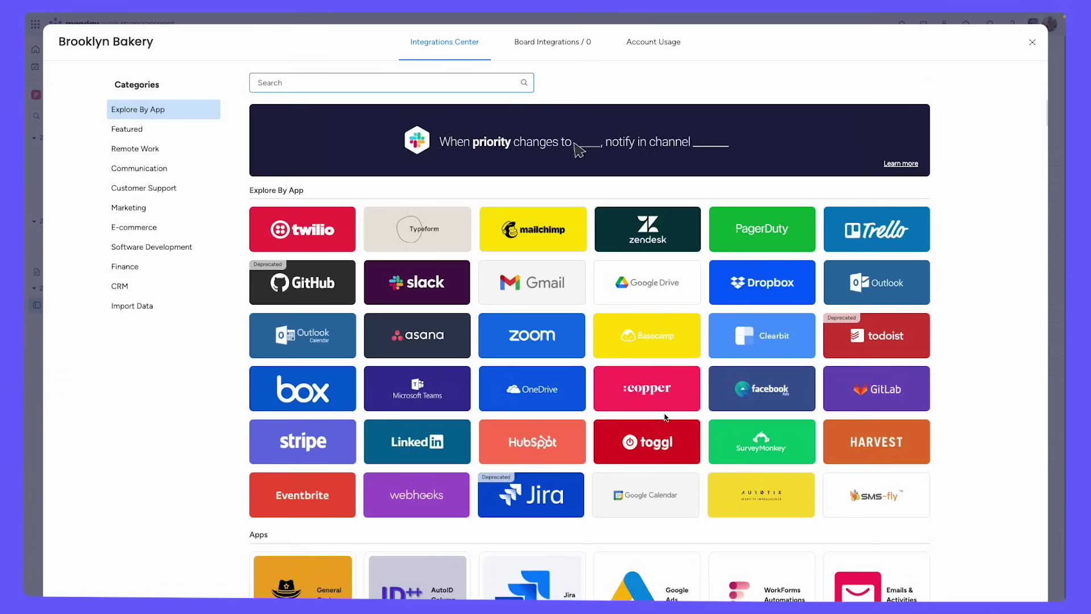
{"action": "left_click", "coordinate": [1034, 46]}
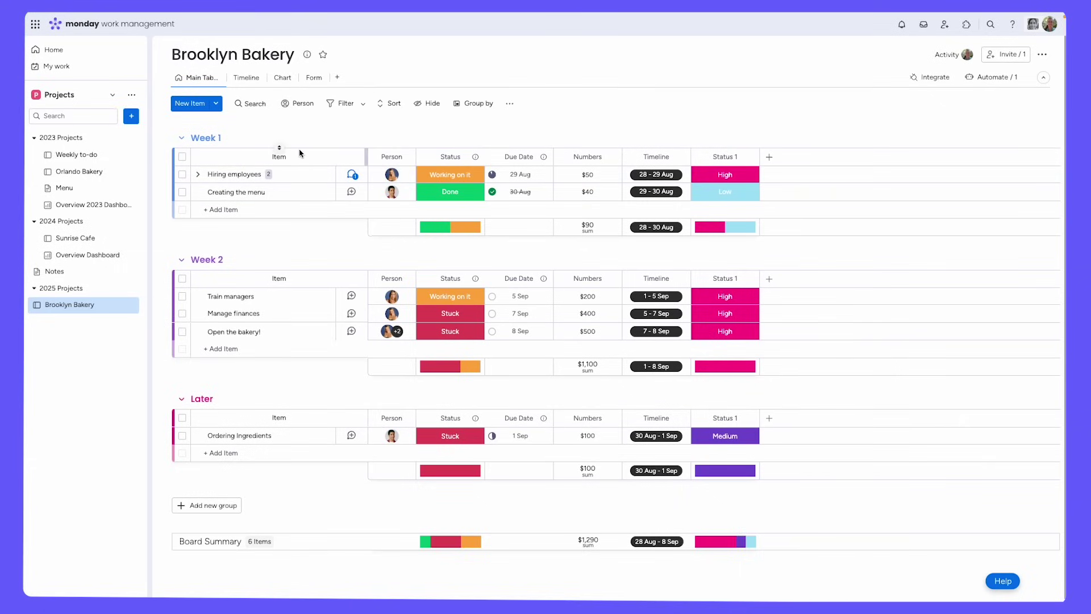
Search the board's items for "tra" and clear the search.
{"action": "left_click", "coordinate": [258, 108]}
{"action": "type", "text": "tra"}
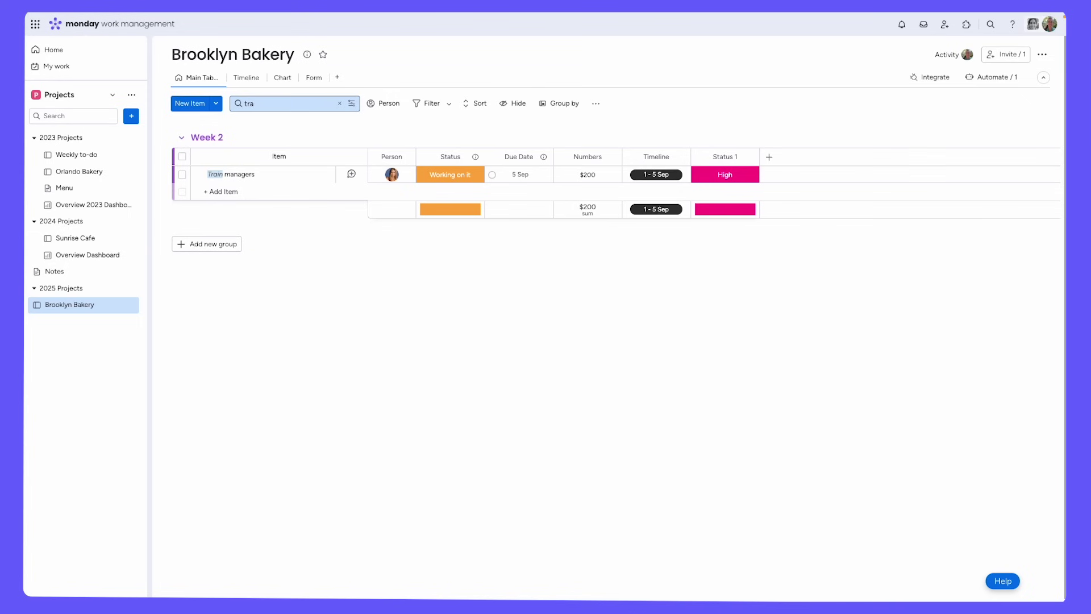
{"action": "key", "text": "BackSpace"}
{"action": "key", "text": "BackSpace"}
{"action": "key", "text": "BackSpace"}
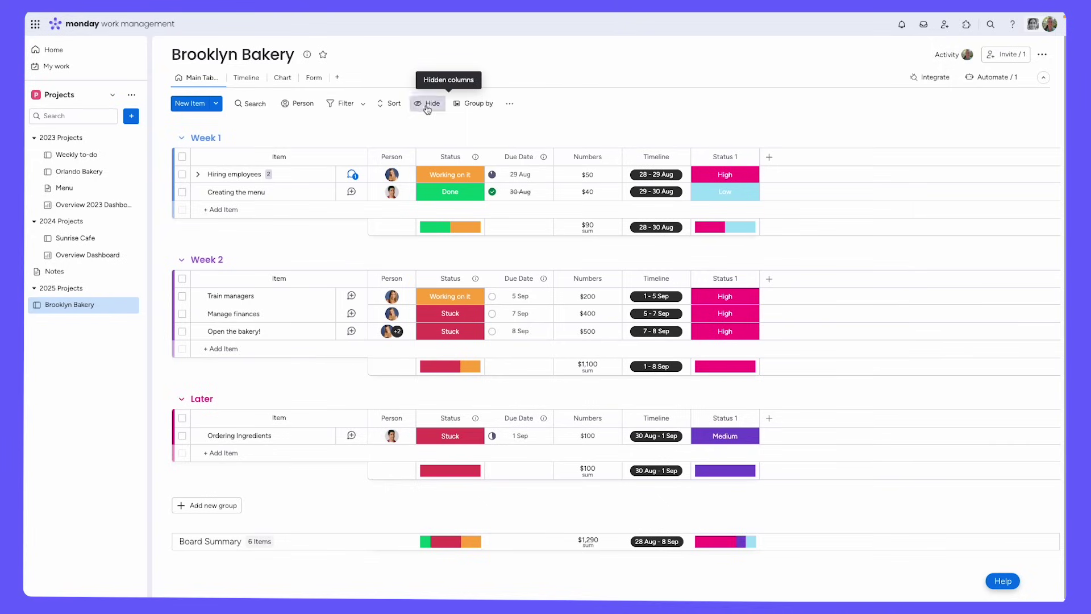
Filter the board with an advanced filter where Status is Working on it.
{"action": "left_click", "coordinate": [364, 105]}
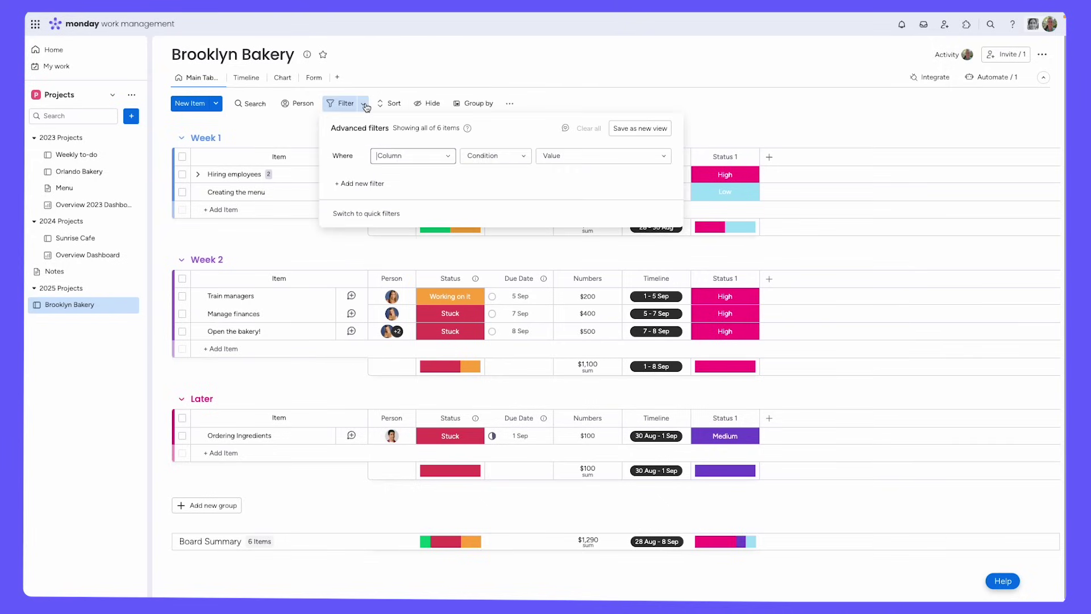
{"action": "left_click", "coordinate": [447, 158]}
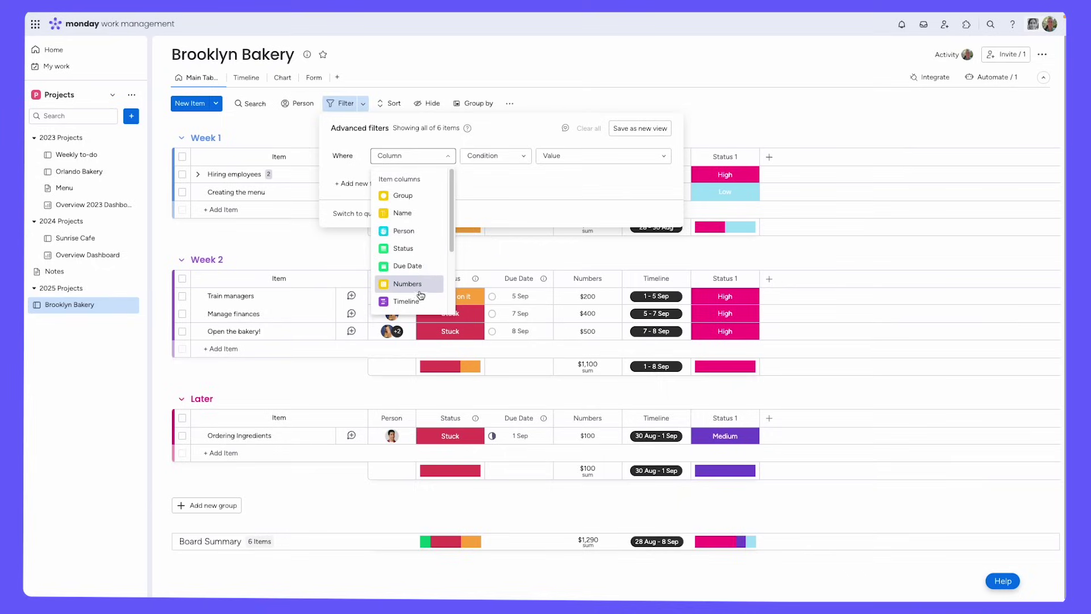
{"action": "left_click", "coordinate": [418, 249]}
{"action": "left_click", "coordinate": [570, 159]}
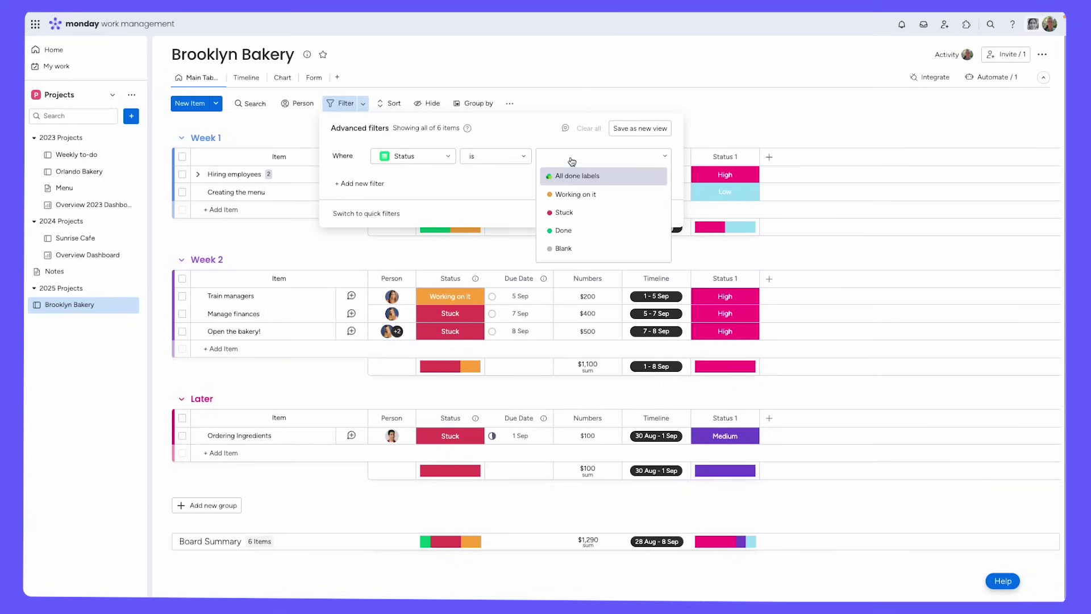
{"action": "left_click", "coordinate": [575, 192]}
Add a second condition to the advanced filter where Person is the last named teammate in the list.
{"action": "left_click", "coordinate": [360, 183]}
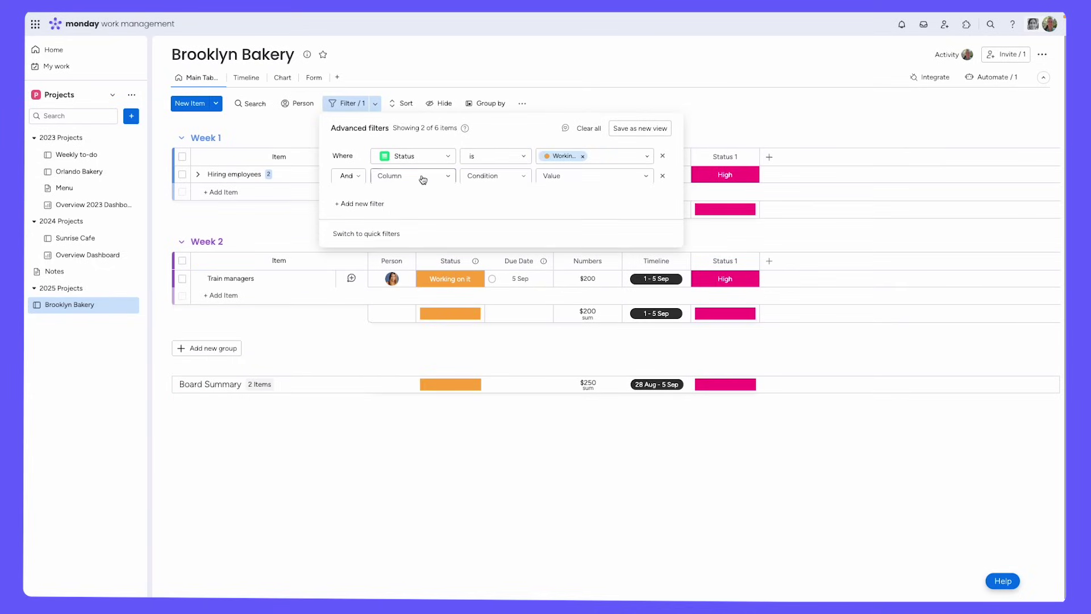
{"action": "left_click", "coordinate": [409, 176]}
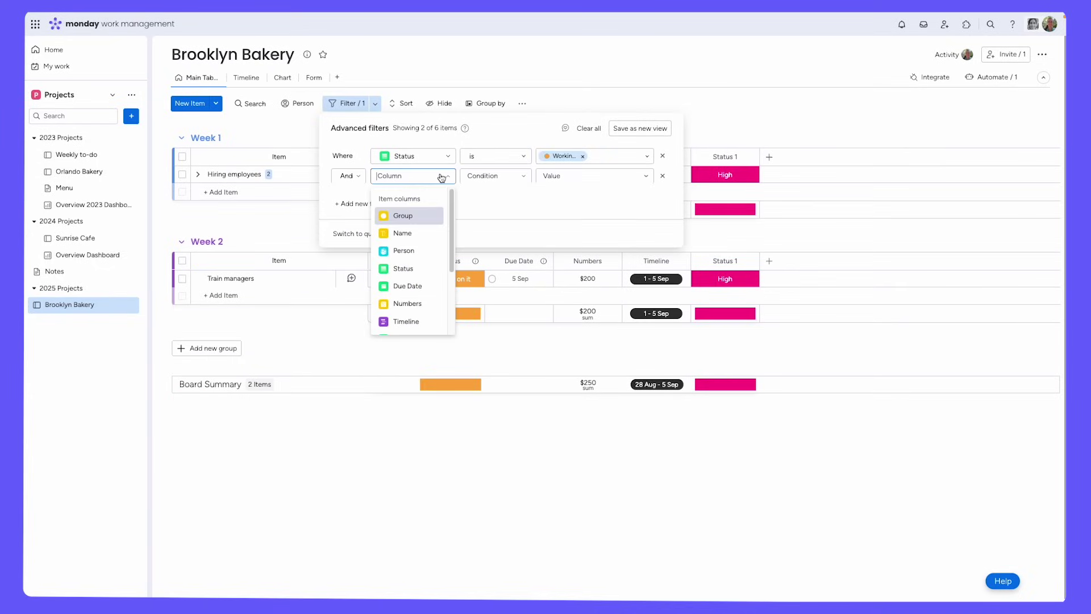
{"action": "left_click", "coordinate": [414, 250]}
{"action": "left_click", "coordinate": [552, 175]}
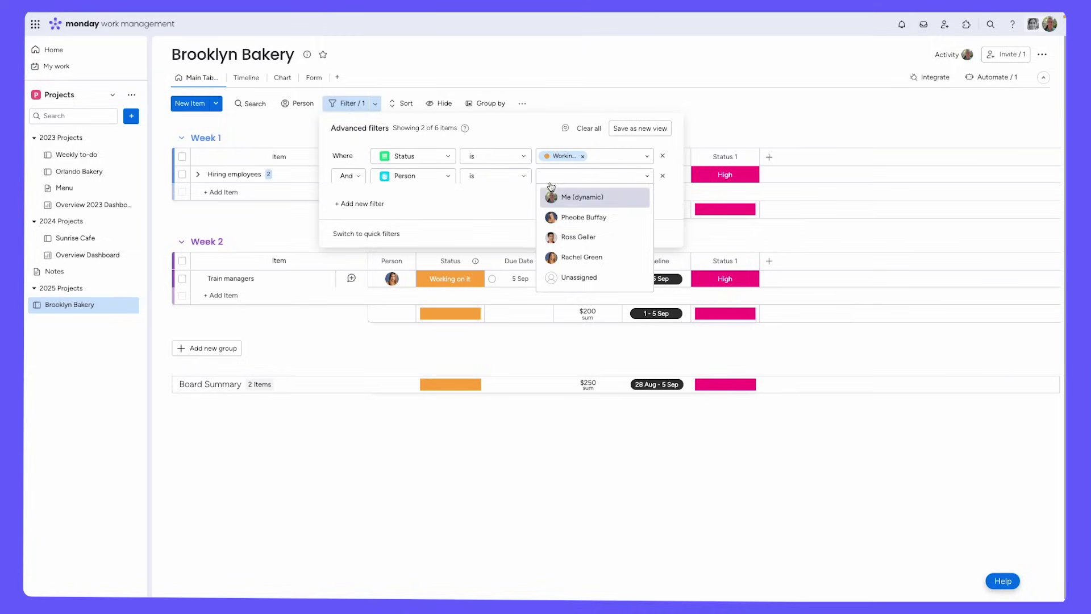
{"action": "left_click", "coordinate": [573, 257]}
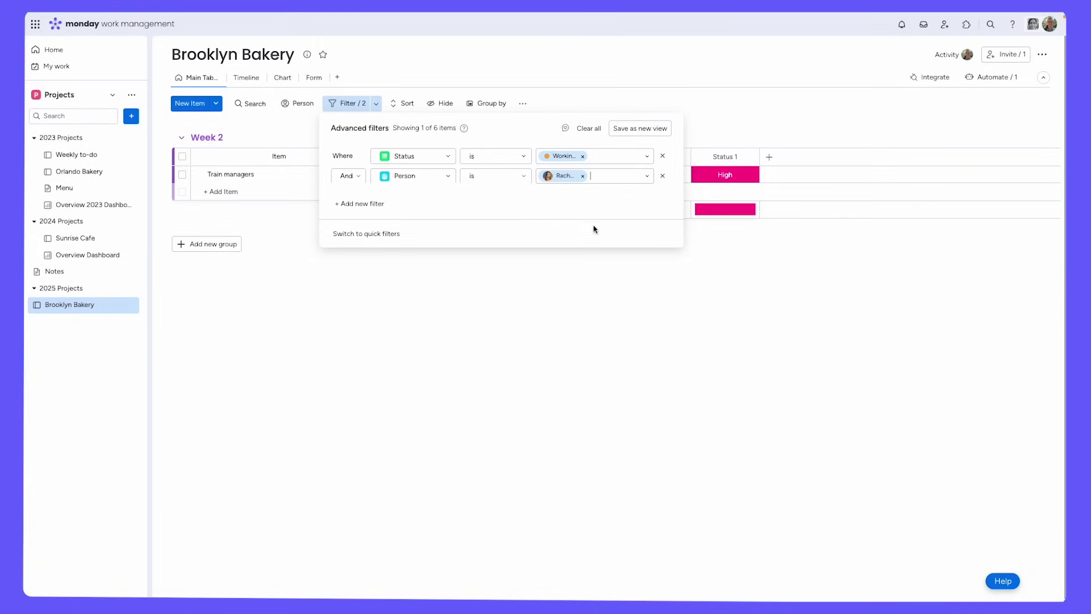
Save the filtered table as a new view named with the filtered teammate's first name in the possessive plus "to -do".
{"action": "left_click", "coordinate": [651, 129]}
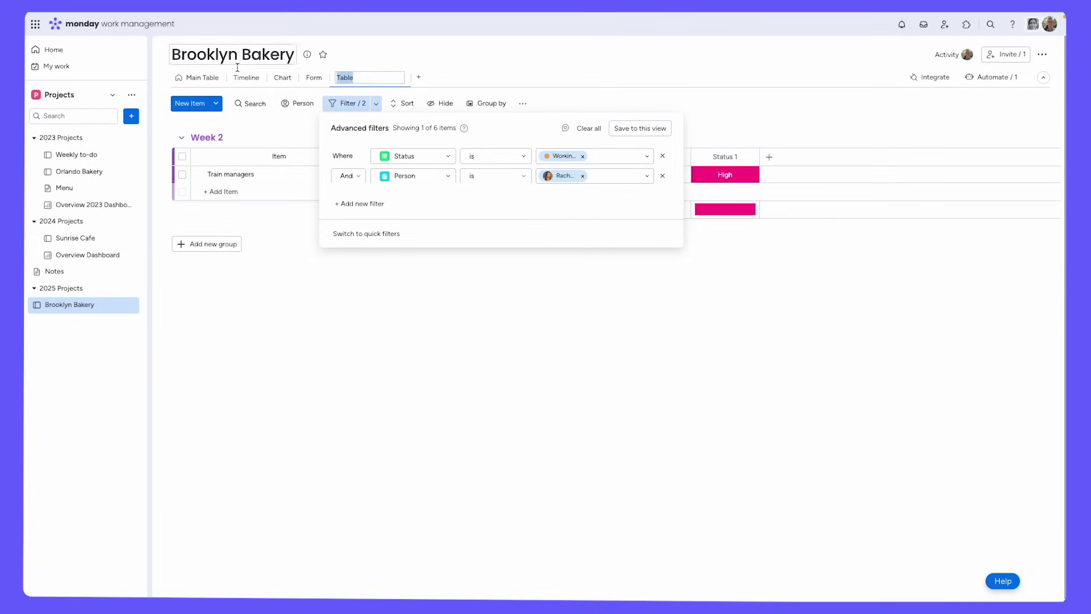
{"action": "type", "text": "Rachel's to"}
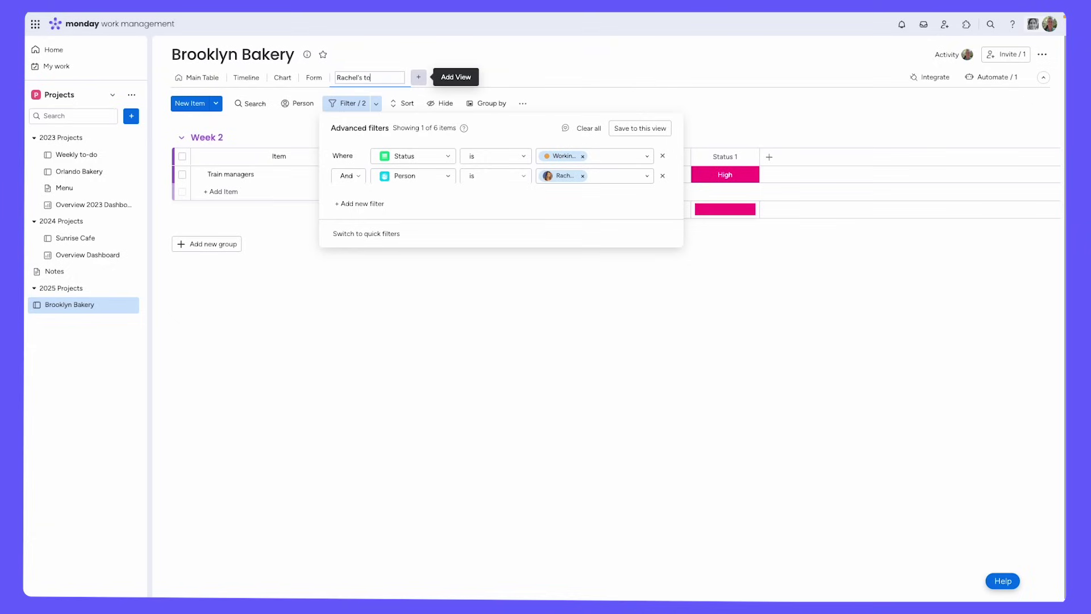
{"action": "type", "text": " -do"}
{"action": "key", "text": "Return"}
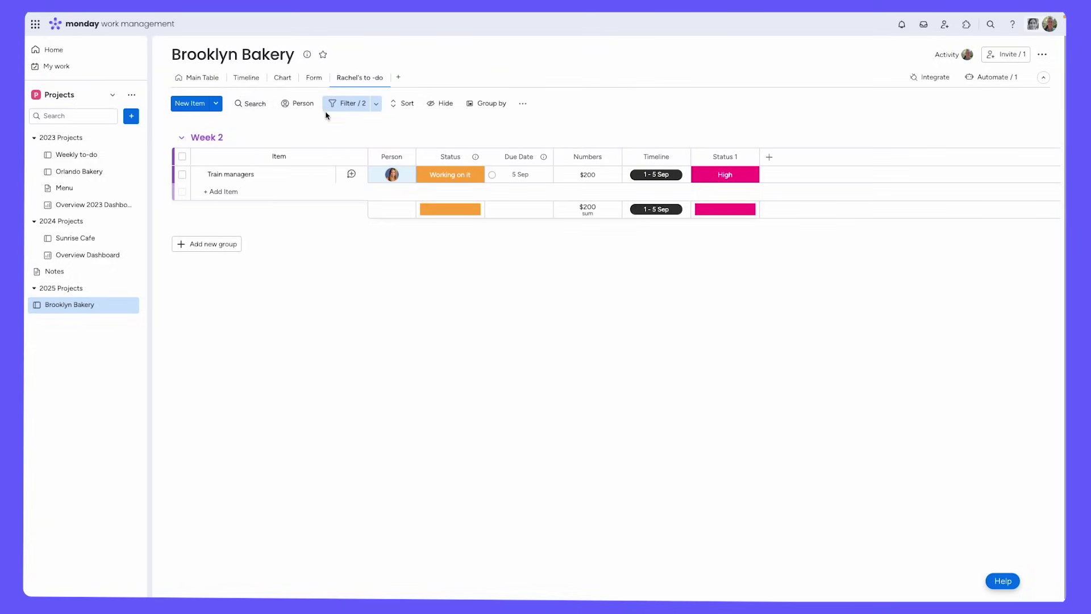
In the Main Table view, place the Numbers column before Due Date and move Hiring employees into Week 2 below Train managers.
{"action": "left_click", "coordinate": [195, 77]}
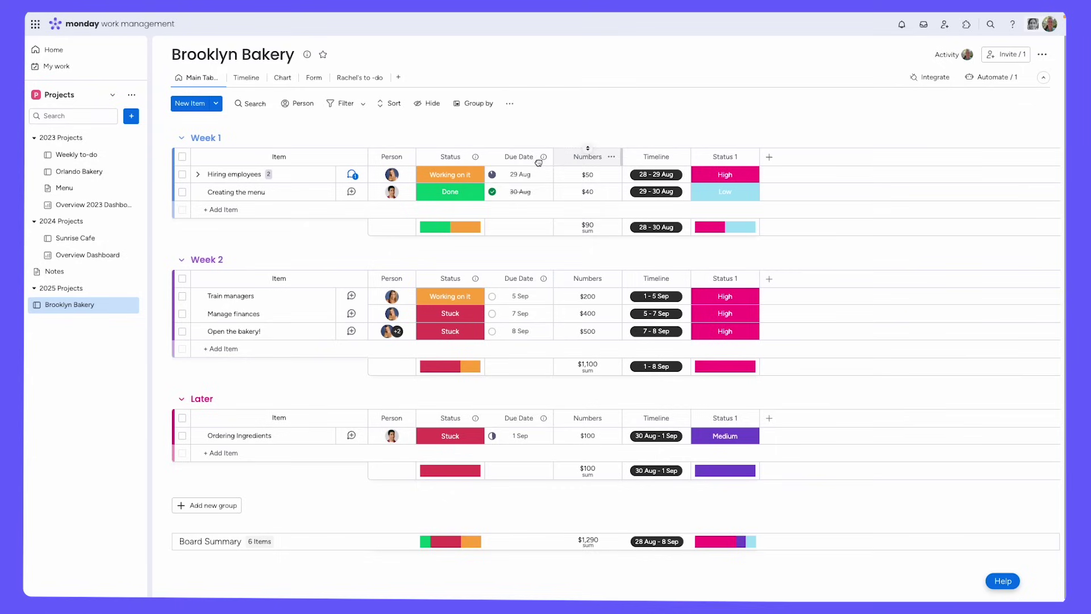
{"action": "left_click_drag", "start_coordinate": [547, 161], "coordinate": [519, 161]}
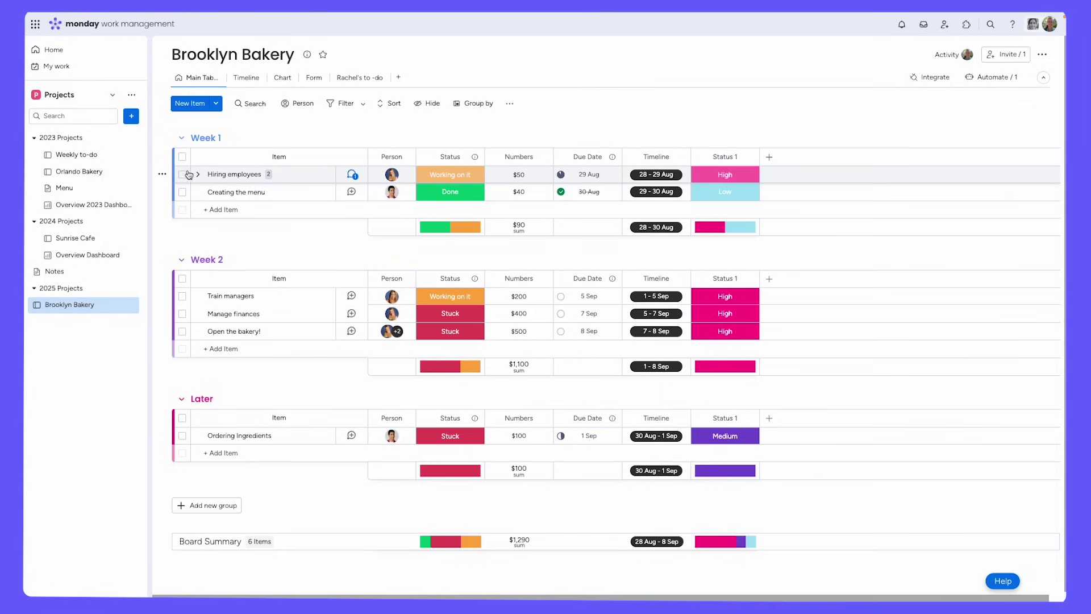
{"action": "left_click_drag", "start_coordinate": [174, 174], "coordinate": [180, 294]}
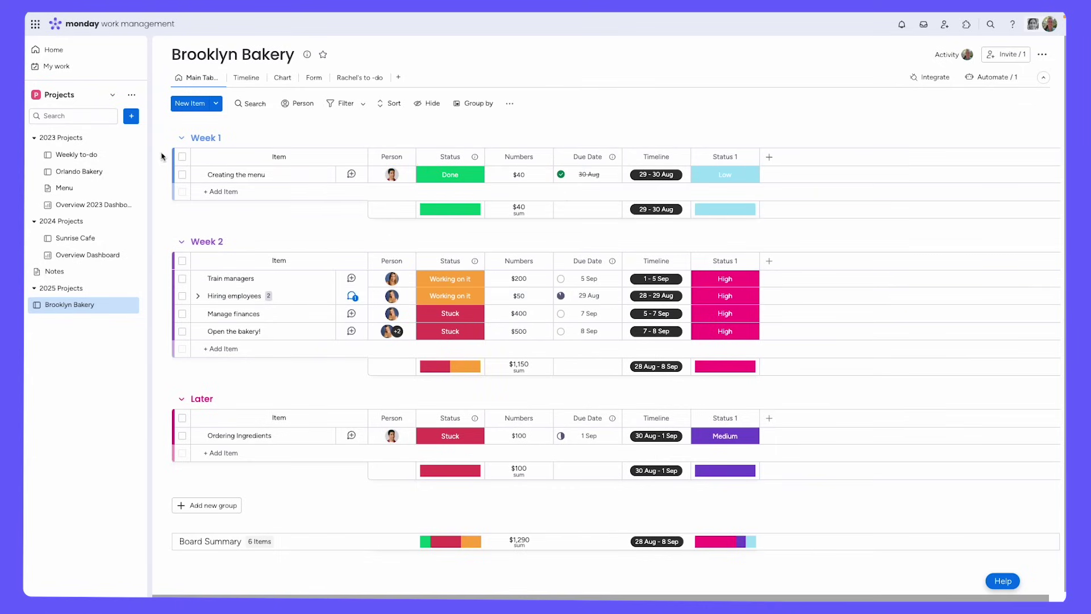
Move the Week 2 group above Week 1, and put Week 1 back in first place.
{"action": "left_click_drag", "start_coordinate": [176, 243], "coordinate": [156, 176]}
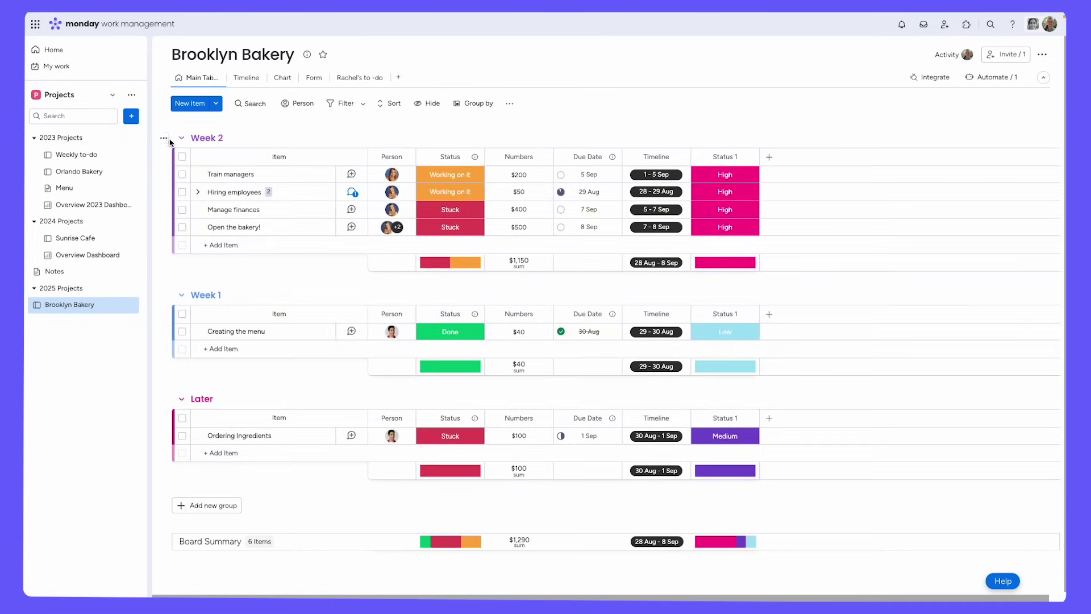
{"action": "left_click_drag", "start_coordinate": [173, 297], "coordinate": [171, 135]}
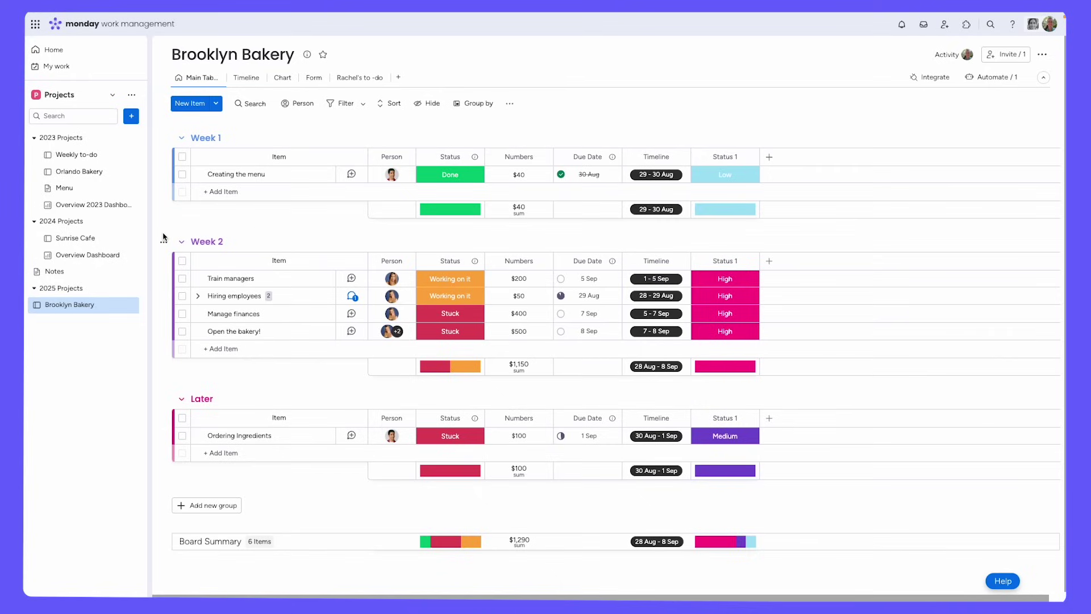
Archive the Creating the menu item in the Week 1 group.
{"action": "left_click", "coordinate": [162, 174]}
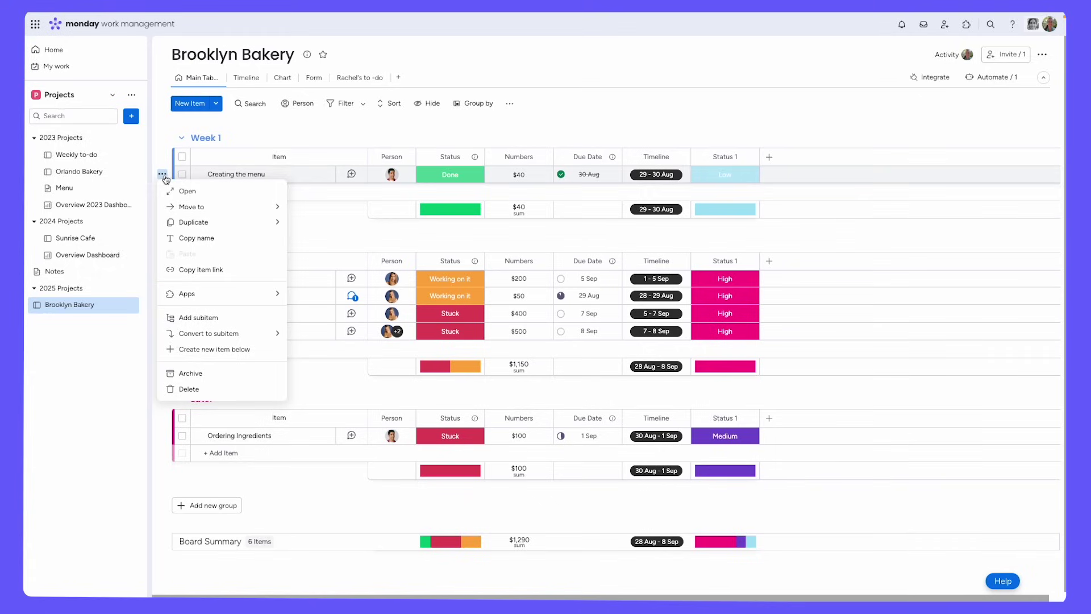
{"action": "left_click", "coordinate": [254, 374]}
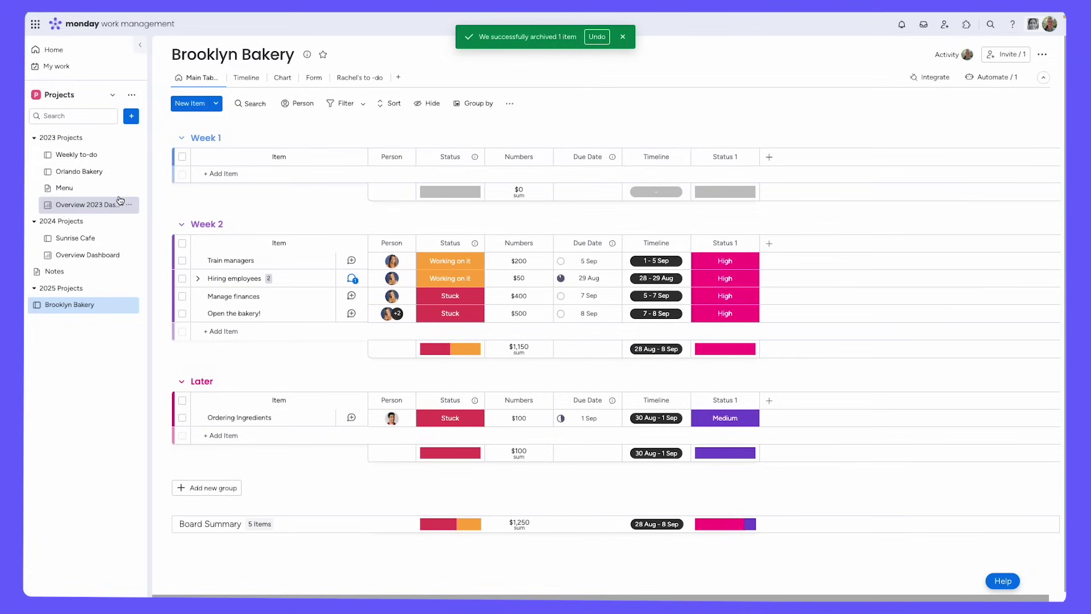
{"action": "left_click", "coordinate": [133, 122]}
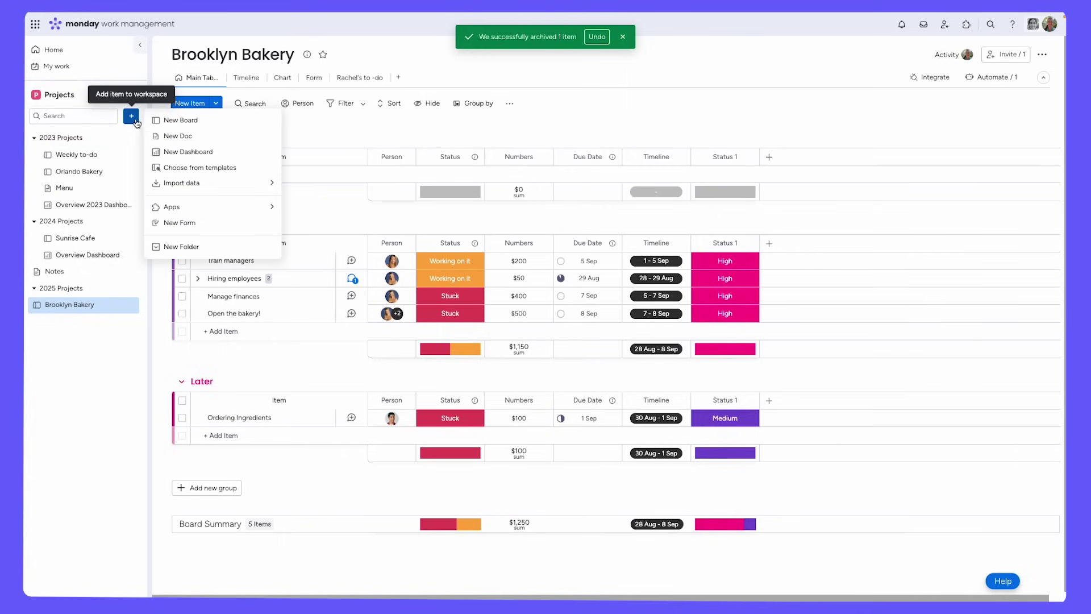
{"action": "left_click", "coordinate": [204, 153]}
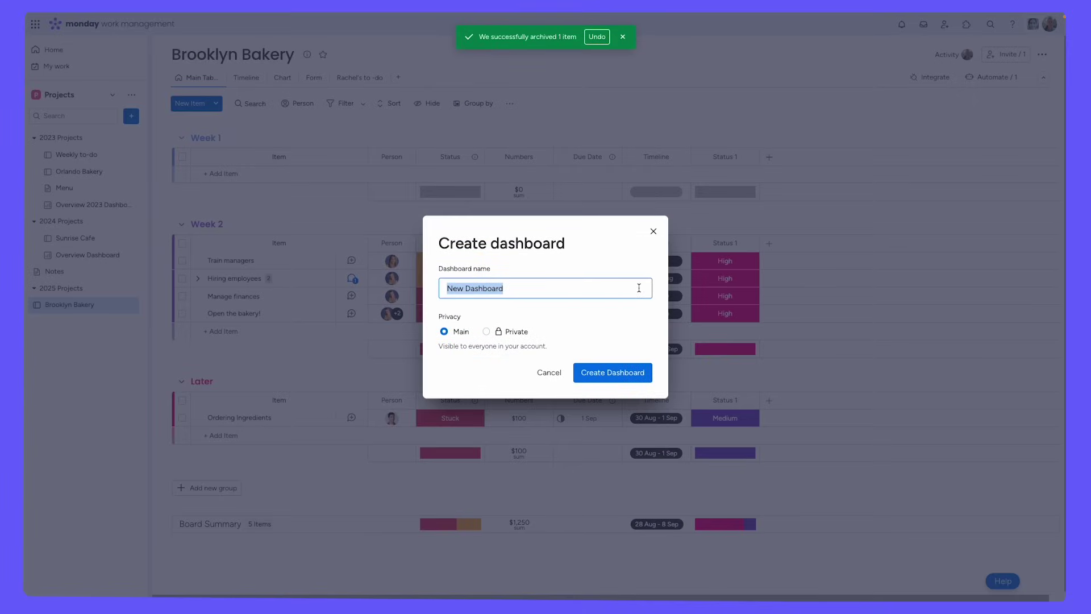
{"action": "left_click", "coordinate": [653, 232]}
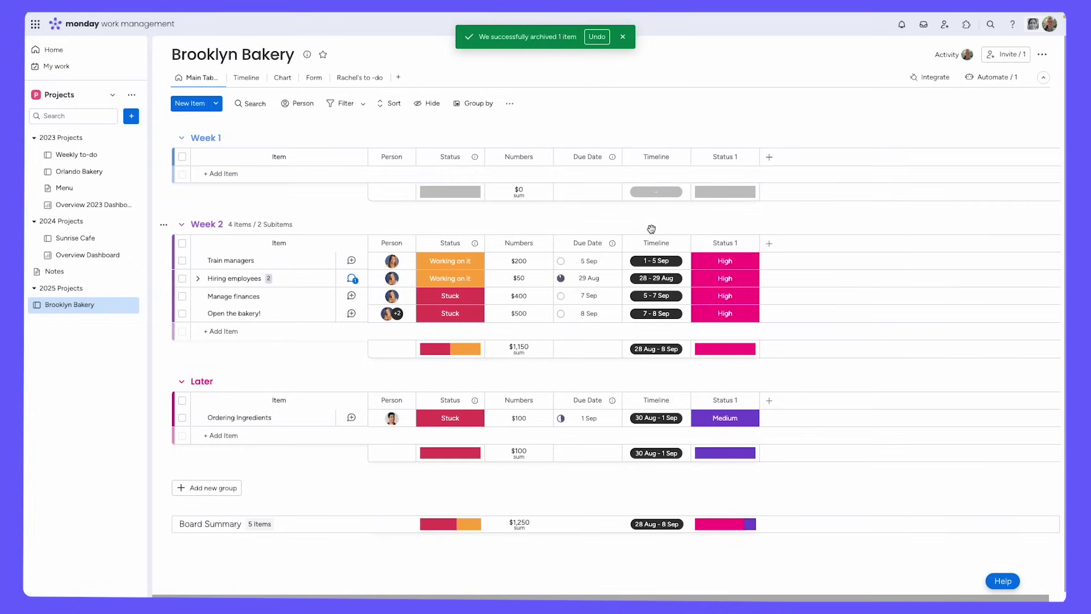
Open the Overview 2023 Dashboard and view its connected boards without changing the selection.
{"action": "left_click", "coordinate": [105, 211]}
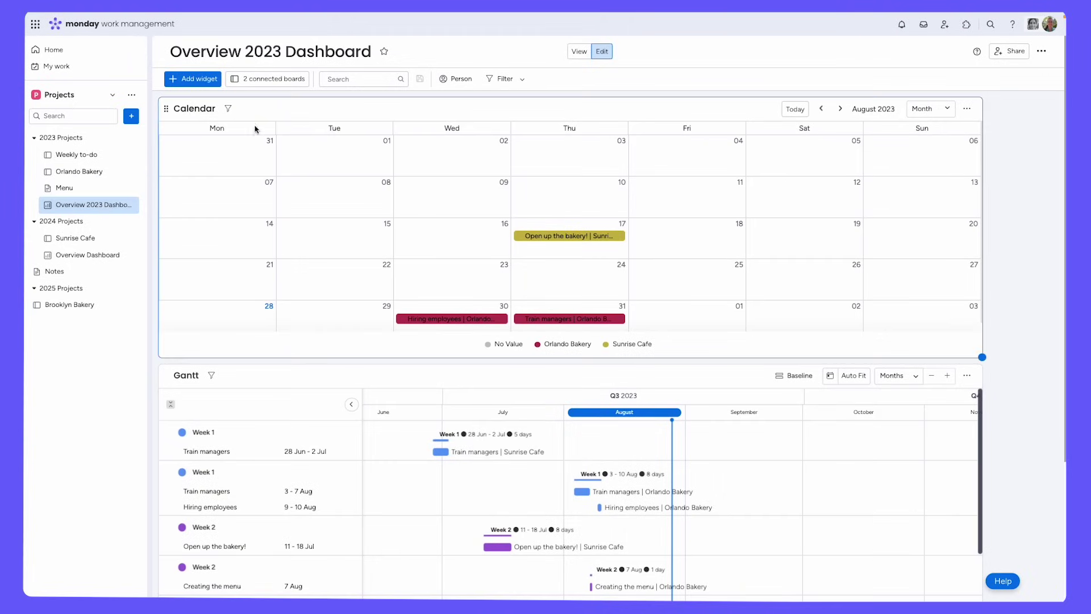
{"action": "left_click", "coordinate": [264, 79]}
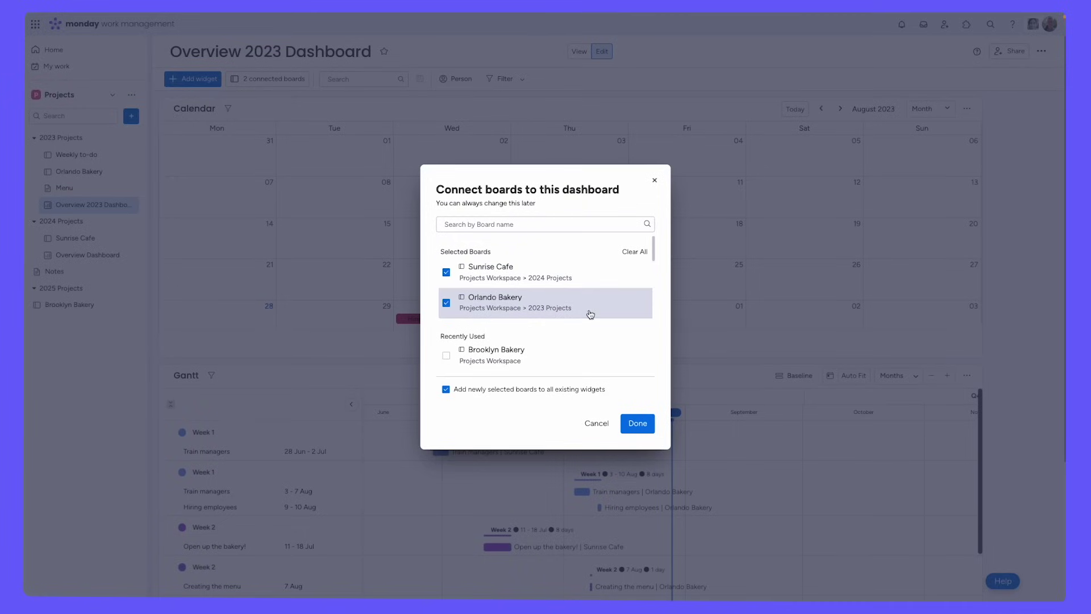
{"action": "left_click", "coordinate": [654, 180]}
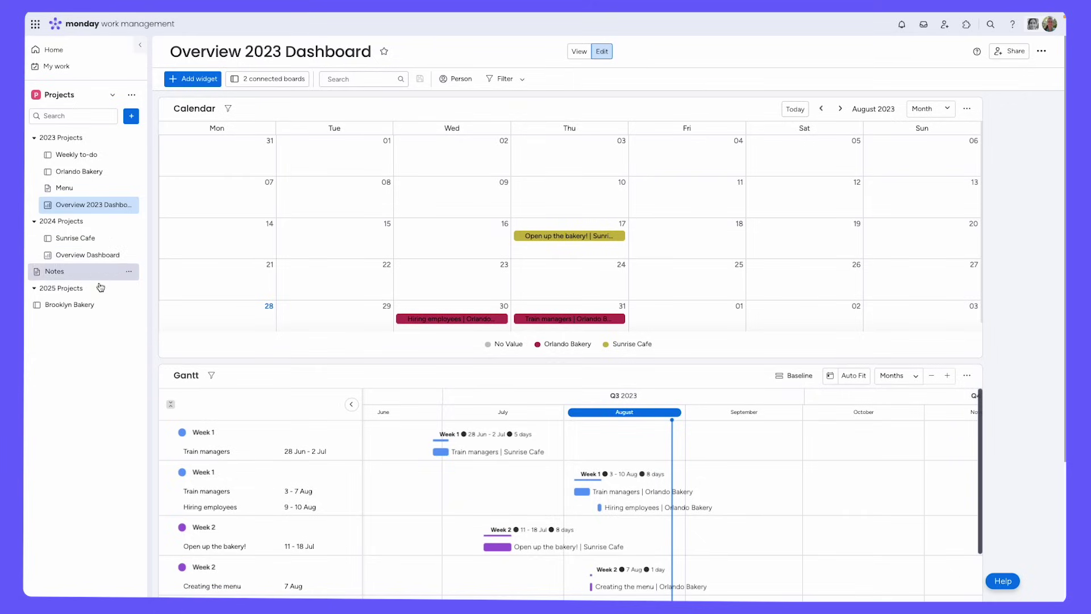
Return to the Brooklyn Bakery board and view the list of available workspaces.
{"action": "left_click", "coordinate": [99, 306]}
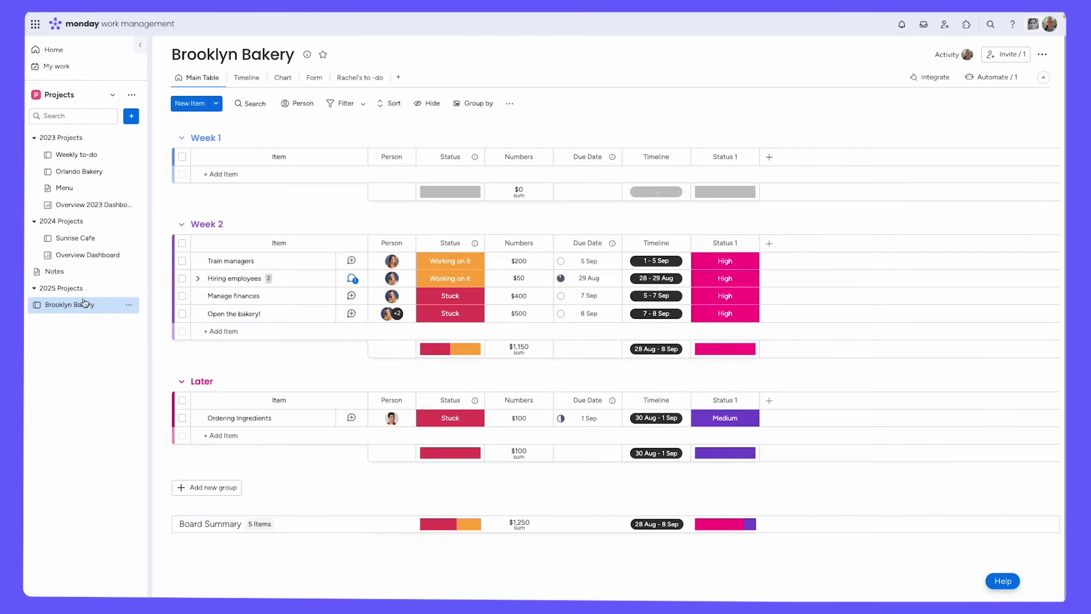
{"action": "left_click", "coordinate": [113, 96]}
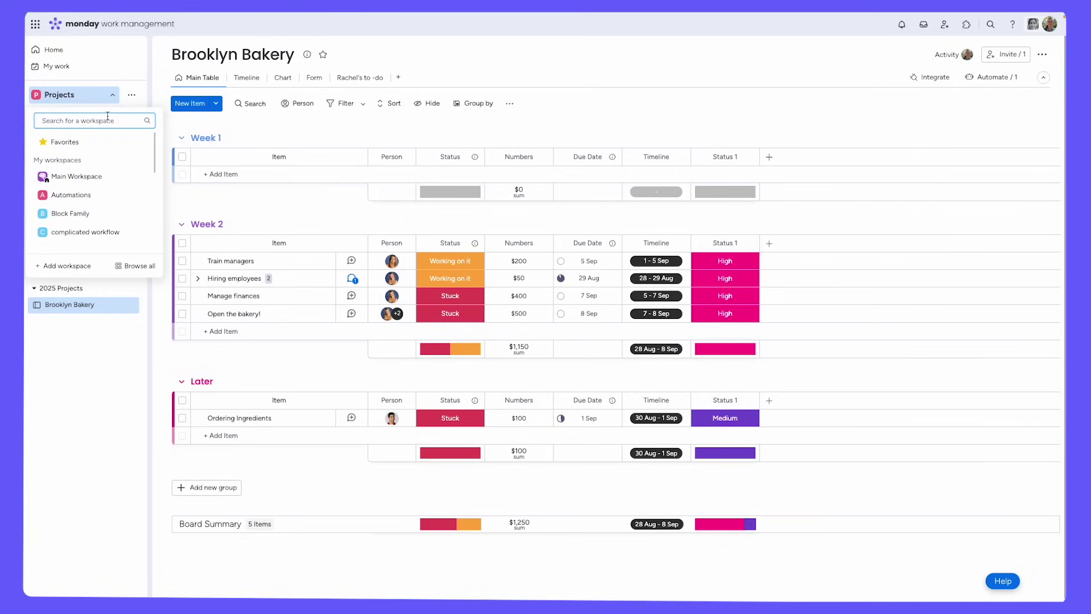
{"action": "left_click", "coordinate": [112, 97]}
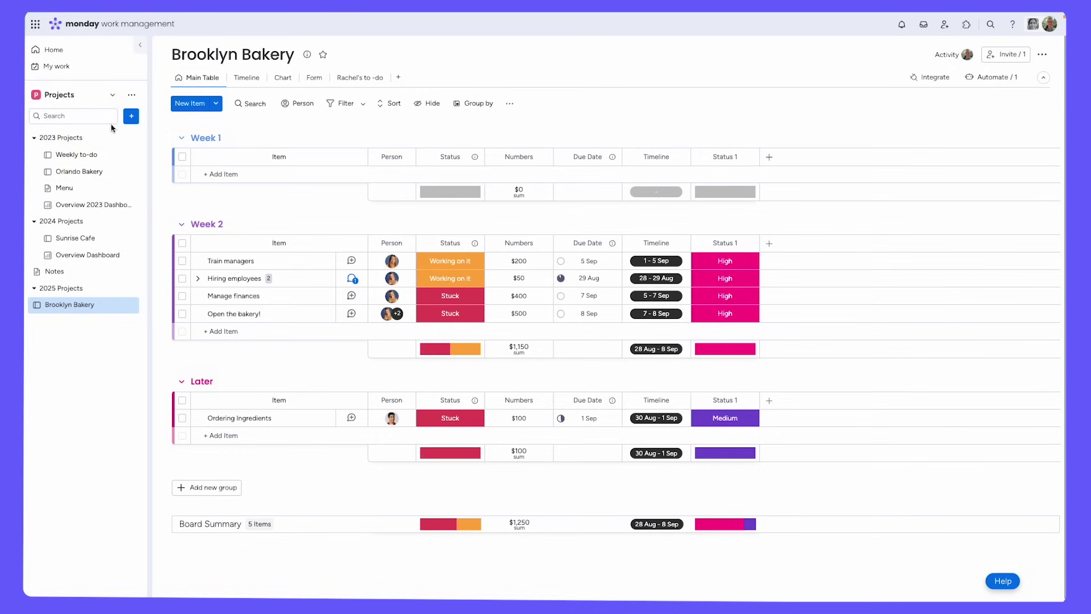
Create a new folder named "2026 projects" in the Projects workspace.
{"action": "left_click", "coordinate": [133, 116]}
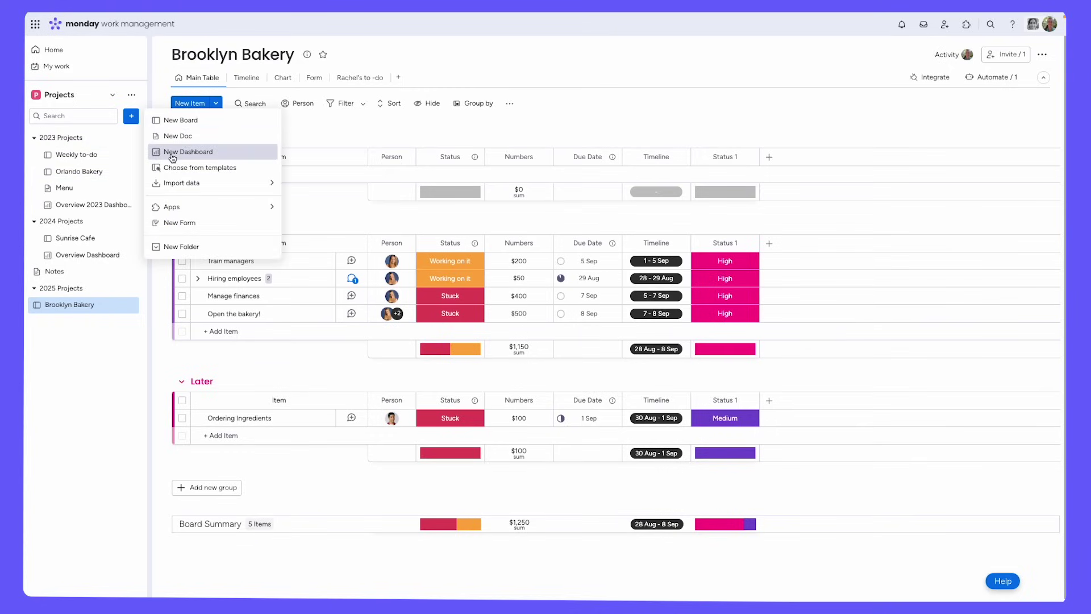
{"action": "left_click", "coordinate": [214, 246]}
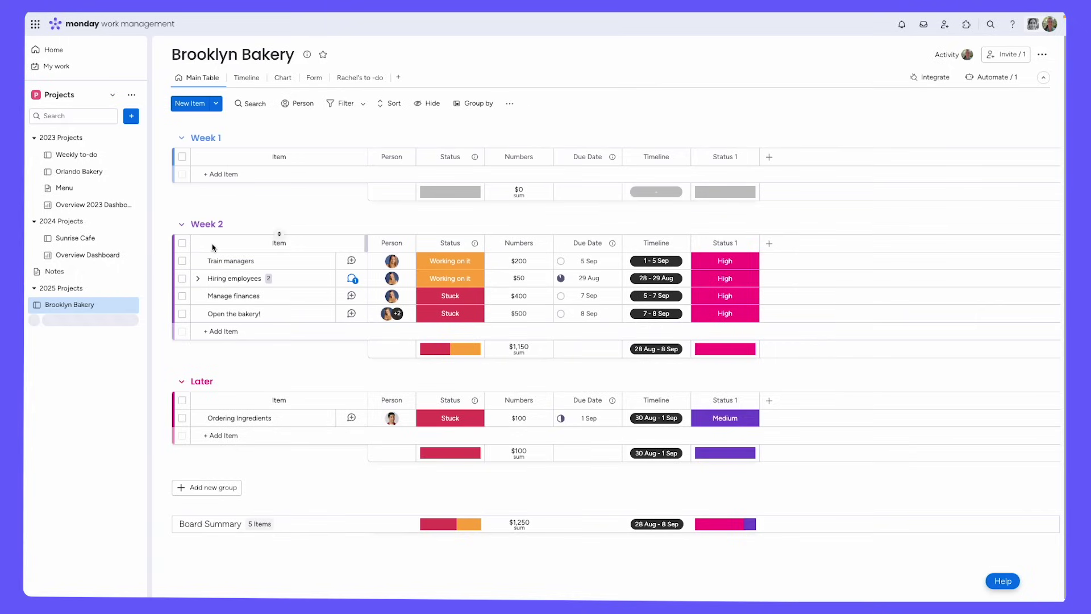
{"action": "type", "text": "29"}
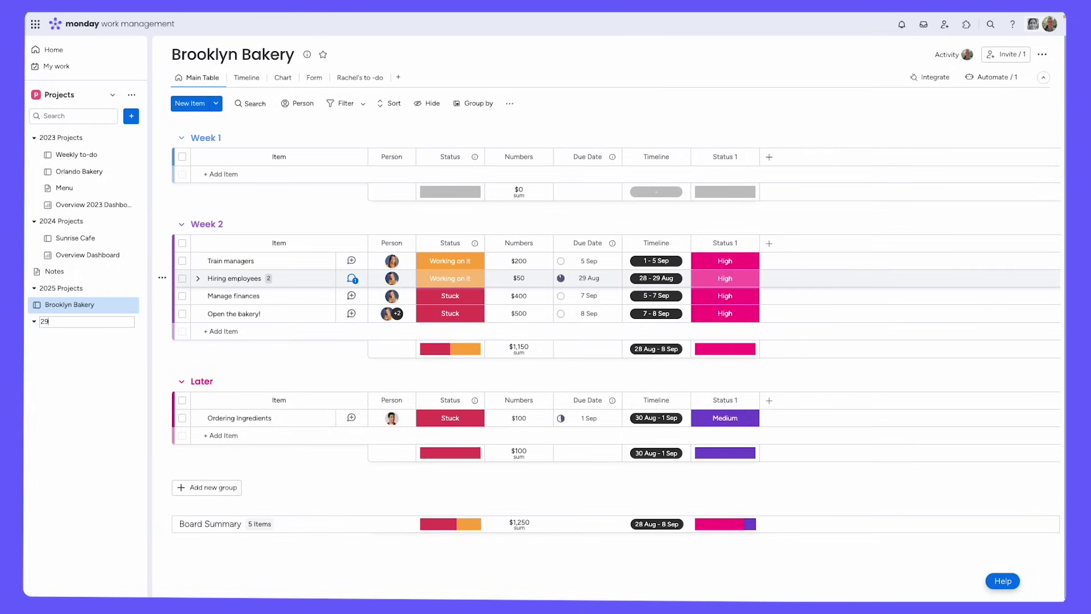
{"action": "type", "text": "26 projects"}
{"action": "key", "text": "Return"}
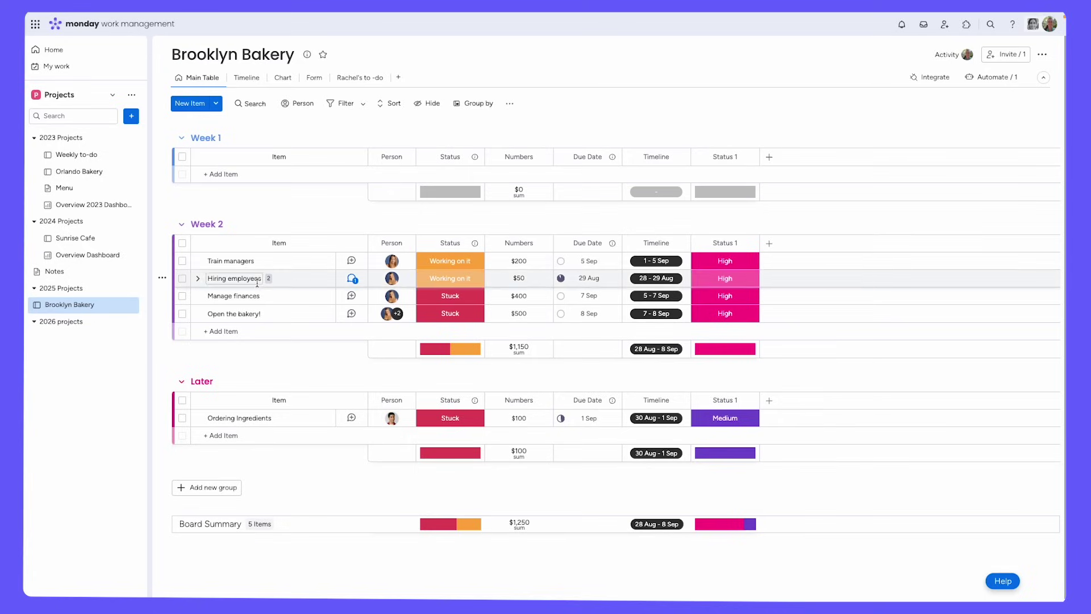
Move the Sunrise Cafe board and the 2025 Projects folder into the 2026 projects folder.
{"action": "left_click_drag", "start_coordinate": [72, 239], "coordinate": [66, 333]}
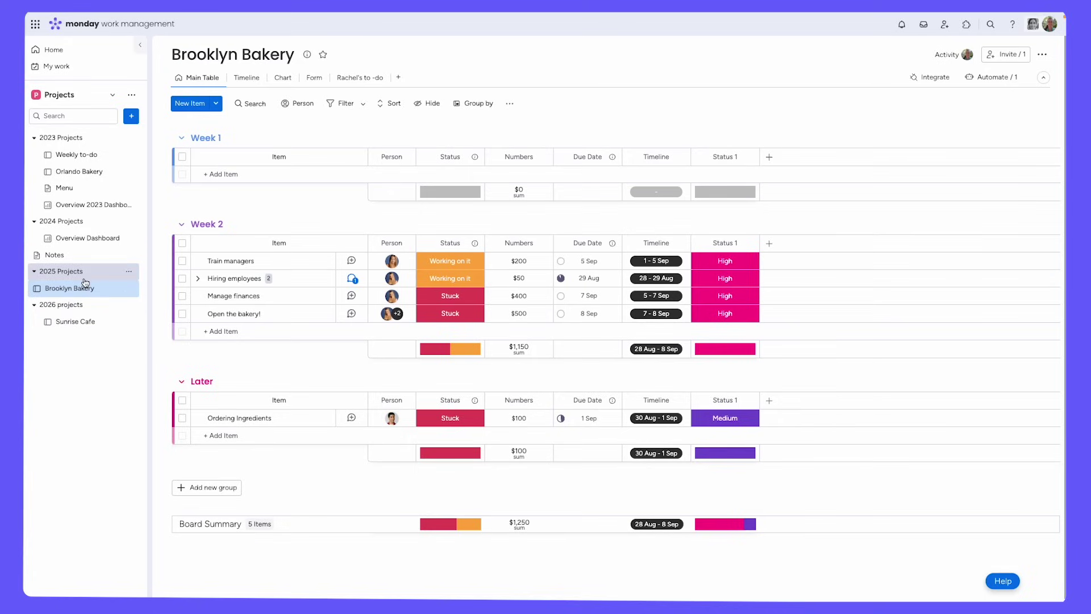
{"action": "left_click_drag", "start_coordinate": [52, 272], "coordinate": [54, 322]}
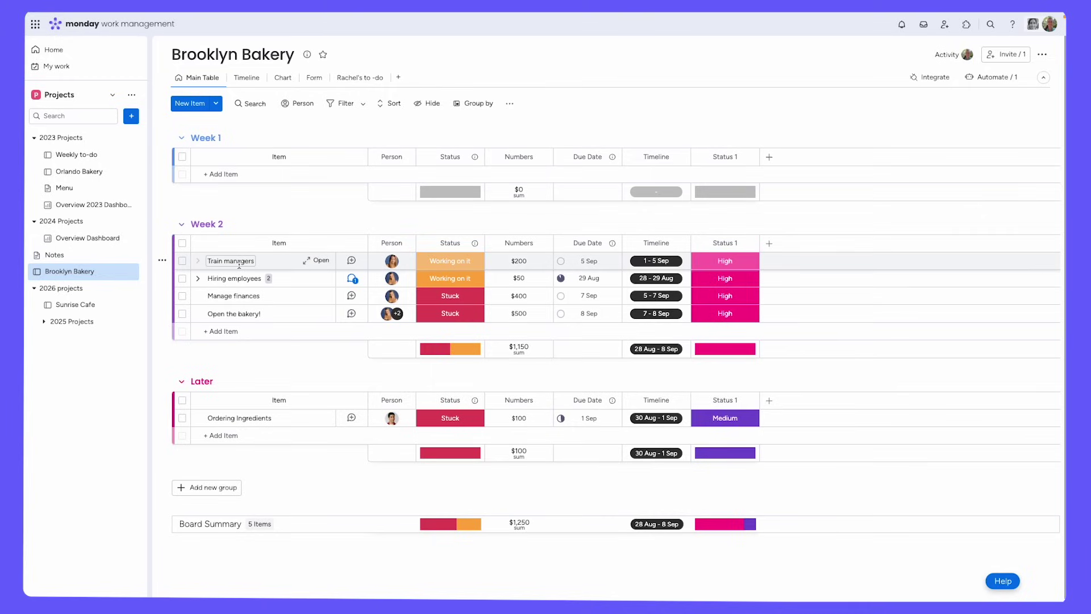
Add the Brooklyn Bakery board to the favorites and switch from the Projects workspace to Favorites.
{"action": "left_click", "coordinate": [324, 56]}
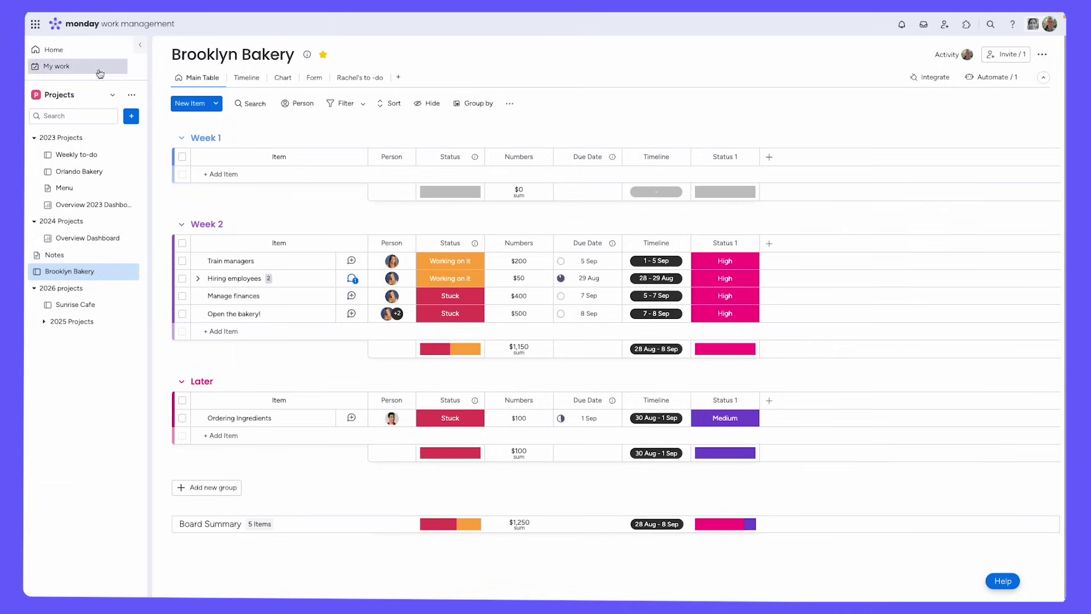
{"action": "left_click", "coordinate": [109, 94]}
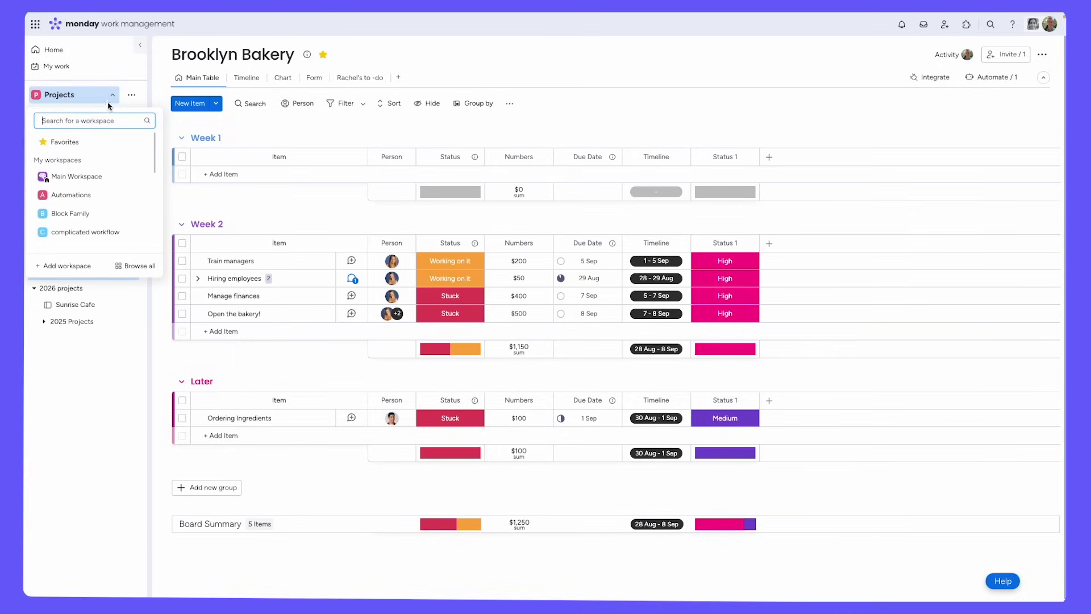
{"action": "left_click", "coordinate": [64, 142]}
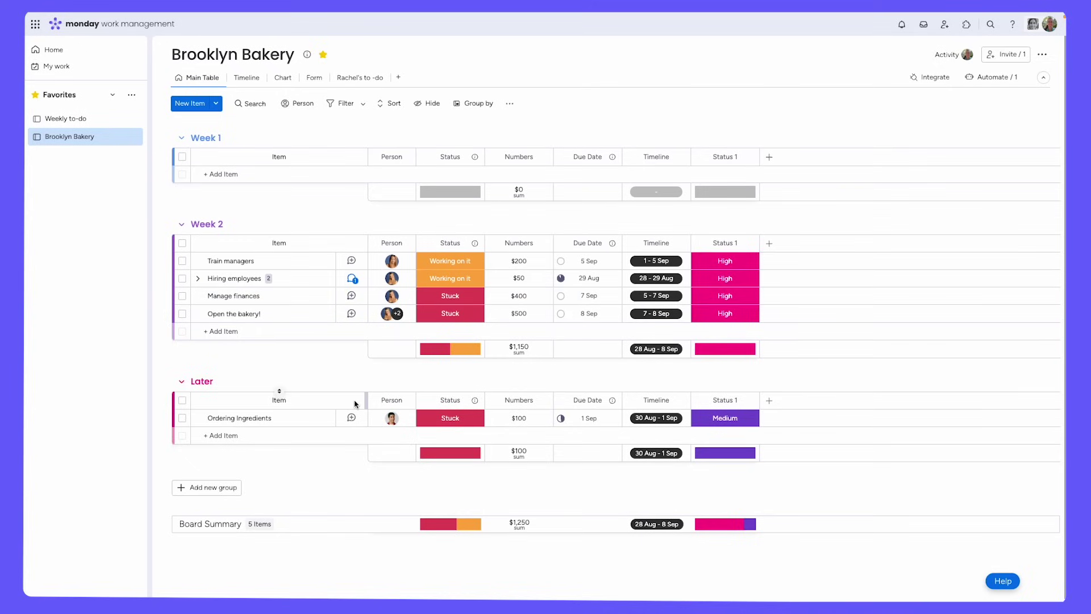
Open the Brooklyn Bakery board through a quick search for "brooklyn", and switch to the My Work overview.
{"action": "key", "text": "super+b"}
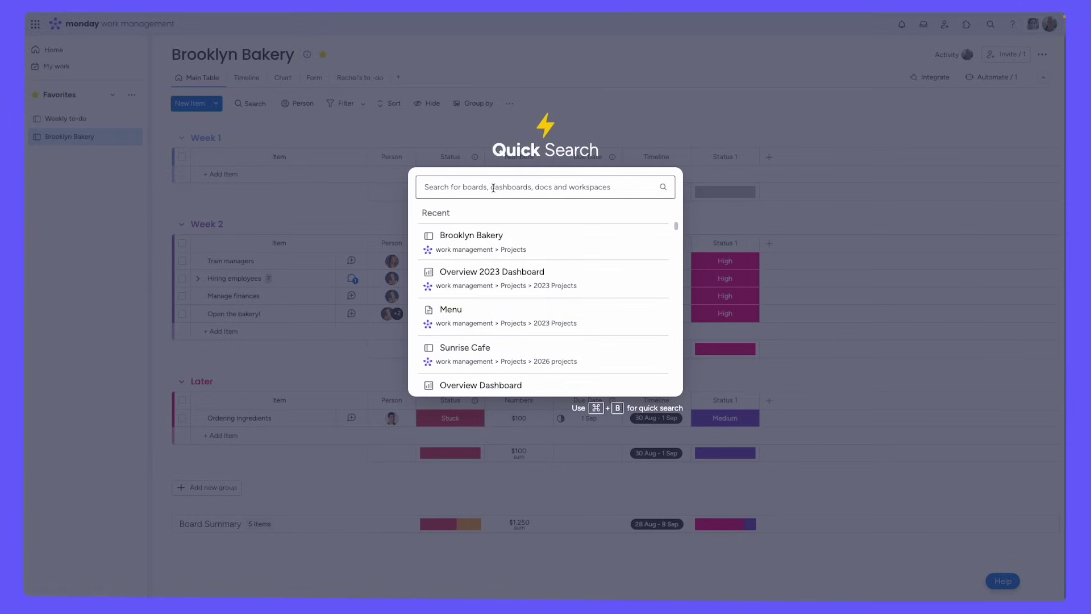
{"action": "type", "text": "brooklyn"}
{"action": "key", "text": "Return"}
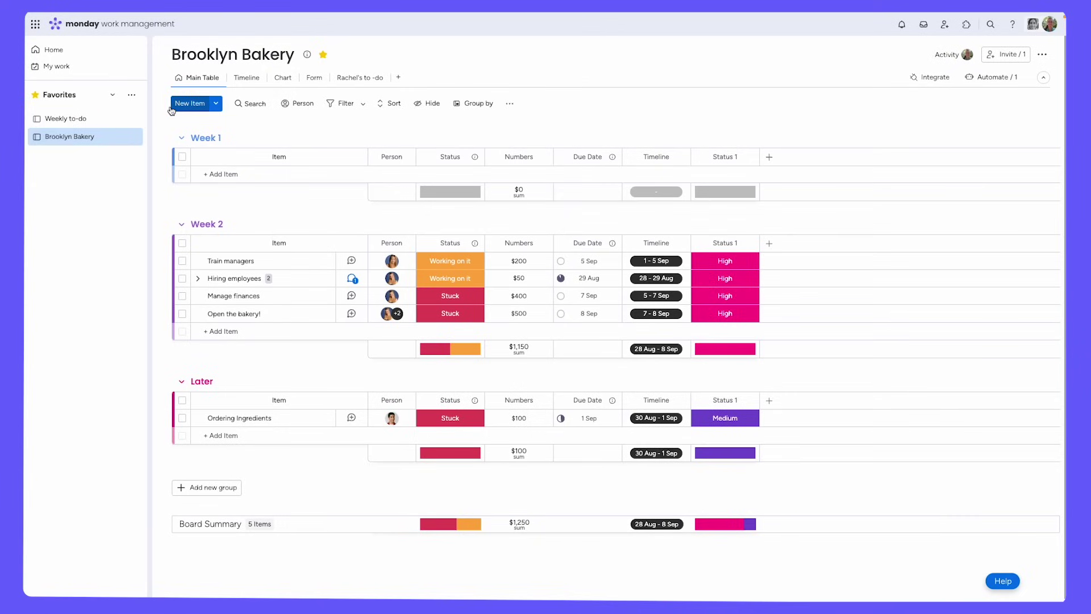
{"action": "left_click", "coordinate": [87, 69]}
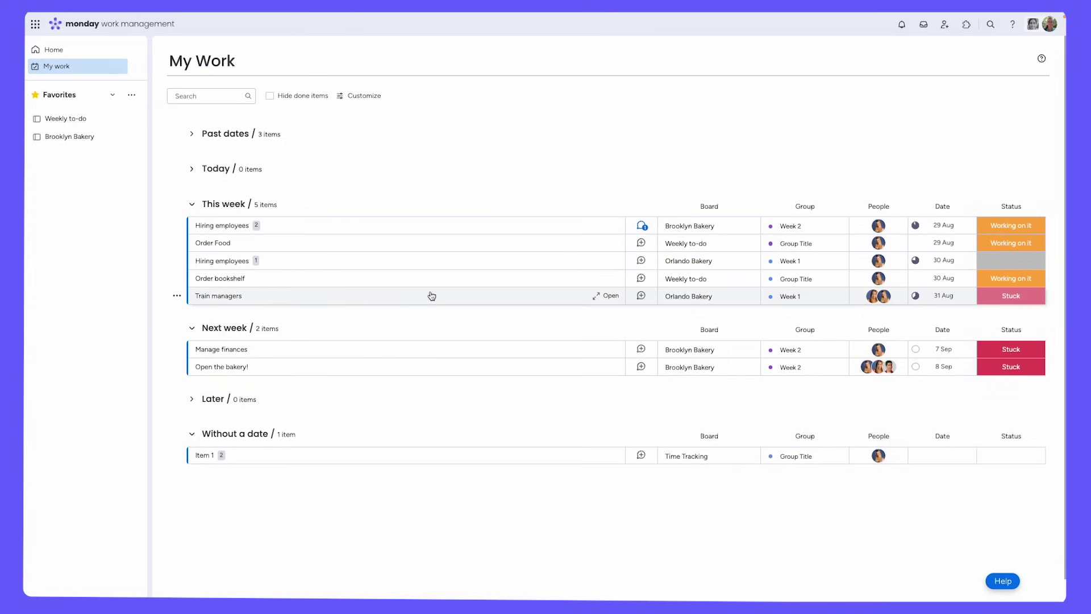
Review the My Work customization settings for people, boards, status columns and date columns, and close them without changes.
{"action": "left_click", "coordinate": [364, 96]}
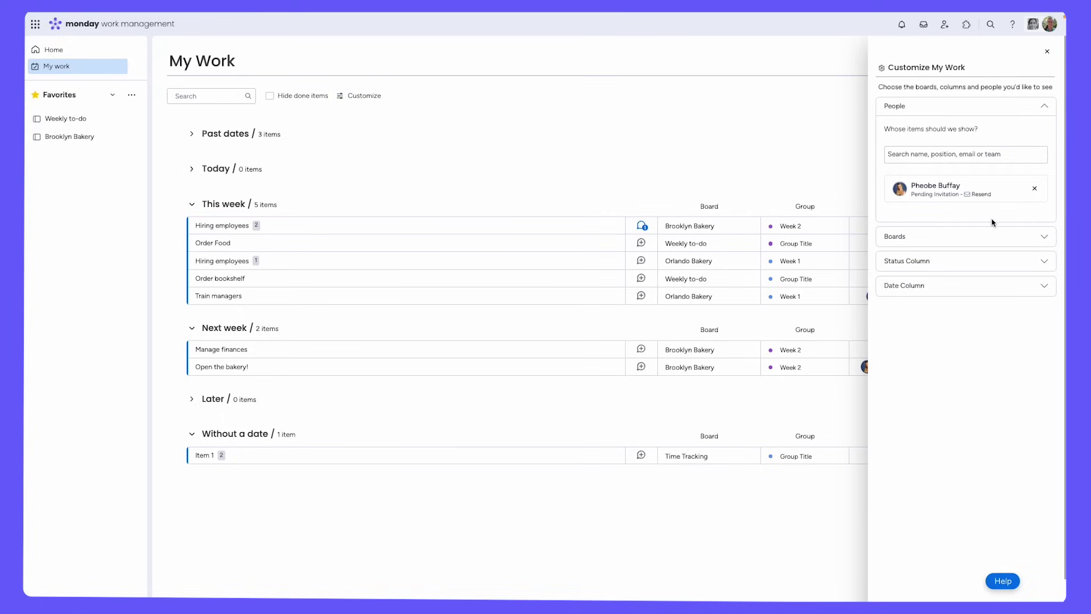
{"action": "left_click", "coordinate": [997, 236]}
{"action": "left_click", "coordinate": [979, 307]}
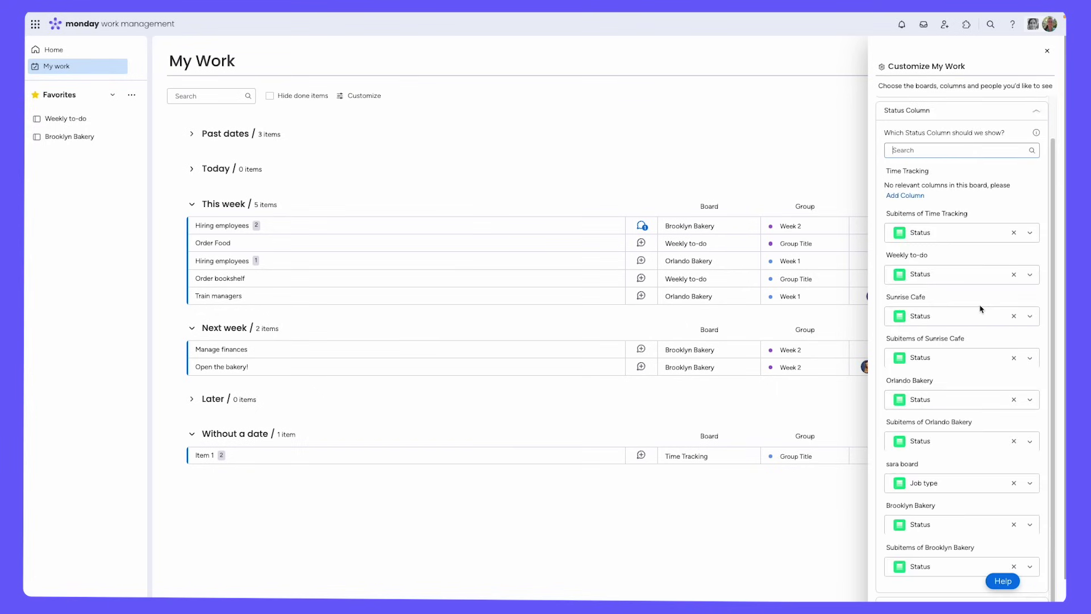
{"action": "left_click", "coordinate": [947, 117]}
{"action": "left_click", "coordinate": [954, 186]}
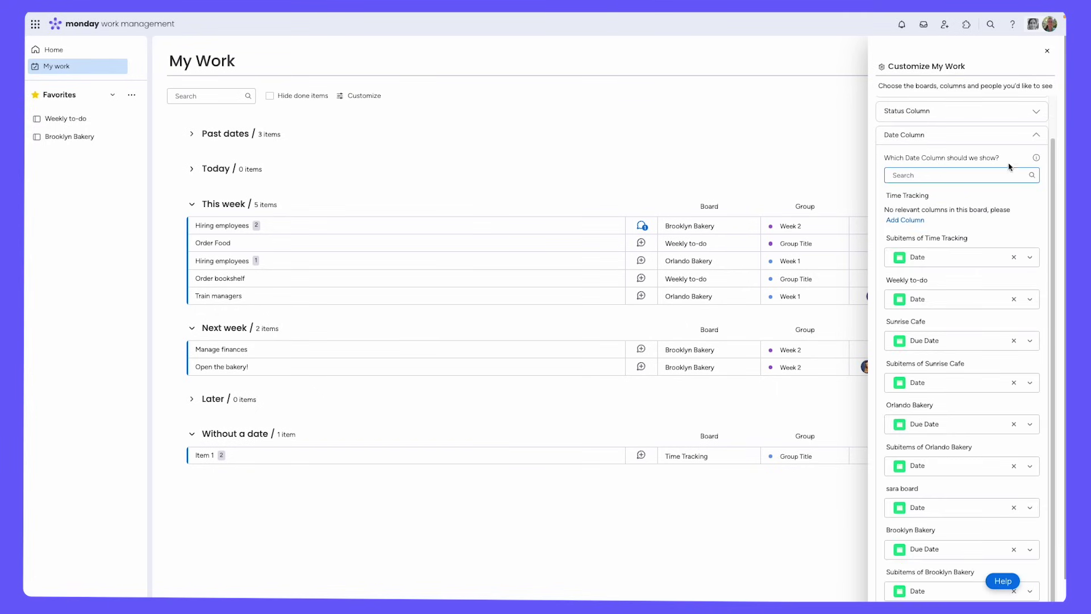
{"action": "left_click", "coordinate": [1046, 51]}
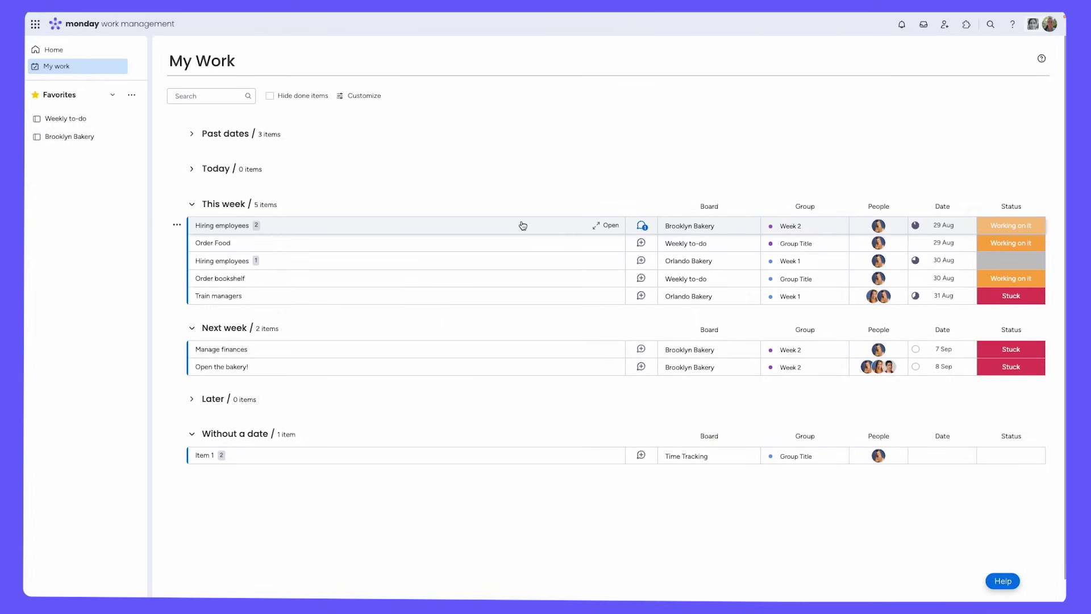
View the notification settings in the user profile, check the In monday notification options, and close the profile.
{"action": "left_click", "coordinate": [1049, 27]}
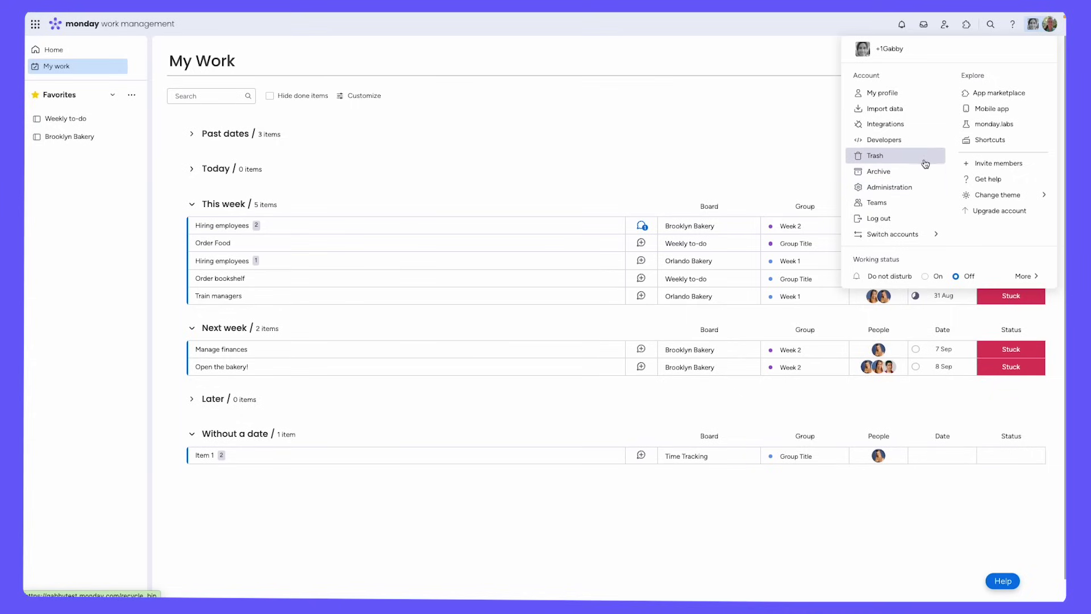
{"action": "left_click", "coordinate": [923, 99]}
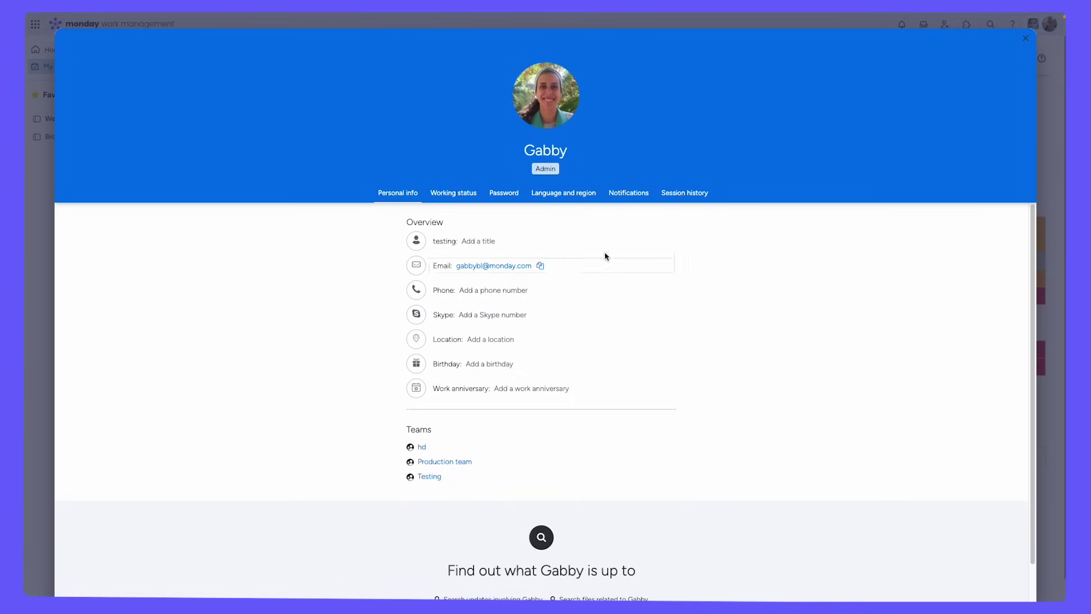
{"action": "left_click", "coordinate": [631, 198]}
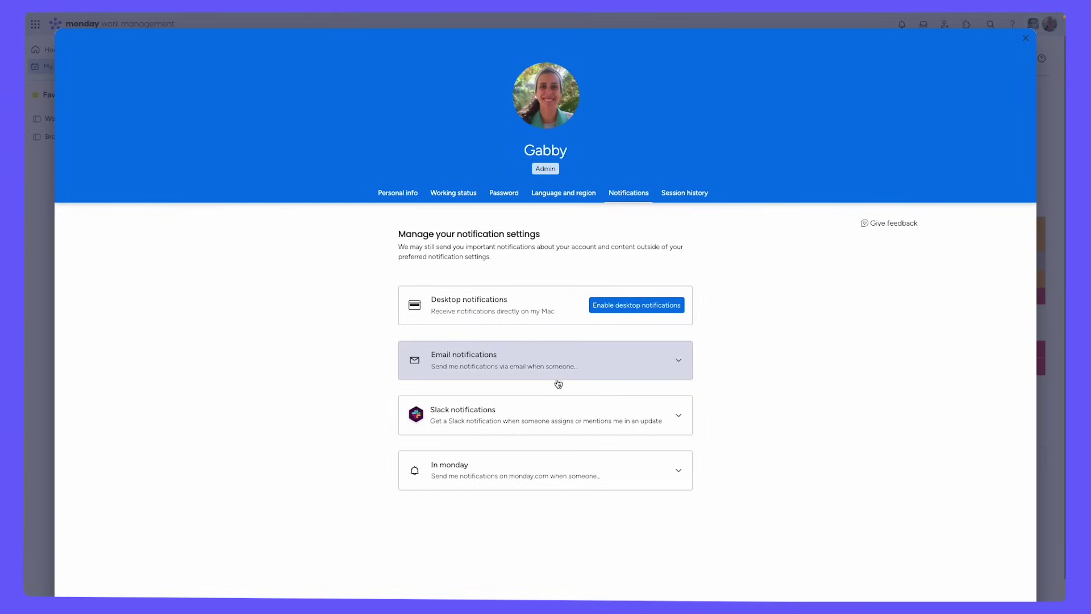
{"action": "left_click", "coordinate": [595, 472]}
{"action": "left_click", "coordinate": [641, 472]}
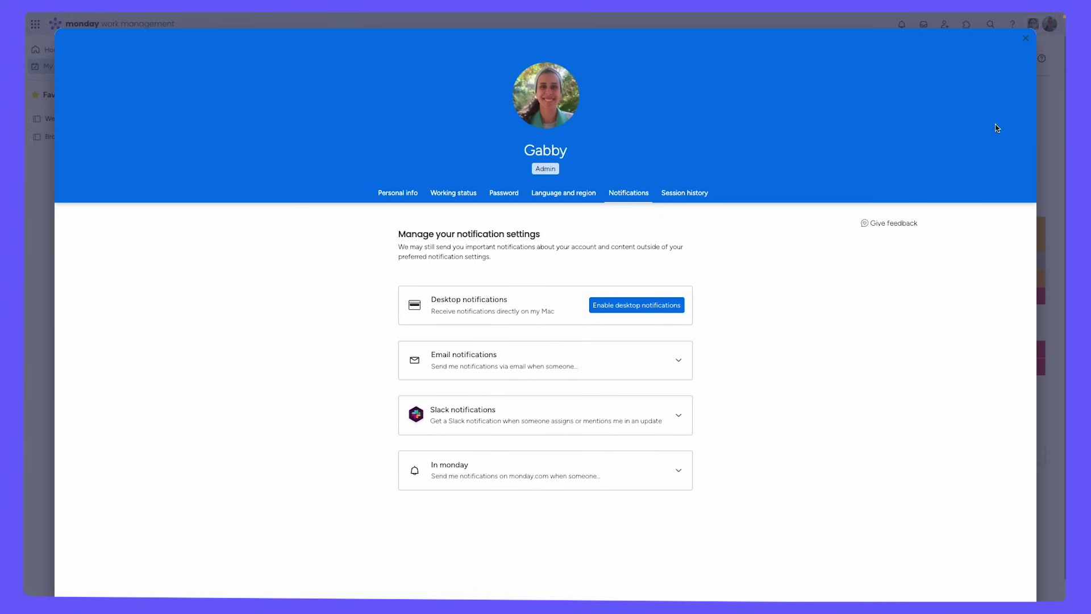
{"action": "left_click", "coordinate": [1026, 38]}
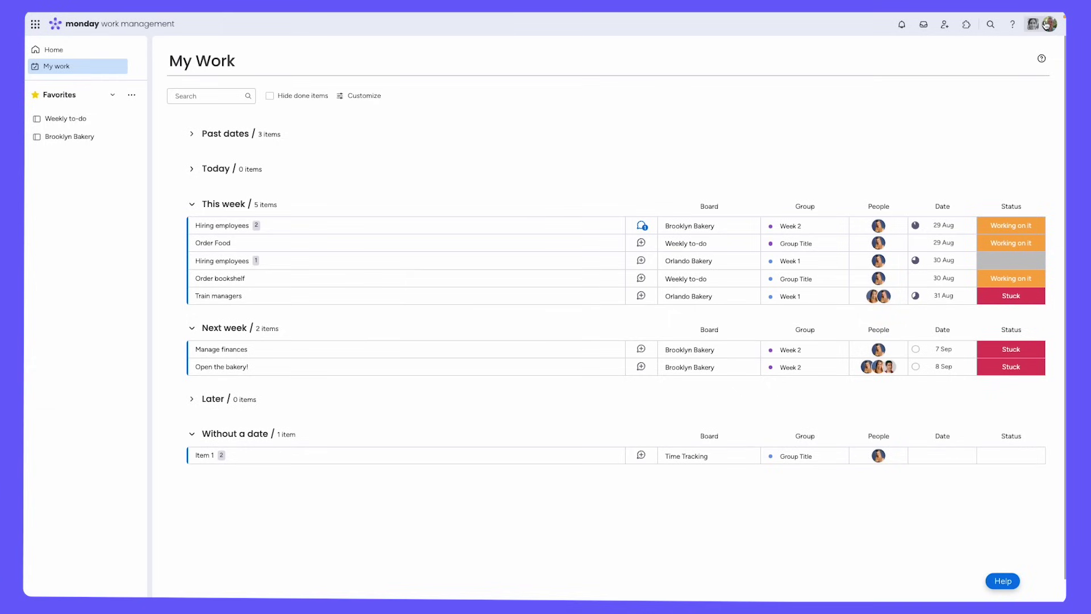
View the account's general Administration settings and return to My Work.
{"action": "left_click", "coordinate": [1046, 25]}
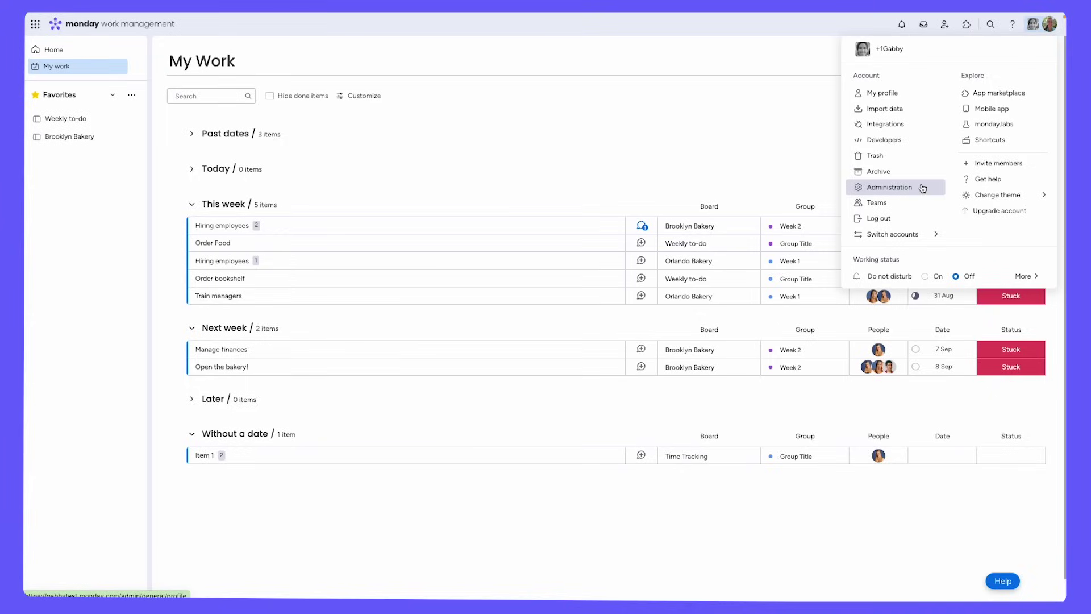
{"action": "left_click", "coordinate": [890, 187]}
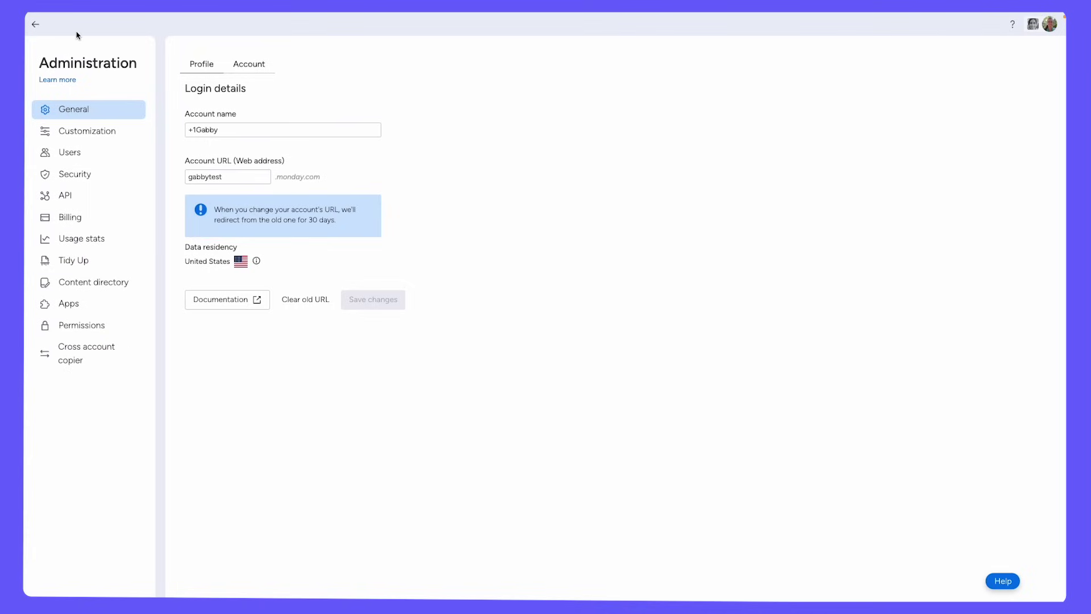
{"action": "left_click", "coordinate": [34, 26]}
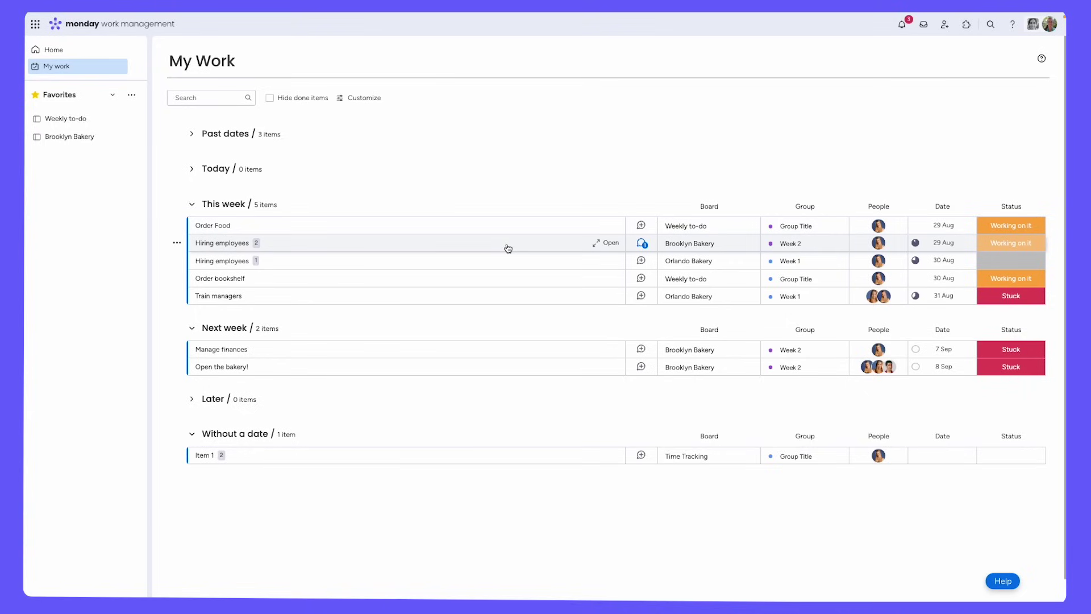
Look through the Support & Learn help resources and contact options, close them, and go to the home page.
{"action": "left_click", "coordinate": [1011, 27]}
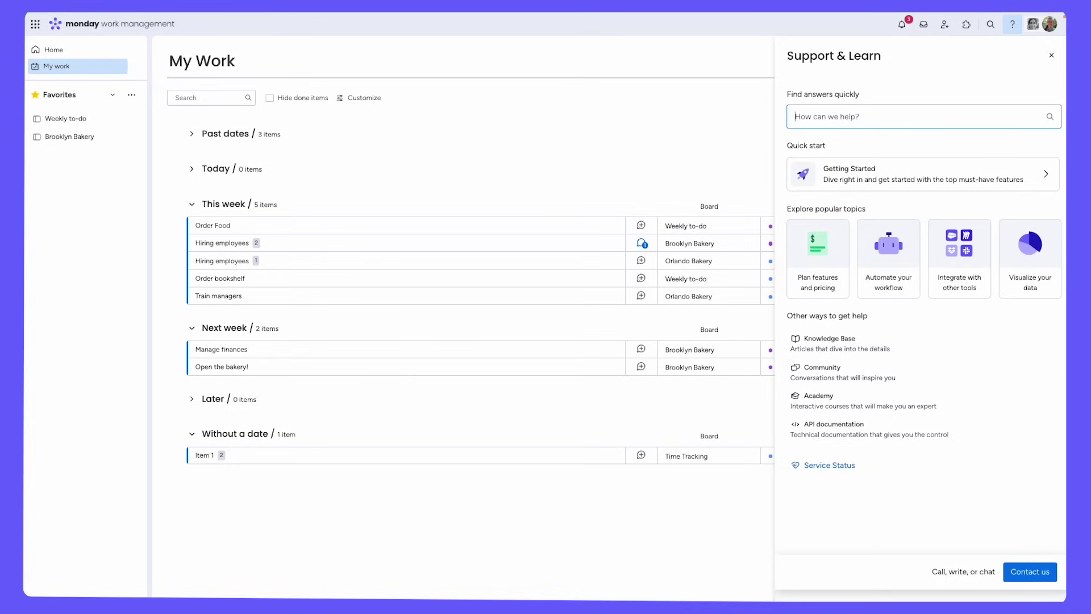
{"action": "left_click", "coordinate": [1037, 576]}
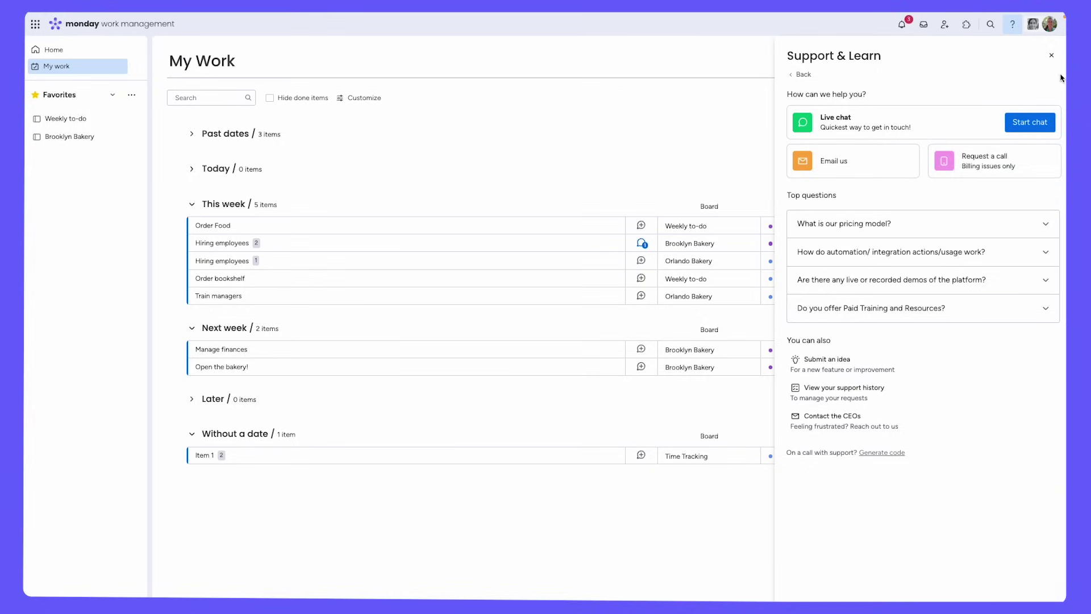
{"action": "left_click", "coordinate": [1052, 56]}
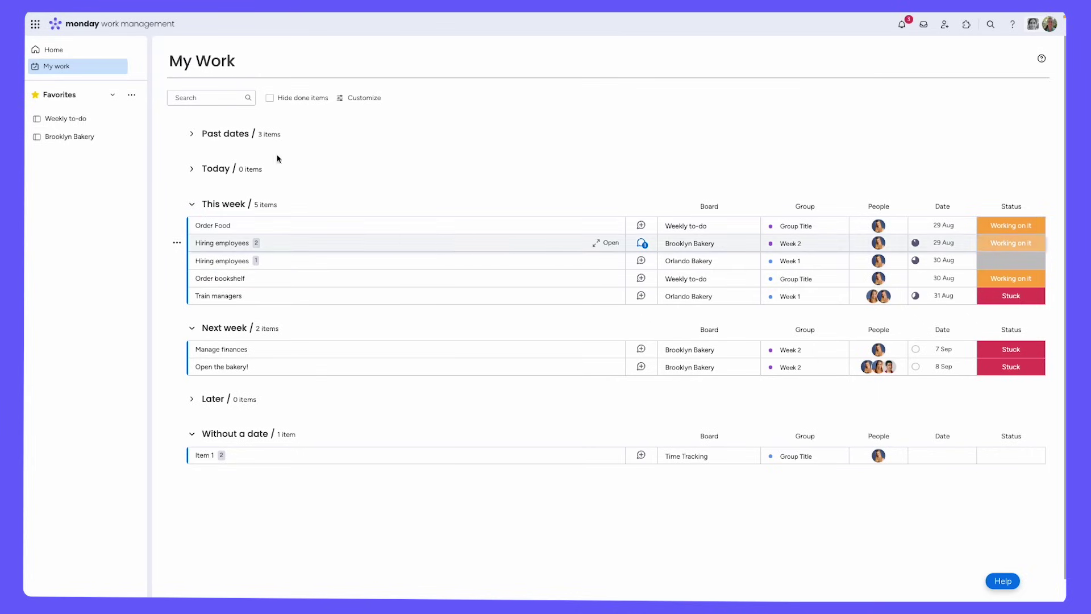
{"action": "left_click", "coordinate": [132, 25]}
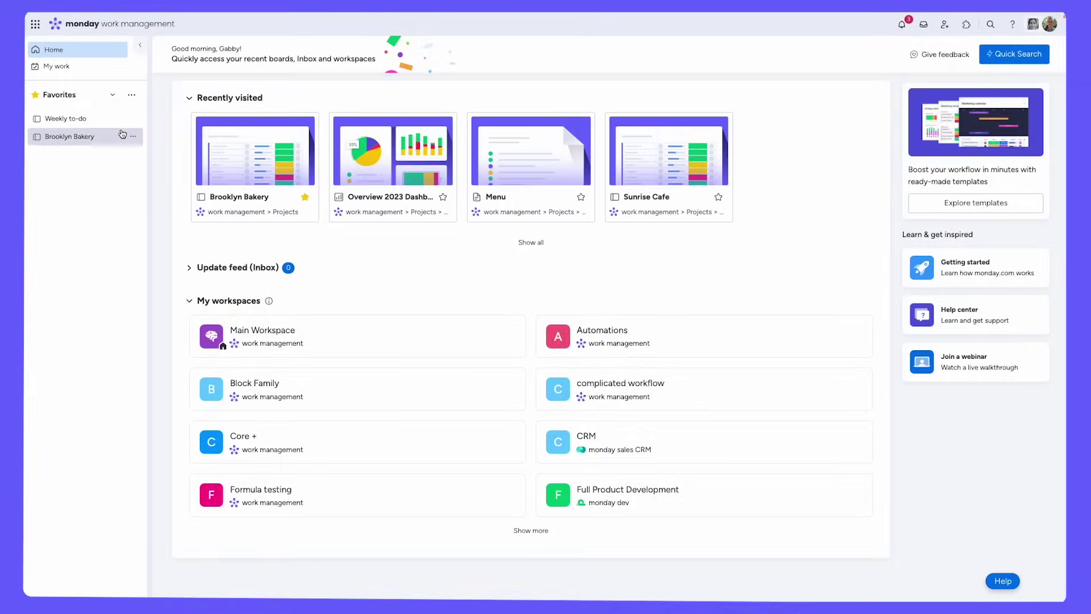